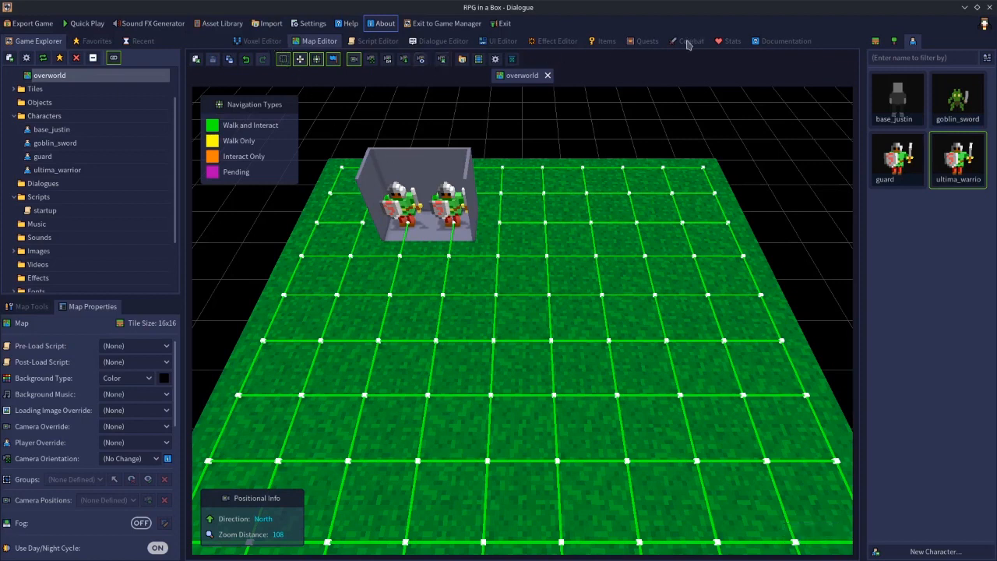
Step: Create a new dialogue resource named tour in the Dialogue Editor
{"action": "left_click", "coordinate": [443, 42]}
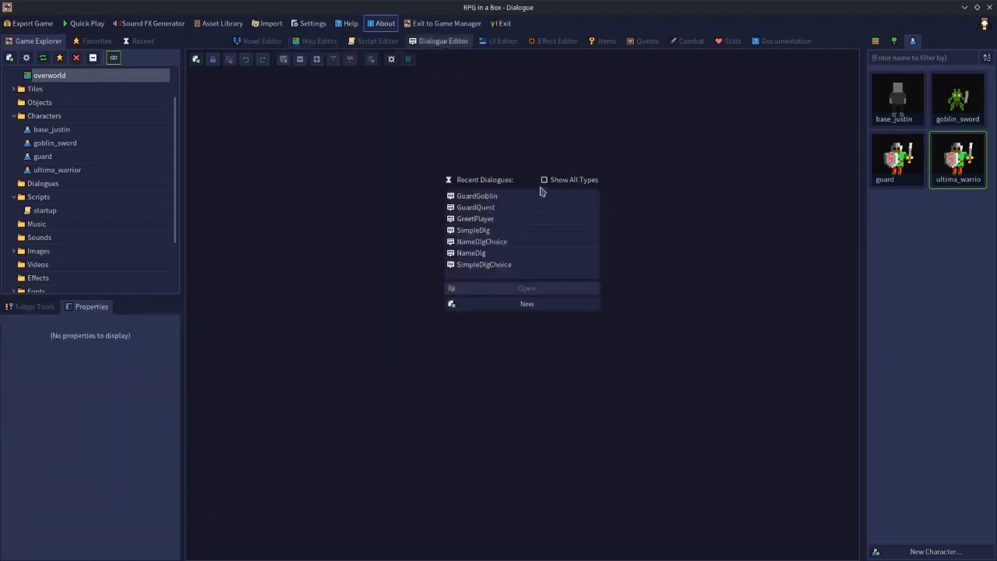
{"action": "left_click", "coordinate": [554, 181]}
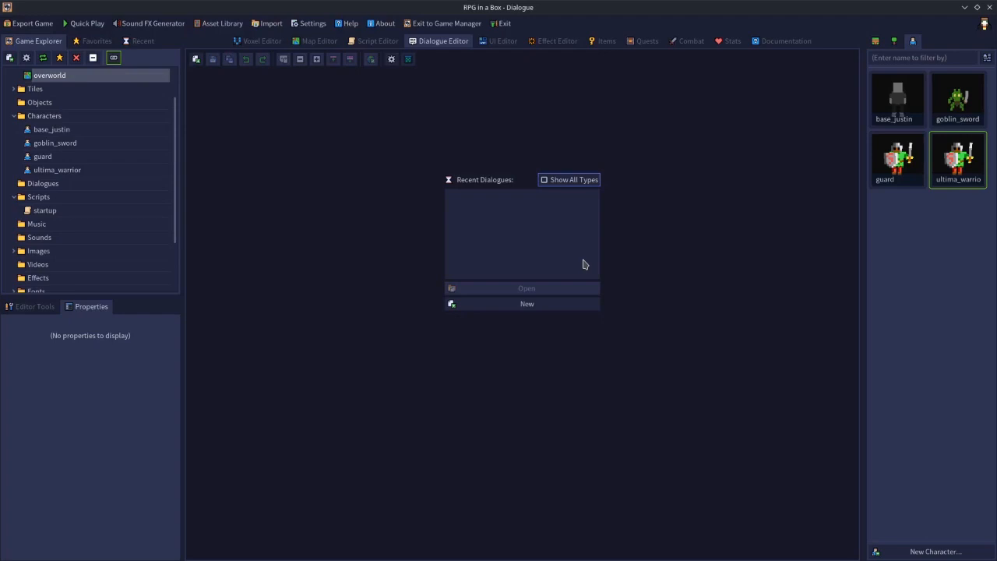
{"action": "left_click", "coordinate": [516, 308]}
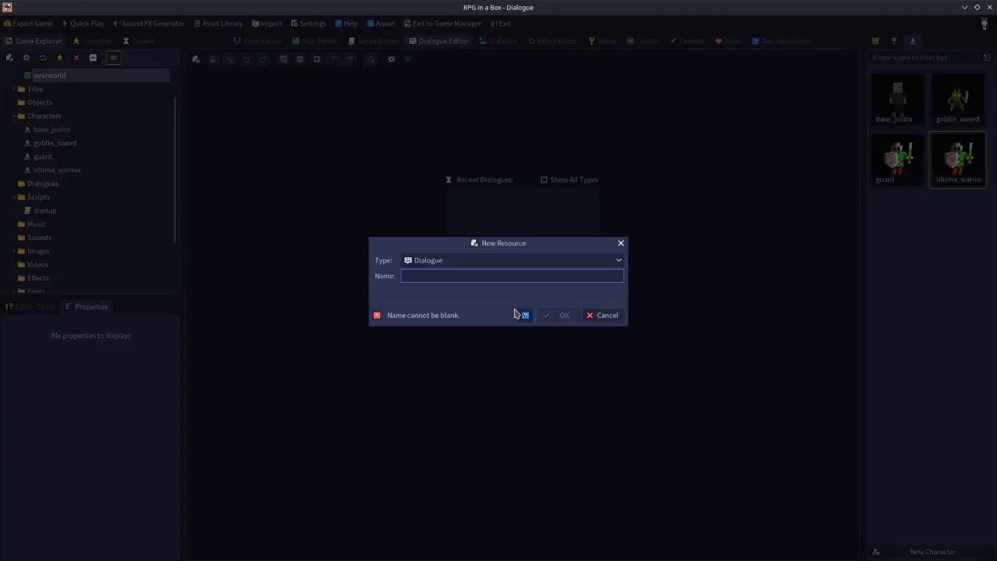
{"action": "type", "text": "test"}
{"action": "key", "text": "BackSpace"}
{"action": "key", "text": "BackSpace"}
{"action": "key", "text": "BackSpace"}
{"action": "key", "text": "BackSpace"}
{"action": "type", "text": "tour"}
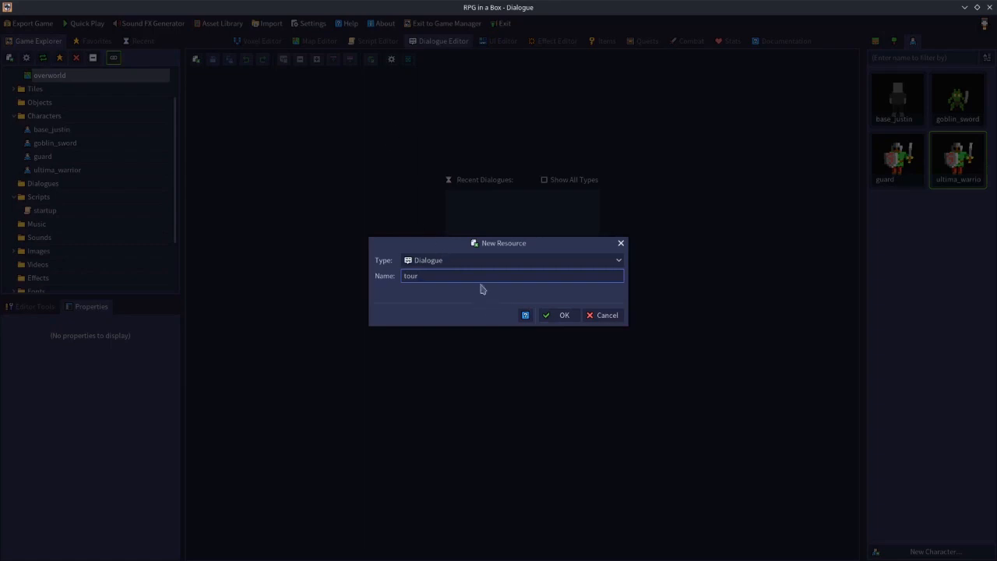
{"action": "left_click", "coordinate": [547, 316]}
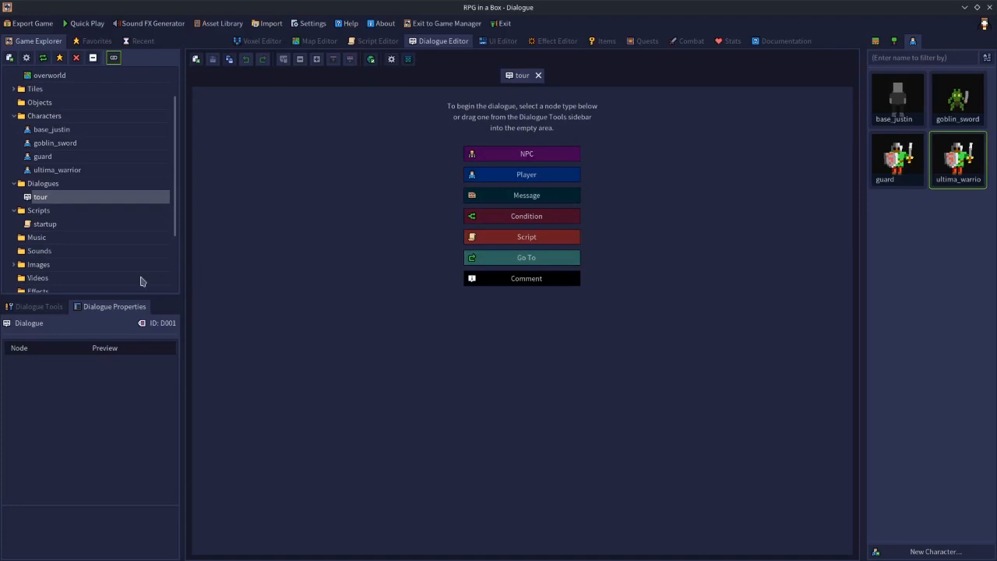
Step: Show the available dialogue node types and start the tour dialogue with an NPC node
{"action": "left_click", "coordinate": [32, 308]}
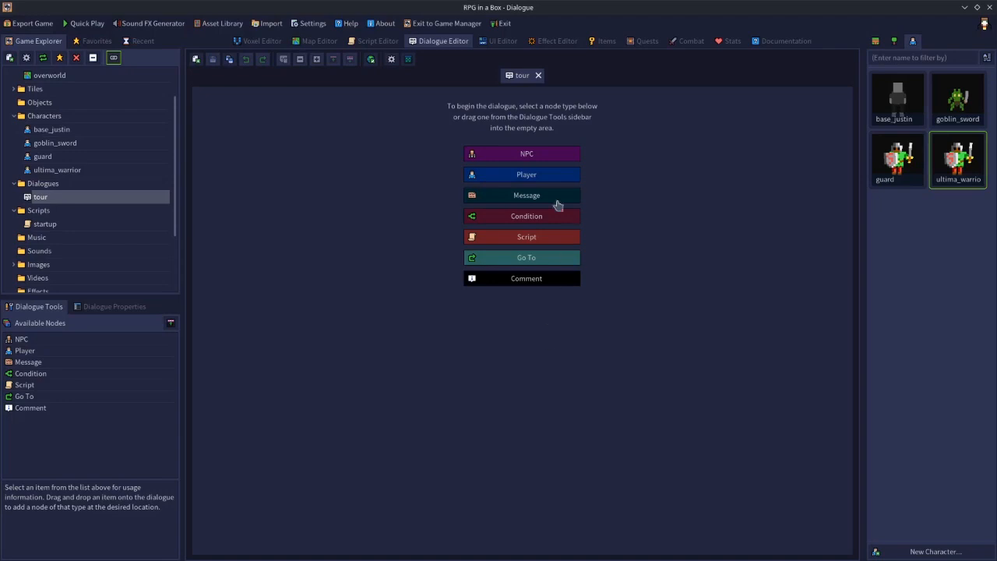
{"action": "left_click", "coordinate": [513, 160]}
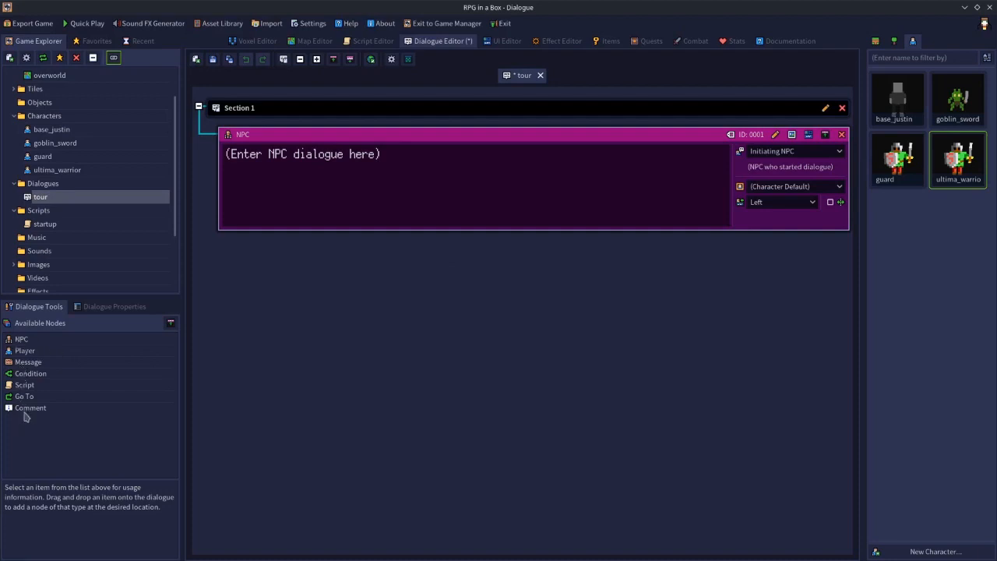
Step: Add a Condition node below the NPC node and delete it again
{"action": "left_click_drag", "start_coordinate": [28, 375], "coordinate": [312, 335]}
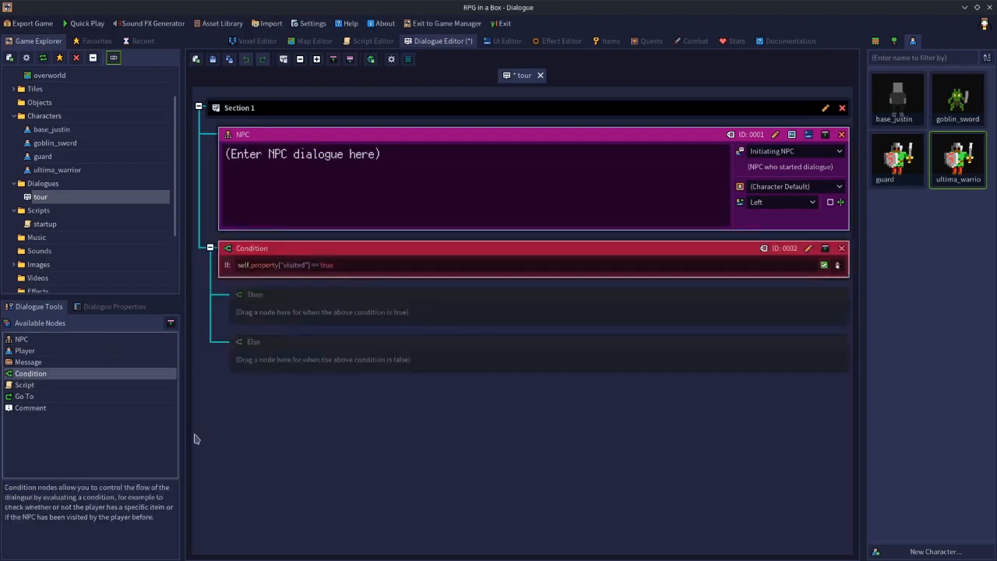
{"action": "left_click", "coordinate": [839, 250]}
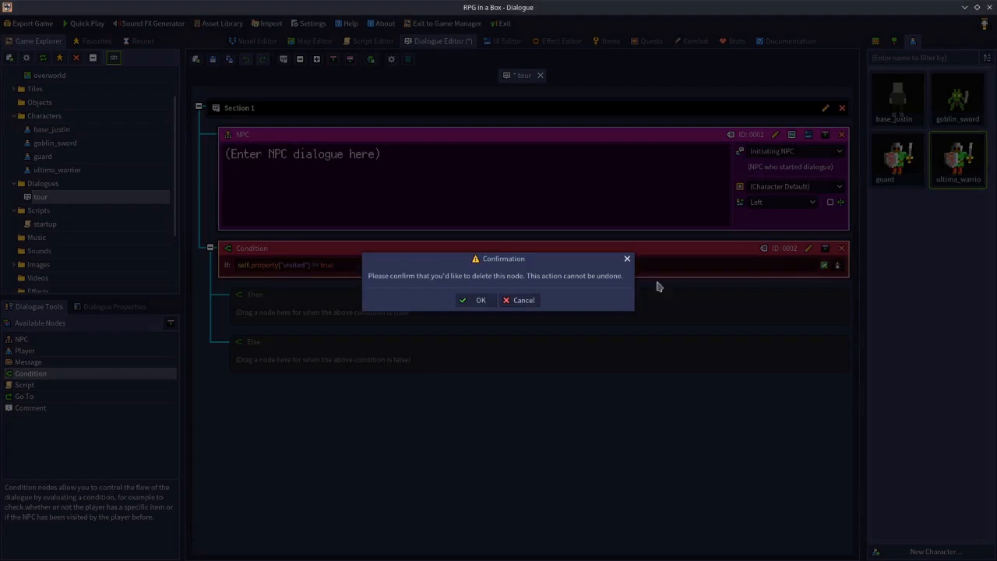
{"action": "left_click", "coordinate": [477, 301]}
Step: Add a second NPC node and a Player node below the first NPC node, and delete both
{"action": "left_click_drag", "start_coordinate": [22, 342], "coordinate": [314, 314]}
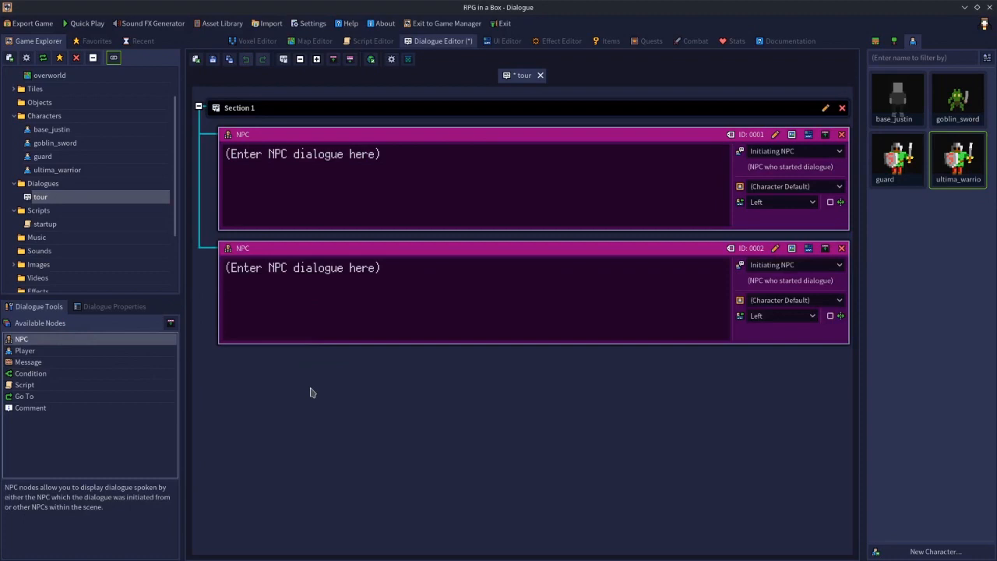
{"action": "left_click_drag", "start_coordinate": [22, 357], "coordinate": [285, 378]}
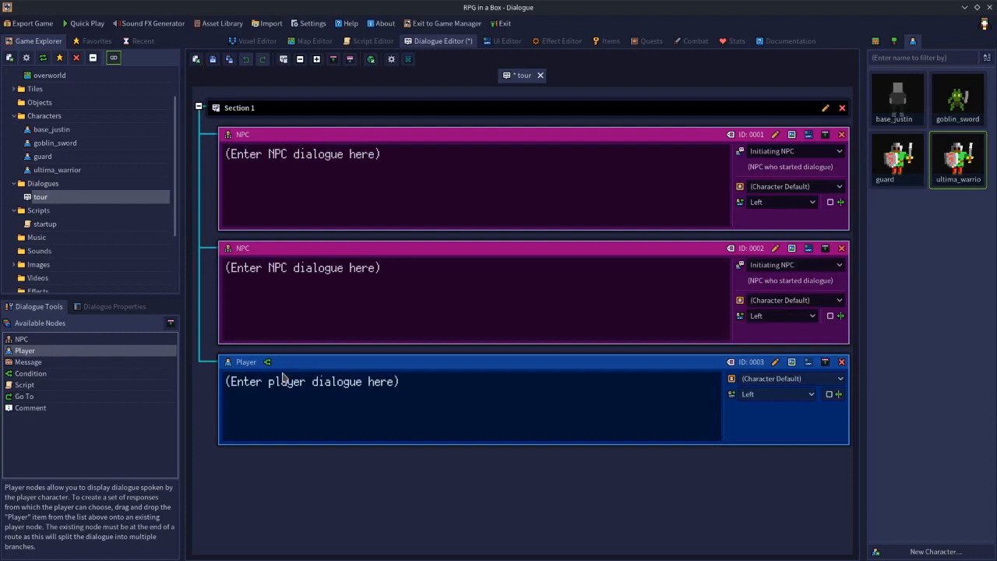
{"action": "left_click", "coordinate": [841, 361]}
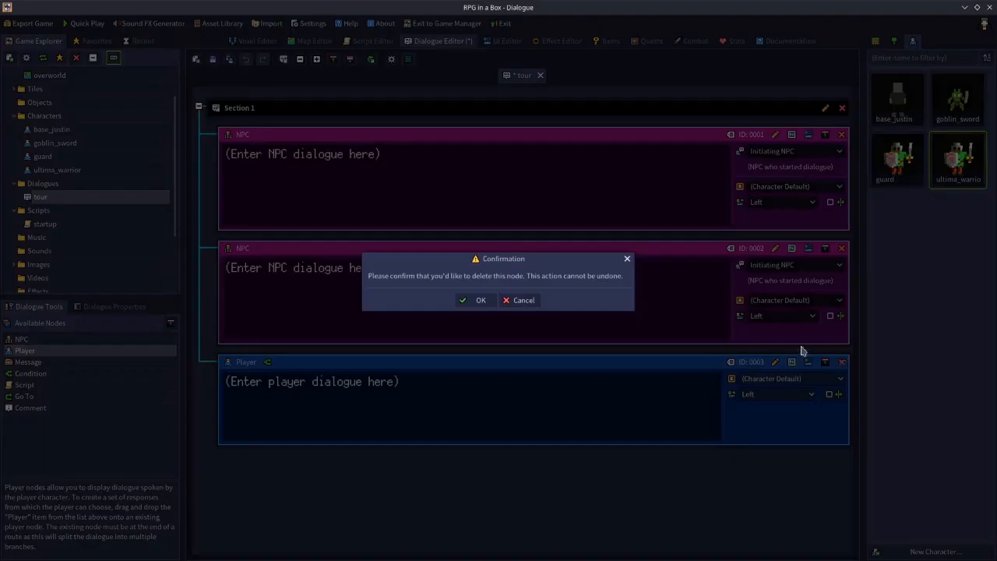
{"action": "left_click", "coordinate": [488, 301]}
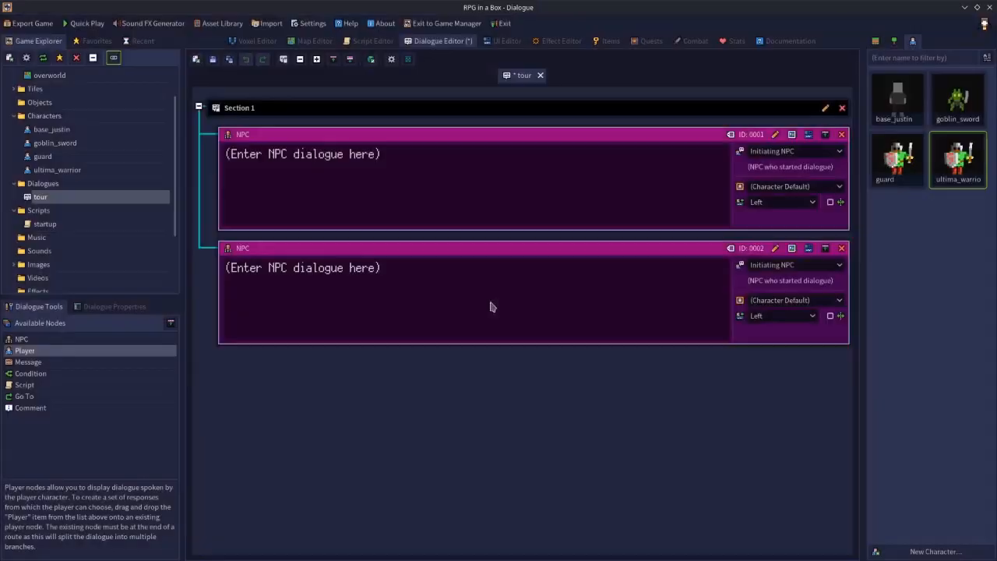
{"action": "left_click", "coordinate": [842, 249]}
Step: Insert a Player node above the NPC node at the start of the section and delete it again
{"action": "left_click_drag", "start_coordinate": [29, 355], "coordinate": [306, 317]}
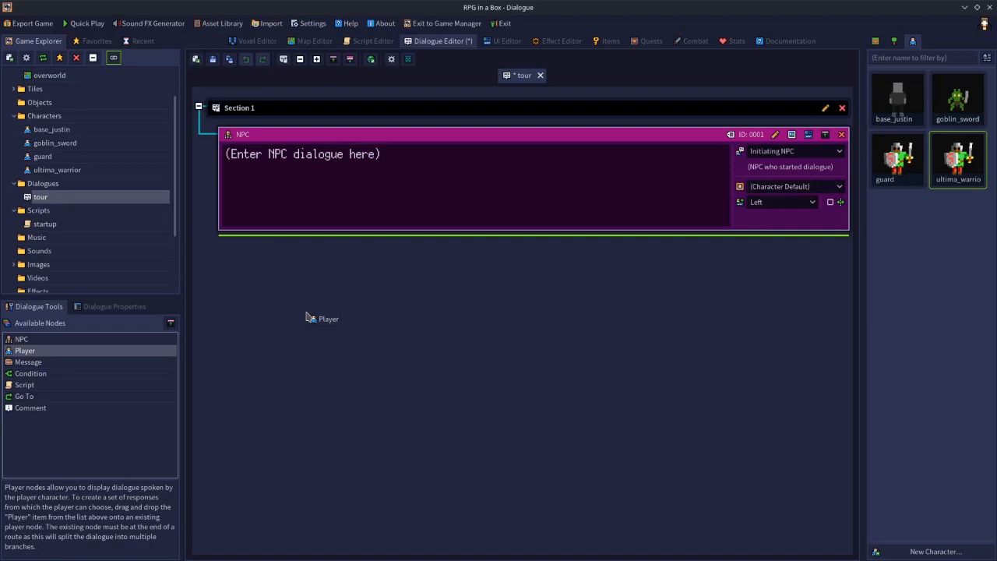
{"action": "left_click_drag", "start_coordinate": [306, 317], "coordinate": [309, 126]}
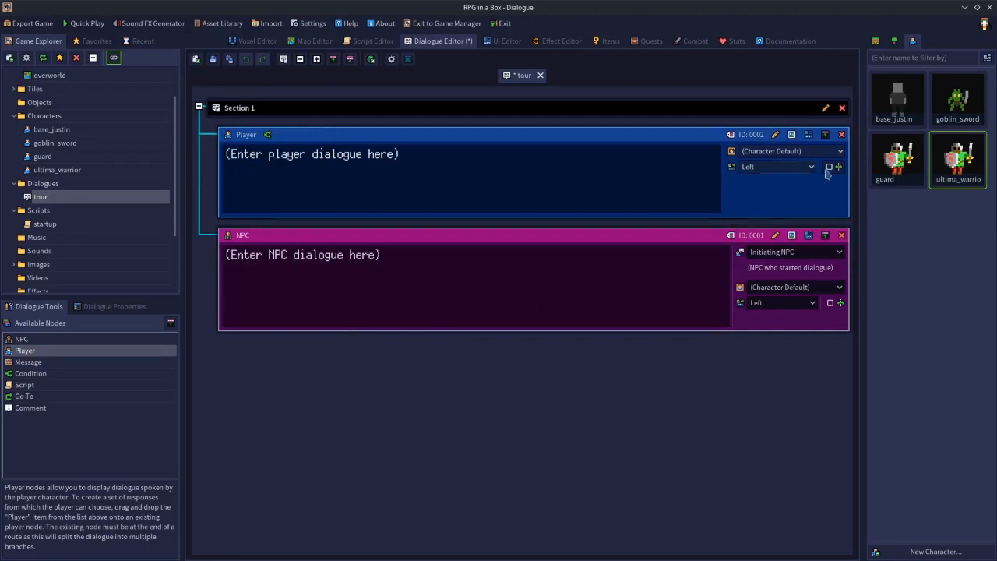
{"action": "left_click", "coordinate": [841, 135]}
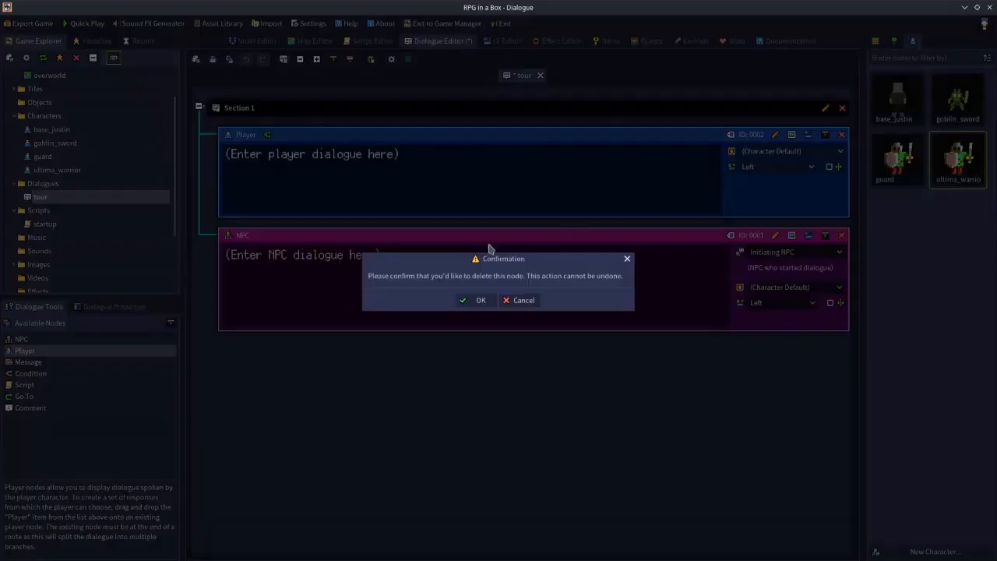
{"action": "left_click", "coordinate": [475, 299]}
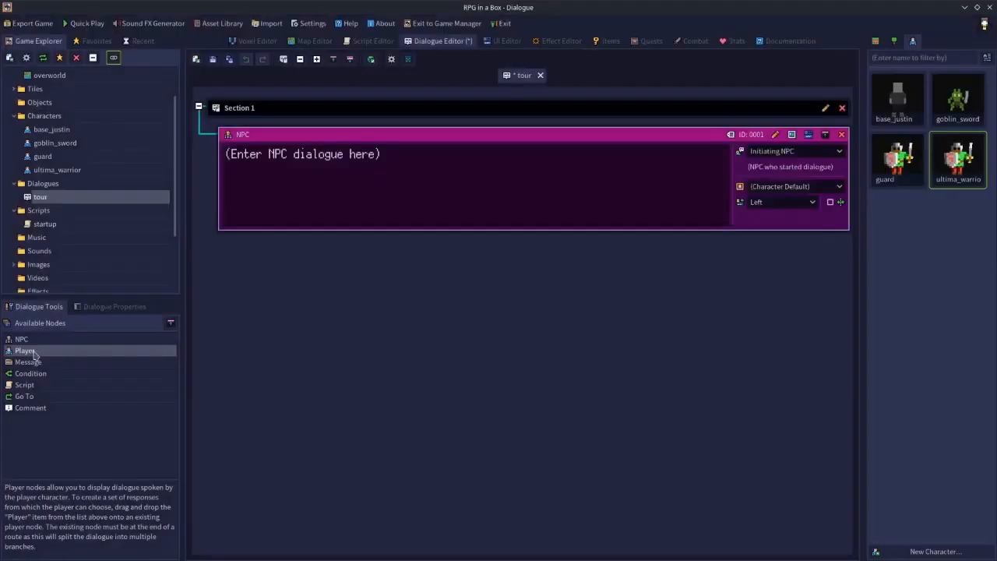
Step: Place a Player node below the NPC node and remove it again
{"action": "left_click_drag", "start_coordinate": [34, 355], "coordinate": [441, 271]}
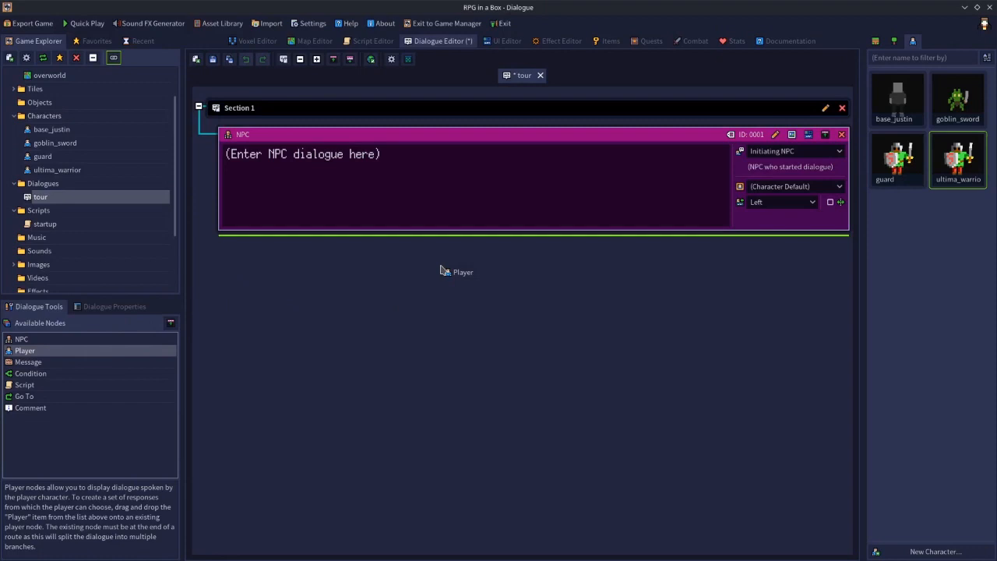
{"action": "left_click_drag", "start_coordinate": [441, 270], "coordinate": [380, 402]}
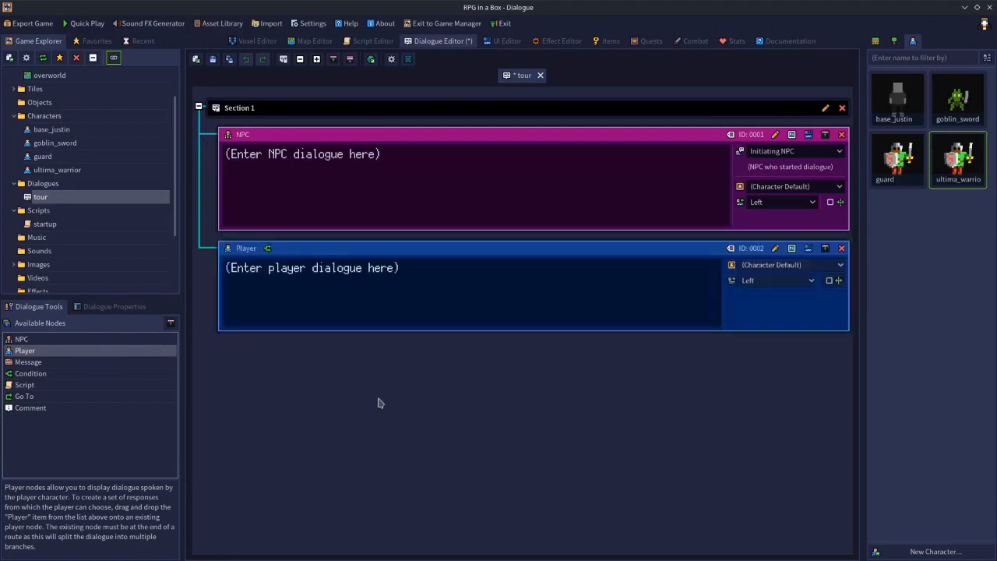
{"action": "left_click", "coordinate": [841, 249]}
{"action": "left_click", "coordinate": [479, 301]}
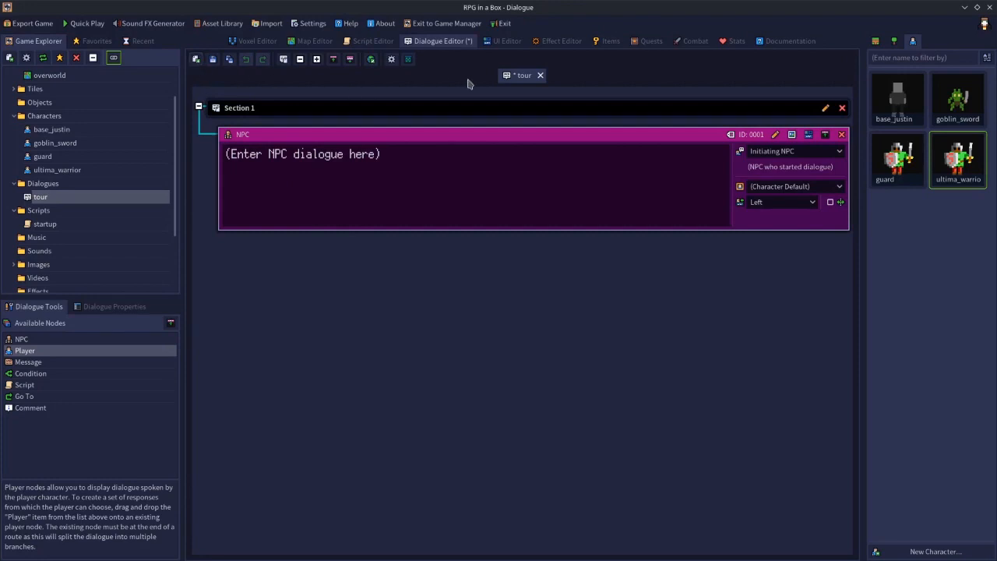
Step: Save the tour dialogue without creating another resource
{"action": "left_click", "coordinate": [192, 65]}
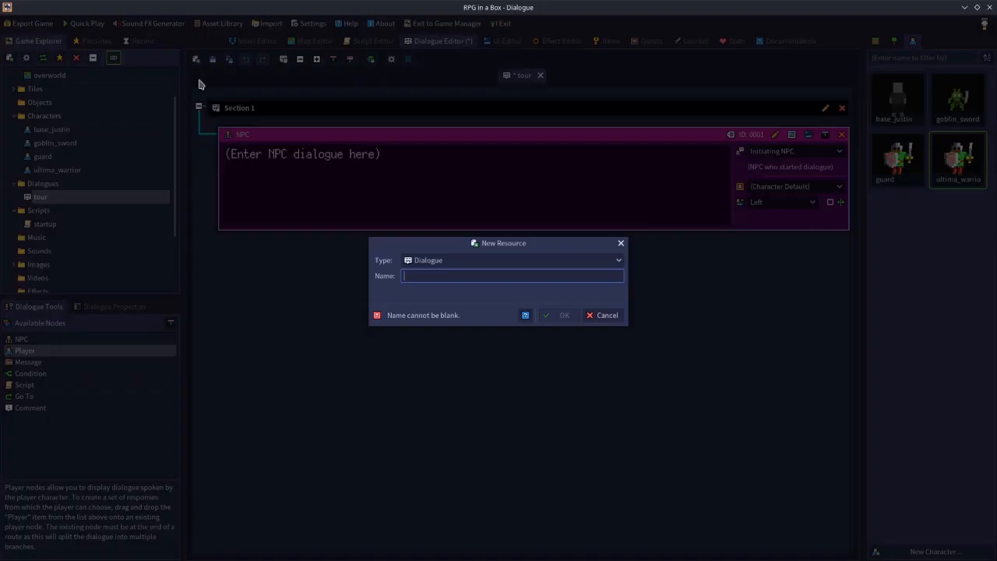
{"action": "left_click", "coordinate": [605, 315]}
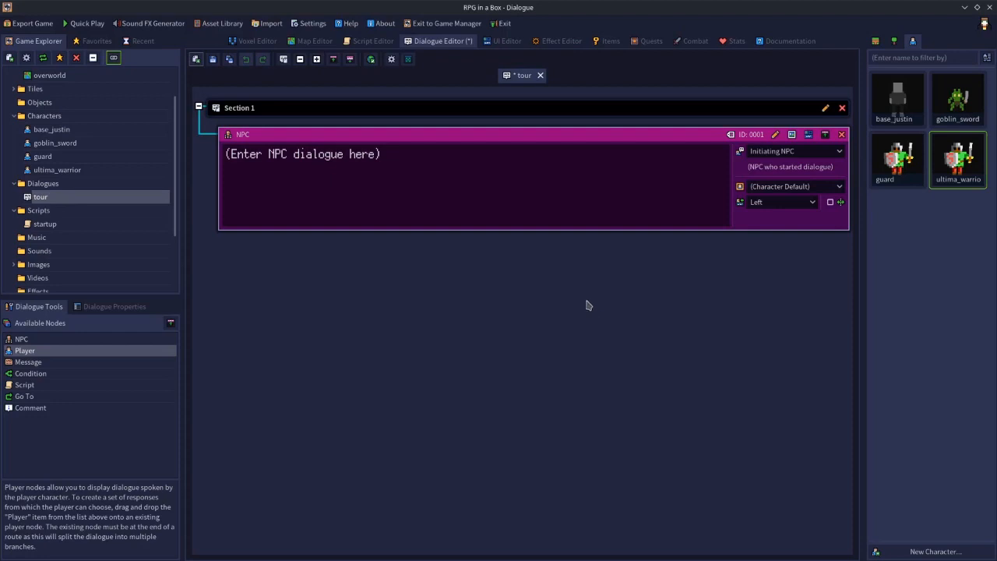
{"action": "left_click", "coordinate": [213, 60]}
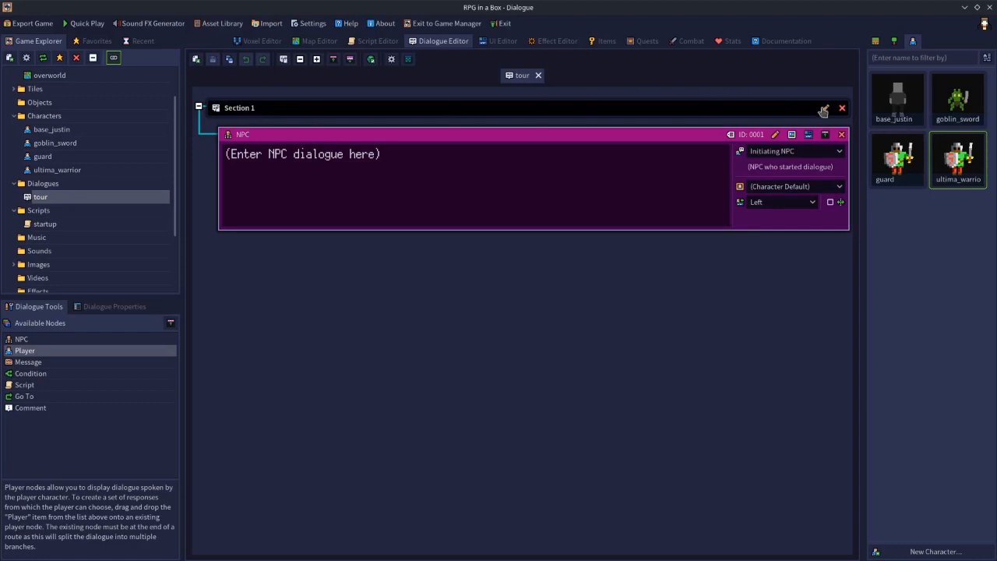
Step: Rename the dialogue's Section 1 as quest
{"action": "left_click", "coordinate": [825, 108]}
{"action": "type", "text": "quest"}
{"action": "key", "text": "Return"}
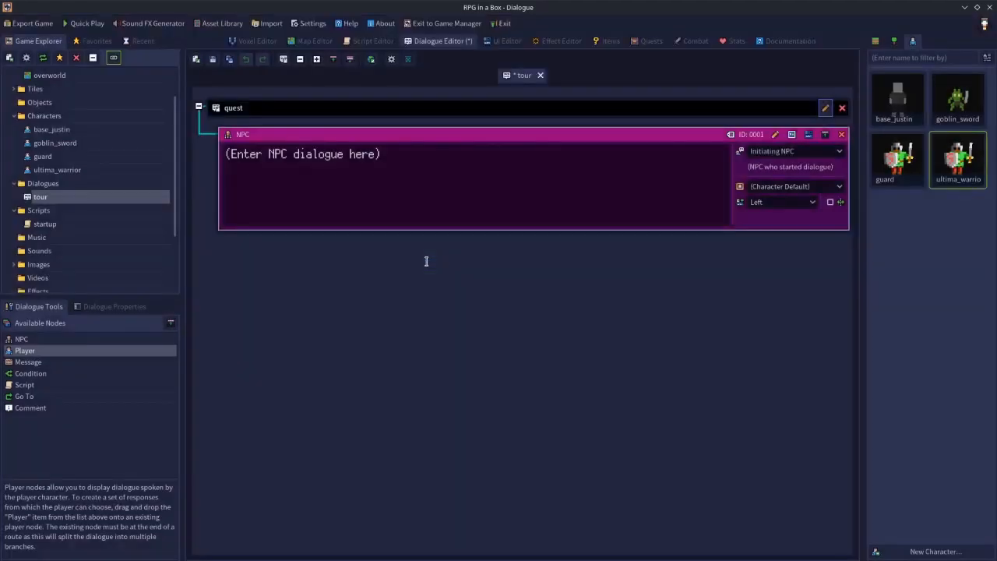
Step: Add a second dialogue section named general and delete it again
{"action": "left_click", "coordinate": [284, 61]}
{"action": "type", "text": "ge"}
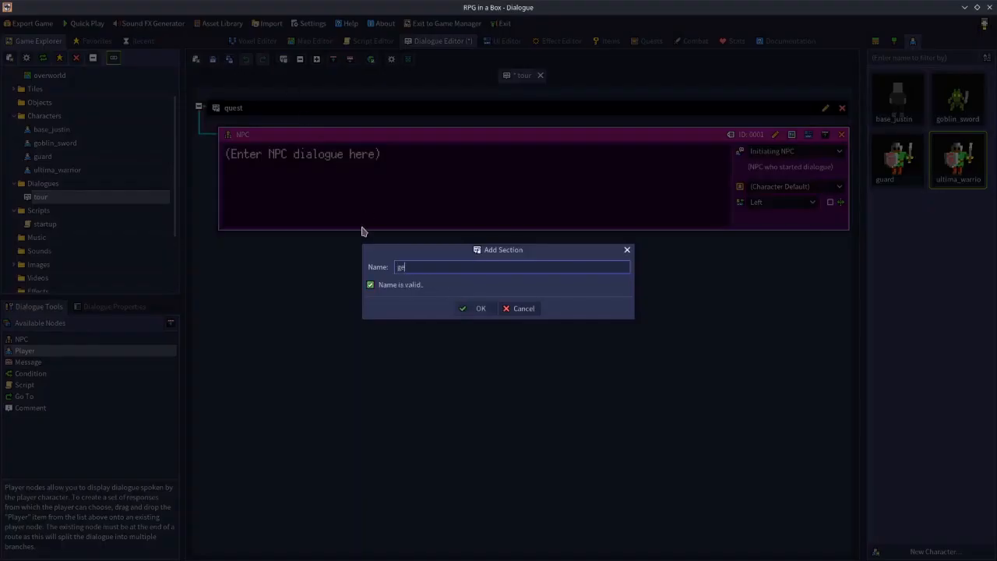
{"action": "type", "text": "neral"}
{"action": "key", "text": "Return"}
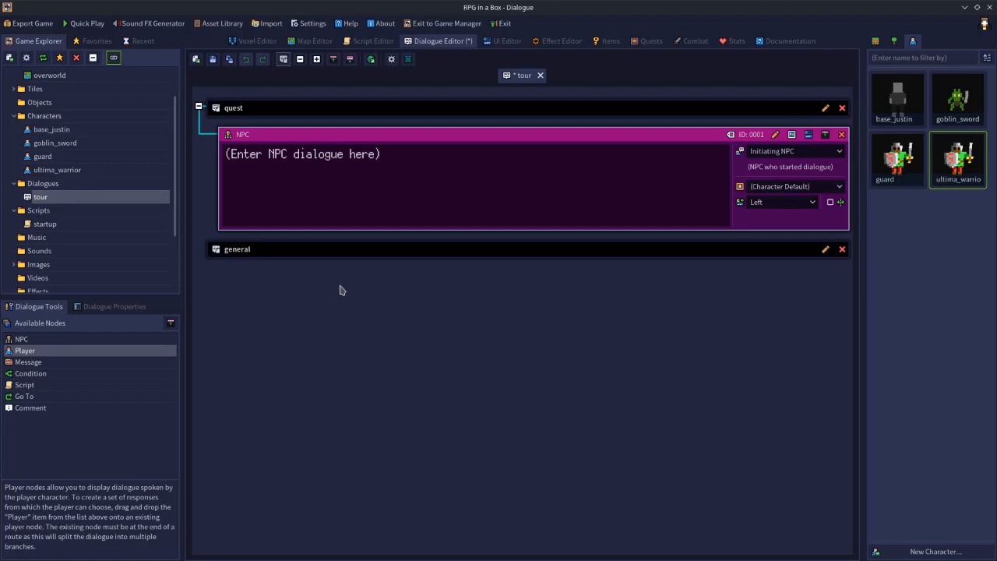
{"action": "left_click", "coordinate": [840, 254]}
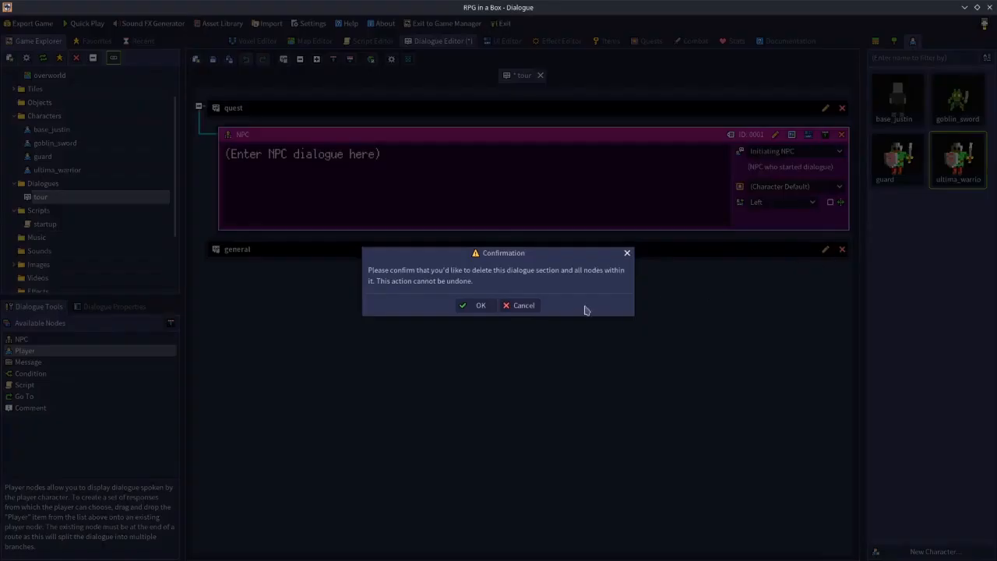
{"action": "left_click", "coordinate": [459, 310]}
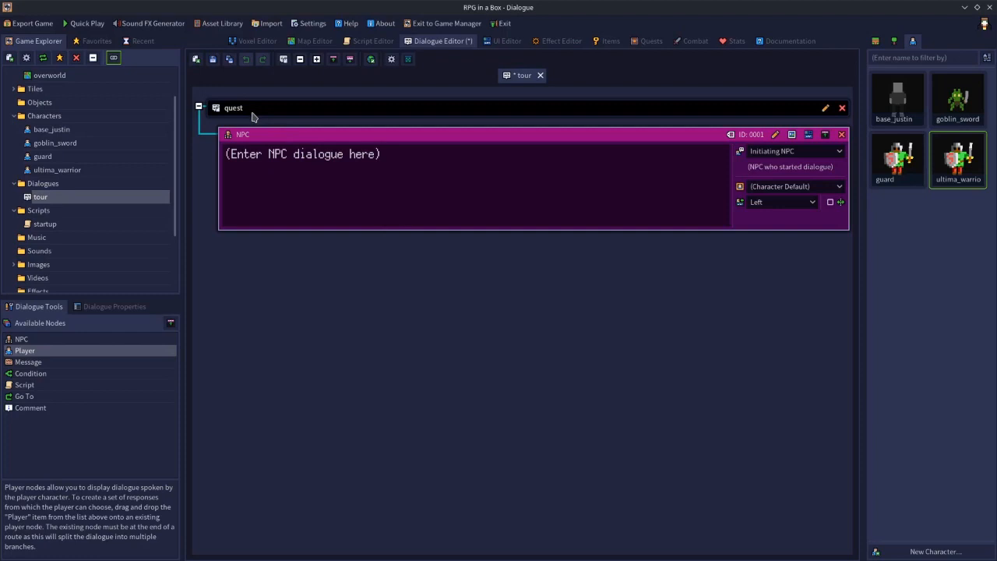
Step: Collapse and expand the quest section, and delete it together with its NPC node
{"action": "left_click", "coordinate": [199, 106]}
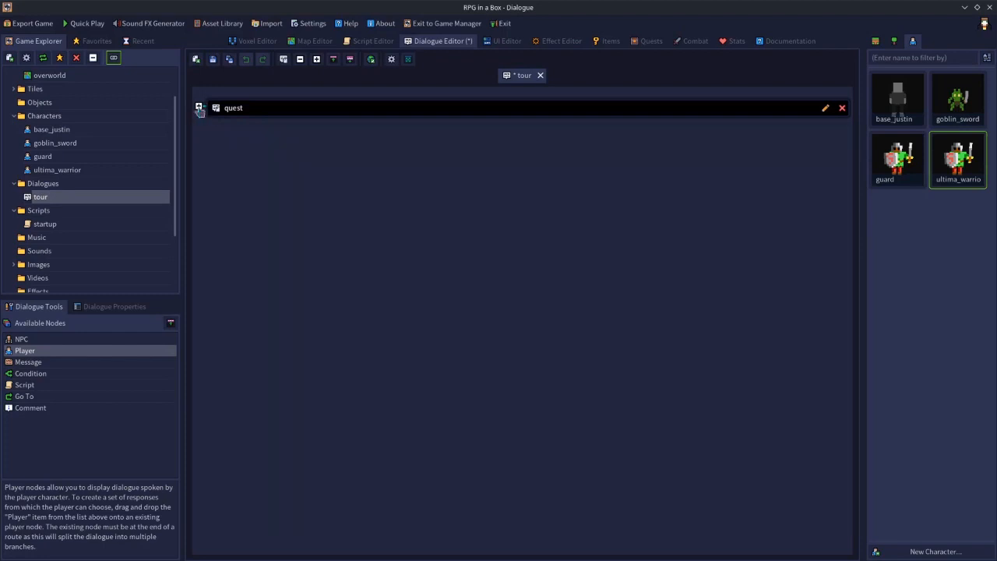
{"action": "left_click", "coordinate": [199, 107]}
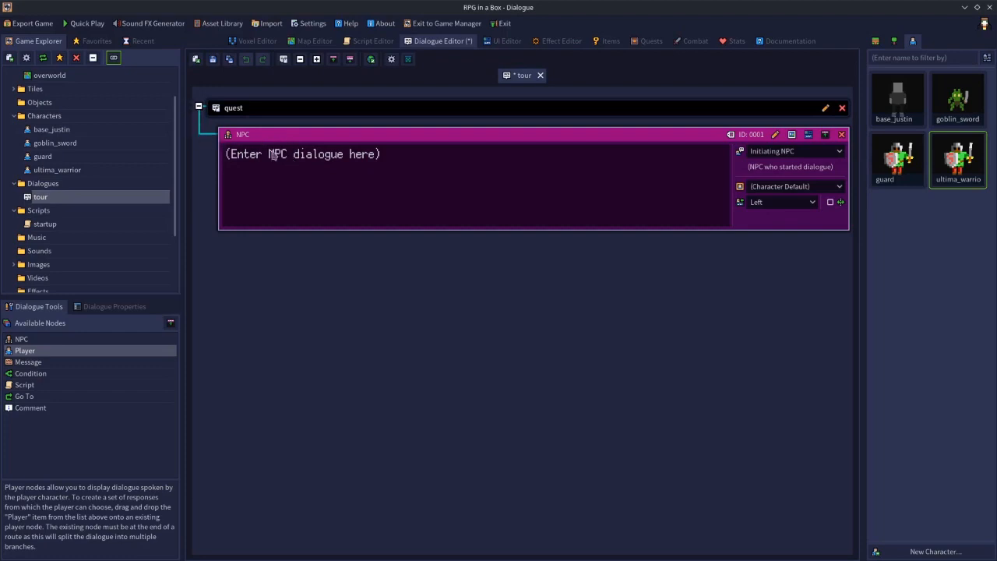
{"action": "left_click", "coordinate": [841, 108]}
{"action": "left_click", "coordinate": [472, 305]}
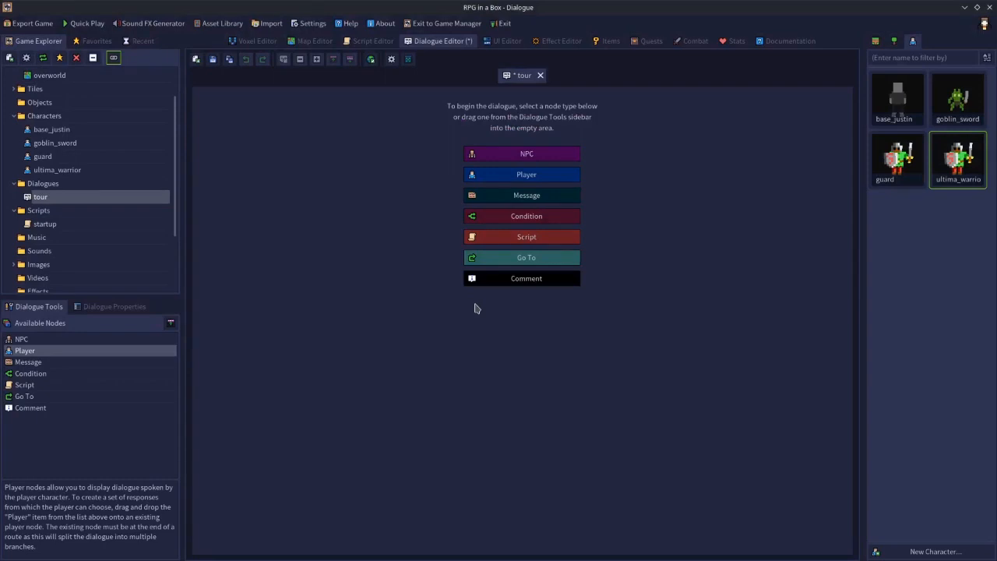
Step: Restart the empty dialogue with a new NPC node and save it
{"action": "left_click", "coordinate": [508, 155]}
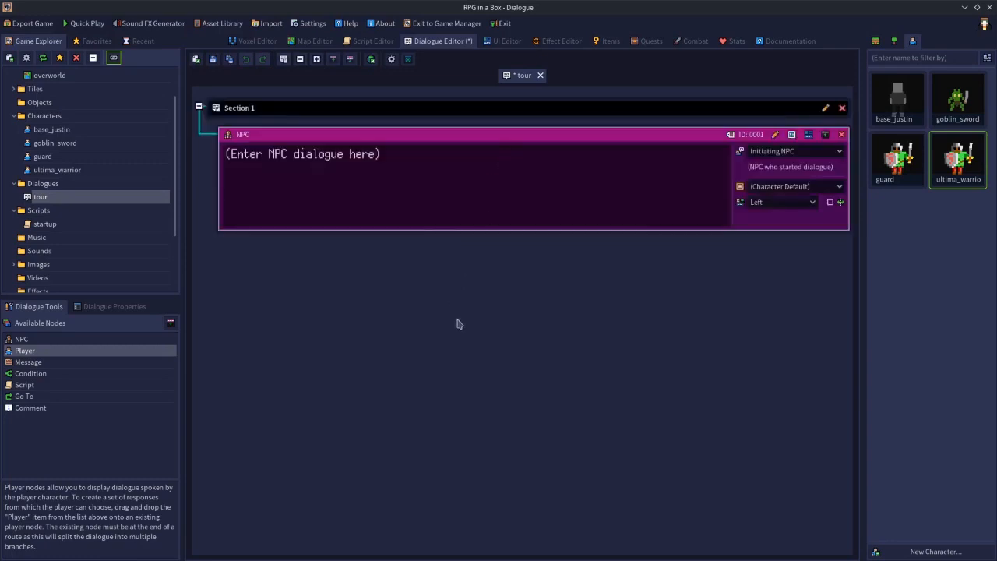
{"action": "left_click", "coordinate": [212, 59]}
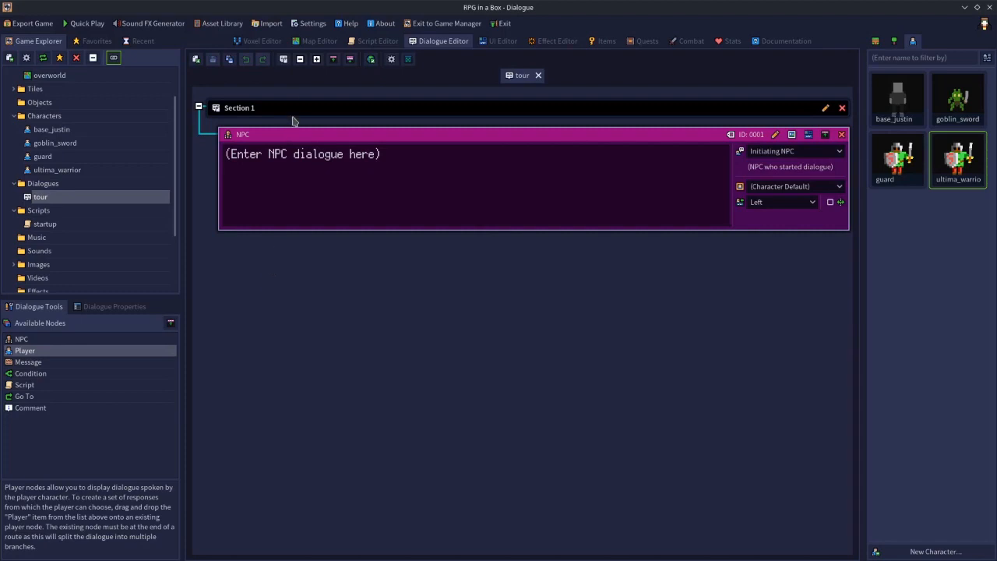
Step: Add a second dialogue section named gdh and delete it again
{"action": "left_click", "coordinate": [283, 59]}
{"action": "type", "text": "gdh"}
{"action": "left_click", "coordinate": [482, 307]}
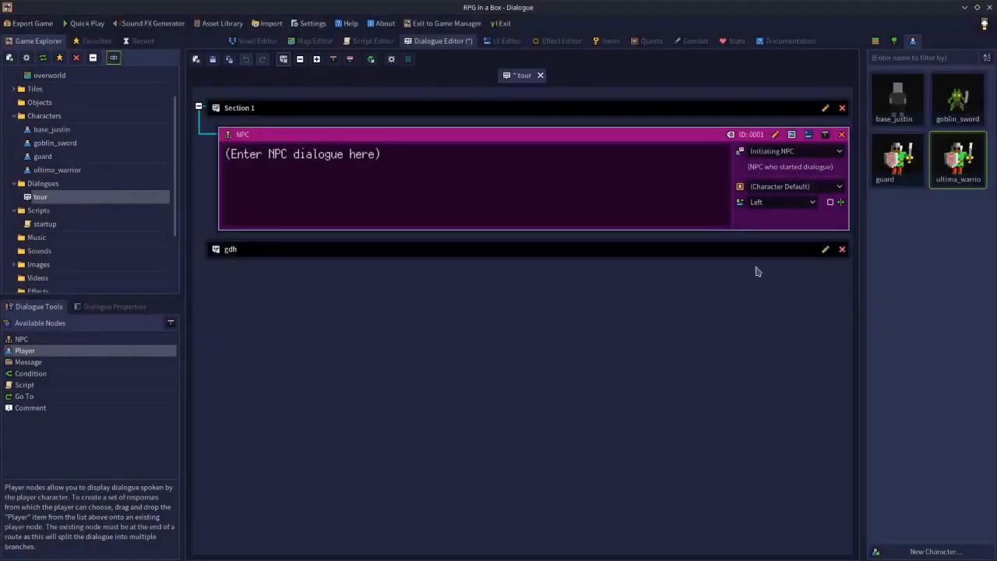
{"action": "left_click", "coordinate": [842, 250]}
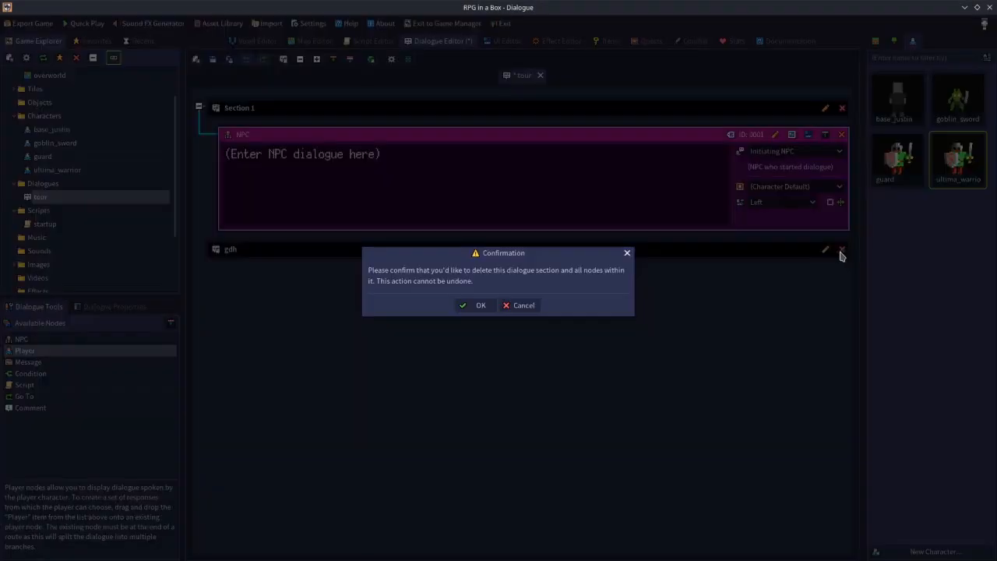
{"action": "left_click", "coordinate": [476, 308]}
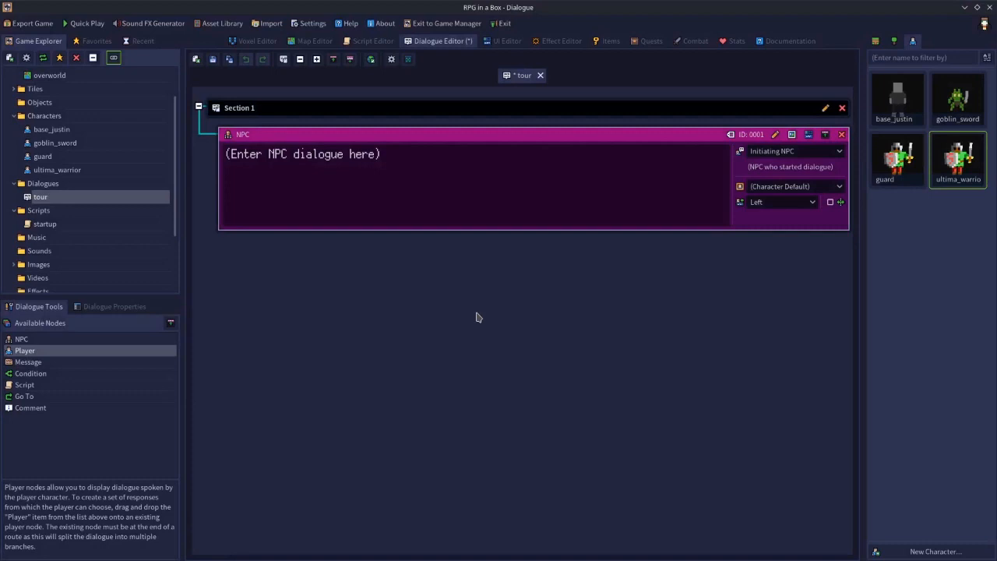
Step: Collapse and expand all sections at once, and collapse and expand Section 1 individually
{"action": "left_click", "coordinate": [300, 65]}
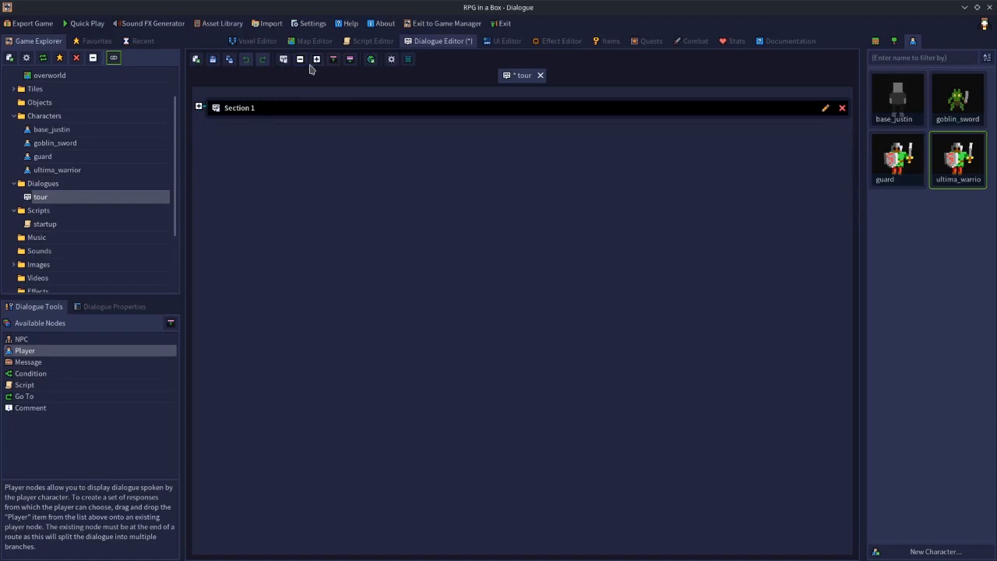
{"action": "left_click", "coordinate": [316, 61]}
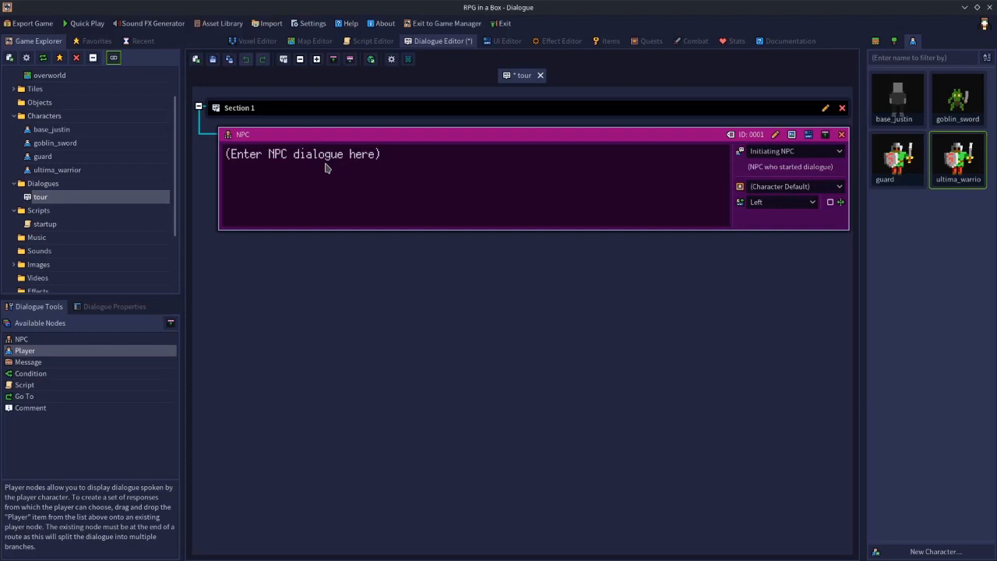
{"action": "left_click", "coordinate": [198, 106]}
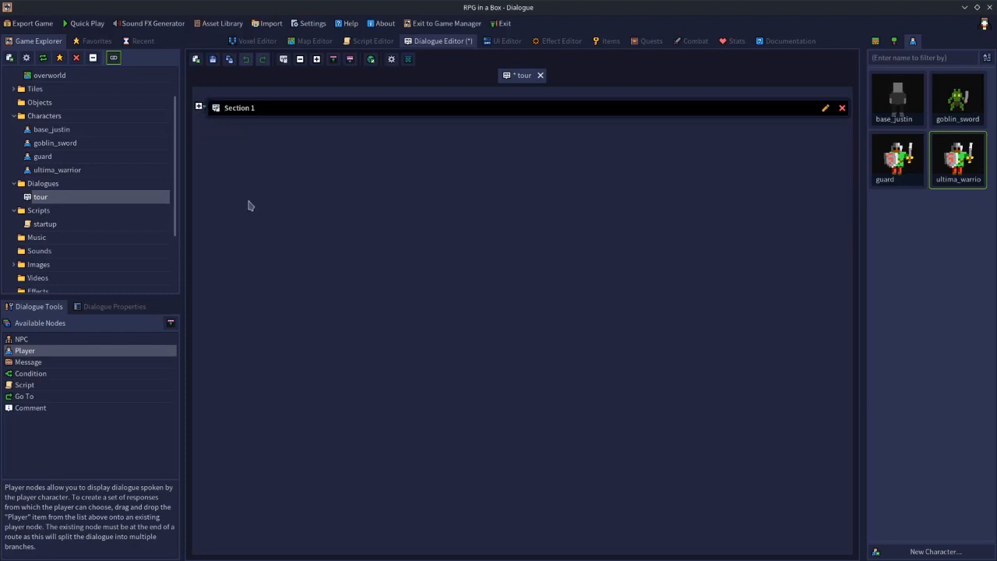
{"action": "left_click", "coordinate": [199, 107]}
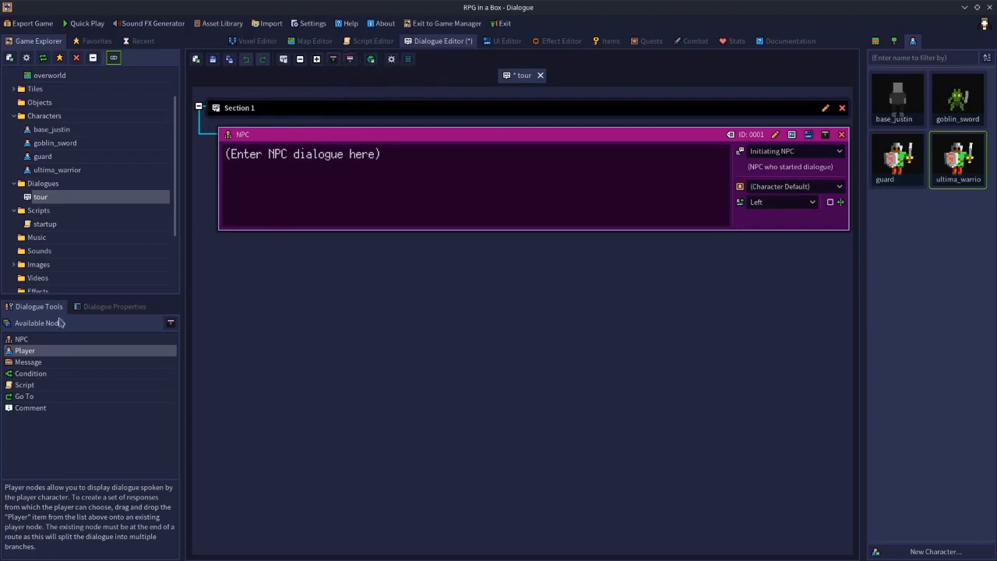
Step: Add a Message node, a Player node and another NPC node below the first NPC node in Section 1
{"action": "left_click_drag", "start_coordinate": [23, 362], "coordinate": [253, 343]}
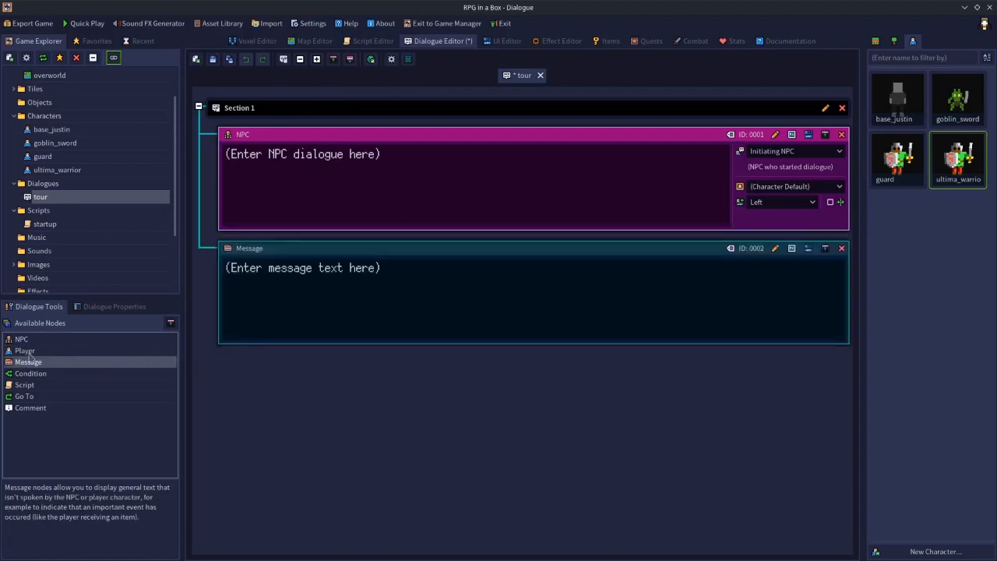
{"action": "double_click", "coordinate": [29, 355]}
{"action": "left_click_drag", "start_coordinate": [21, 339], "coordinate": [311, 462]}
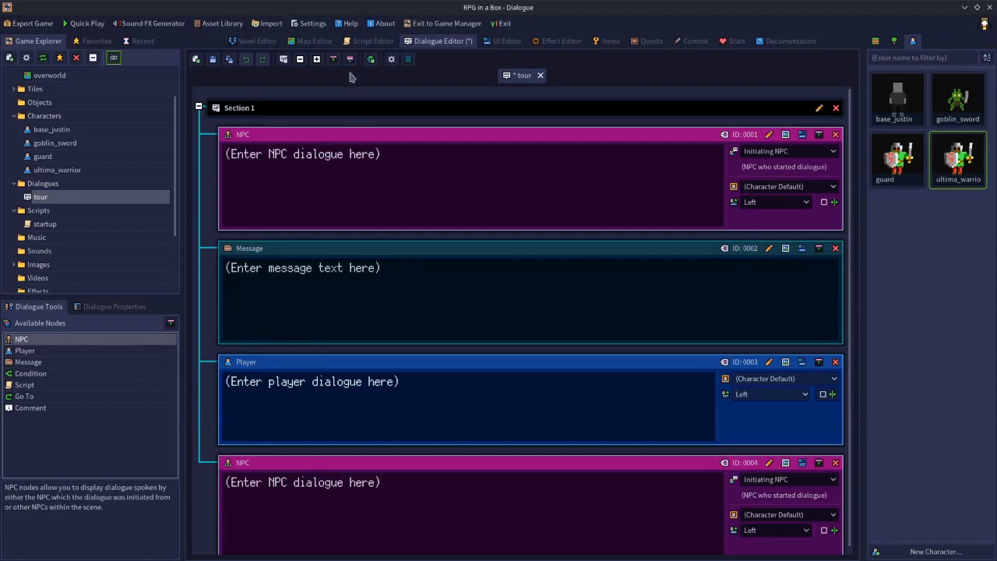
Step: Switch all nodes to compact mode, and enter sfhefheskfh in the first NPC node and clear its text completely
{"action": "left_click", "coordinate": [331, 60]}
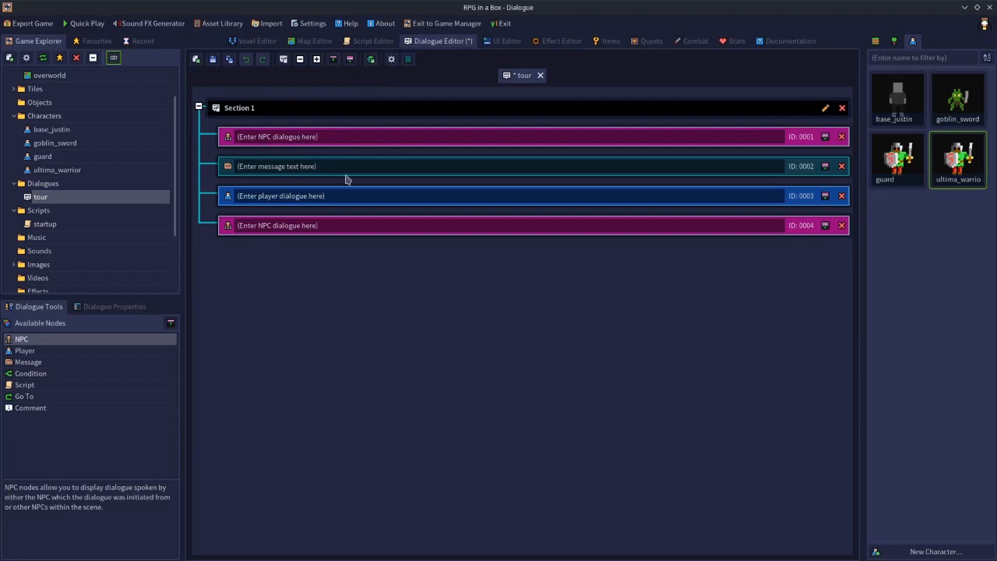
{"action": "left_click", "coordinate": [318, 138]}
{"action": "type", "text": "sfhefheskfh"}
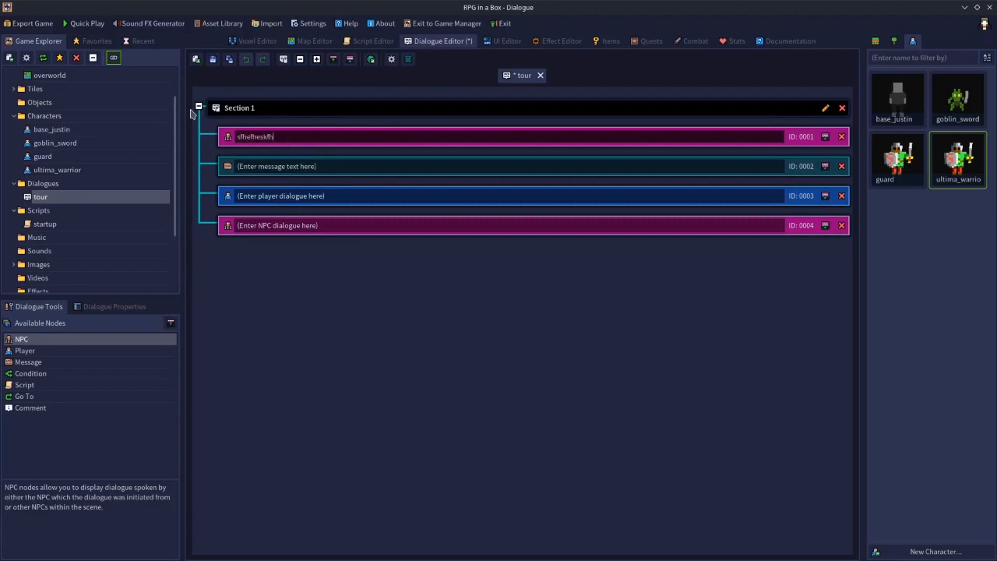
{"action": "key", "text": "BackSpace"}
{"action": "key", "text": "BackSpace"}
{"action": "key", "text": "BackSpace"}
{"action": "key", "text": "BackSpace"}
{"action": "key", "text": "BackSpace"}
{"action": "key", "text": "BackSpace"}
{"action": "left_click", "coordinate": [330, 168]}
{"action": "left_click", "coordinate": [312, 137]}
Step: Switch all nodes between full and compact display several times, ending in compact mode
{"action": "left_click", "coordinate": [350, 60]}
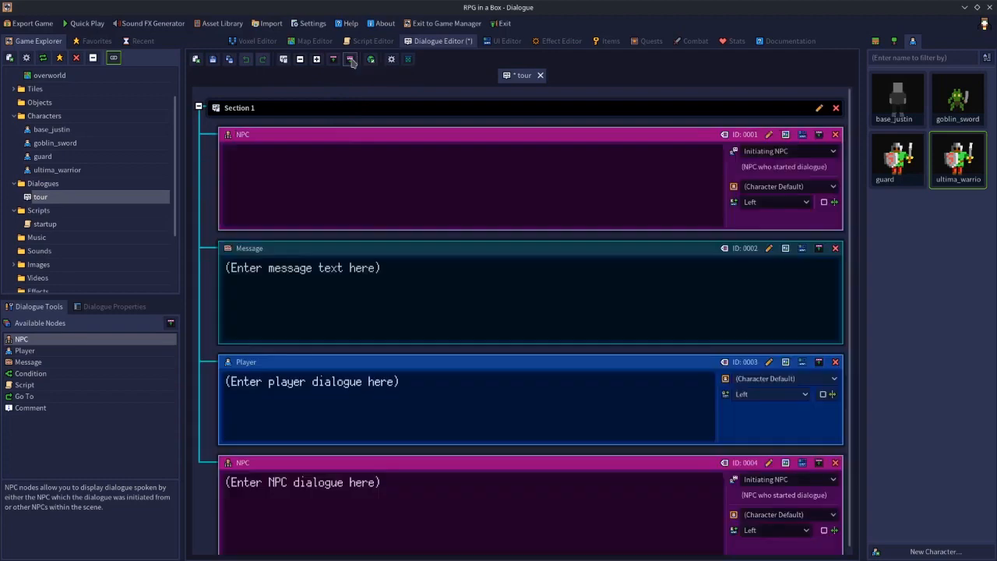
{"action": "left_click", "coordinate": [392, 181]}
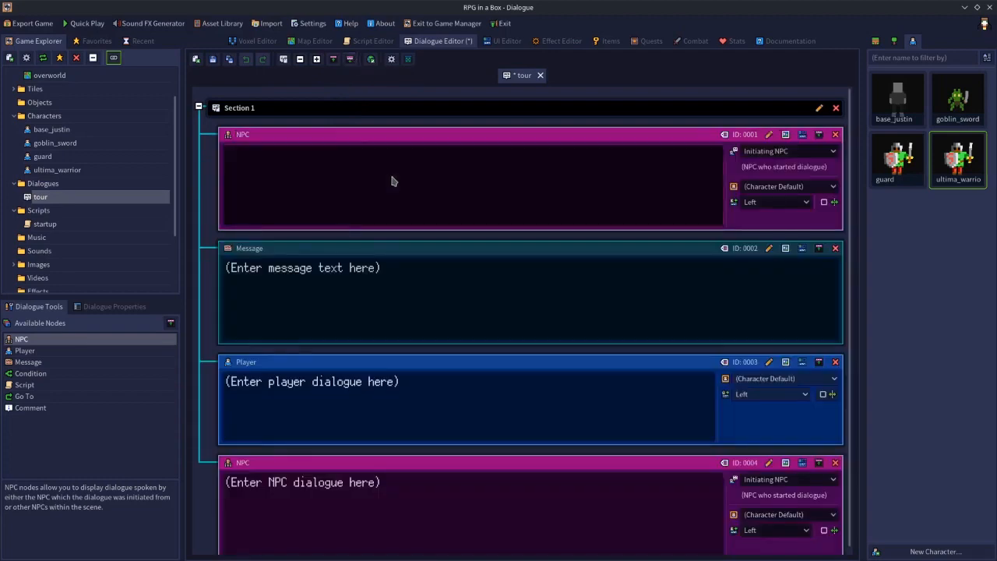
{"action": "left_click", "coordinate": [333, 60]}
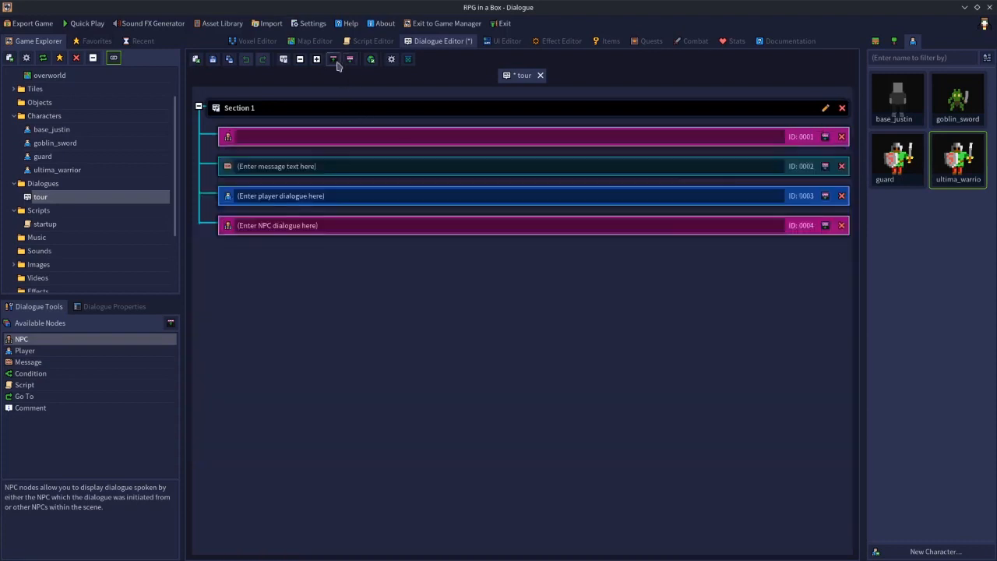
{"action": "left_click", "coordinate": [351, 60]}
{"action": "left_click", "coordinate": [333, 60]}
{"action": "left_click", "coordinate": [351, 60]}
{"action": "left_click", "coordinate": [333, 60]}
{"action": "left_click", "coordinate": [351, 60]}
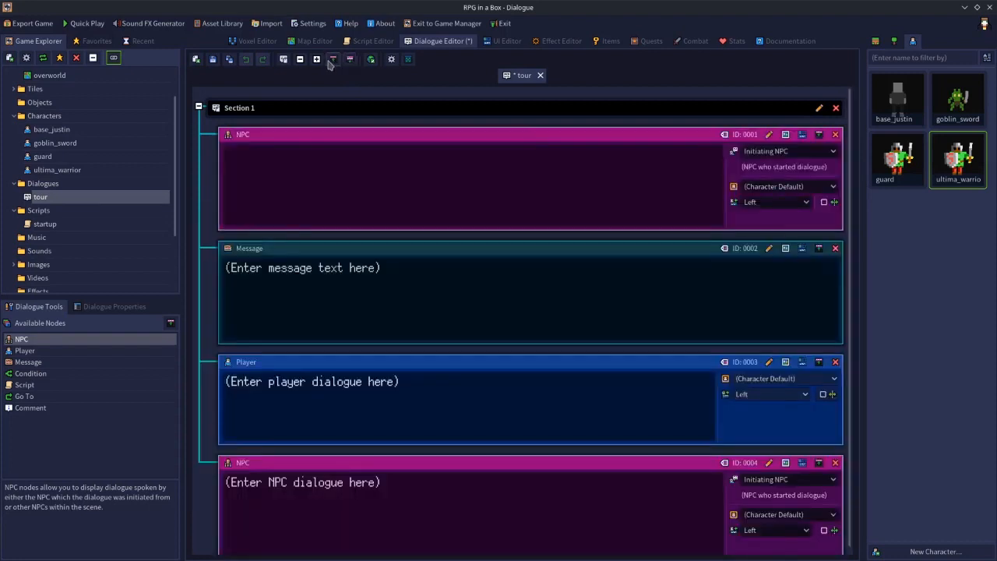
{"action": "left_click", "coordinate": [332, 60]}
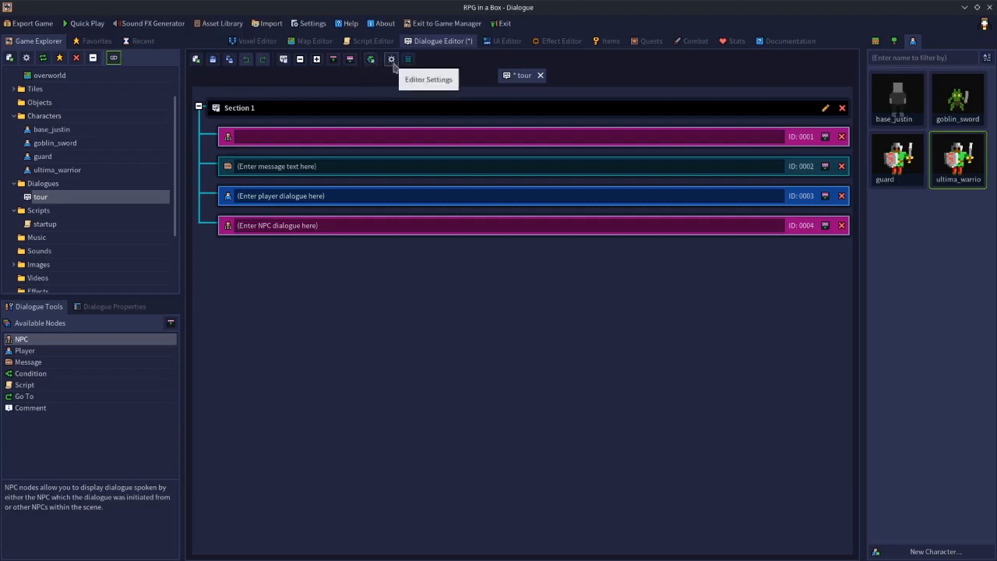
Step: Set the Dialogue Editor's pending placement color to red and preview it with an NPC node without placing the node
{"action": "left_click", "coordinate": [392, 60]}
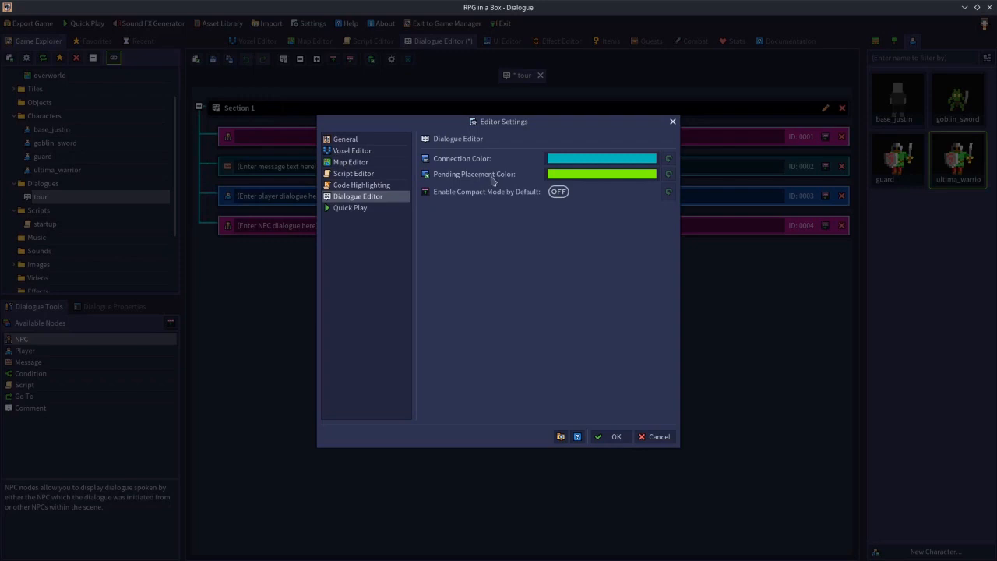
{"action": "left_click", "coordinate": [573, 179]}
{"action": "left_click_drag", "start_coordinate": [540, 56], "coordinate": [541, 34]}
{"action": "left_click", "coordinate": [581, 311]}
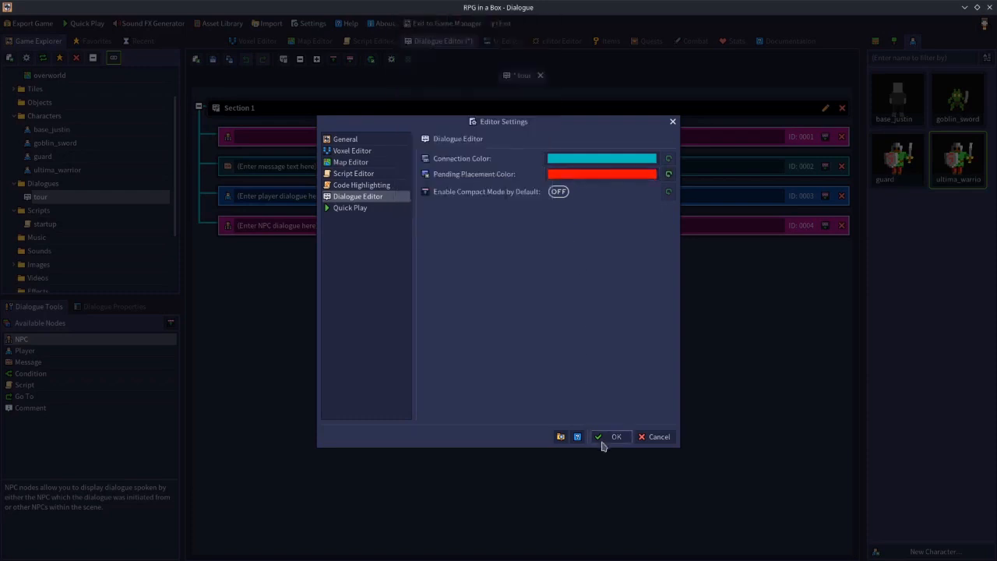
{"action": "left_click", "coordinate": [604, 441]}
{"action": "left_click_drag", "start_coordinate": [29, 339], "coordinate": [88, 377]}
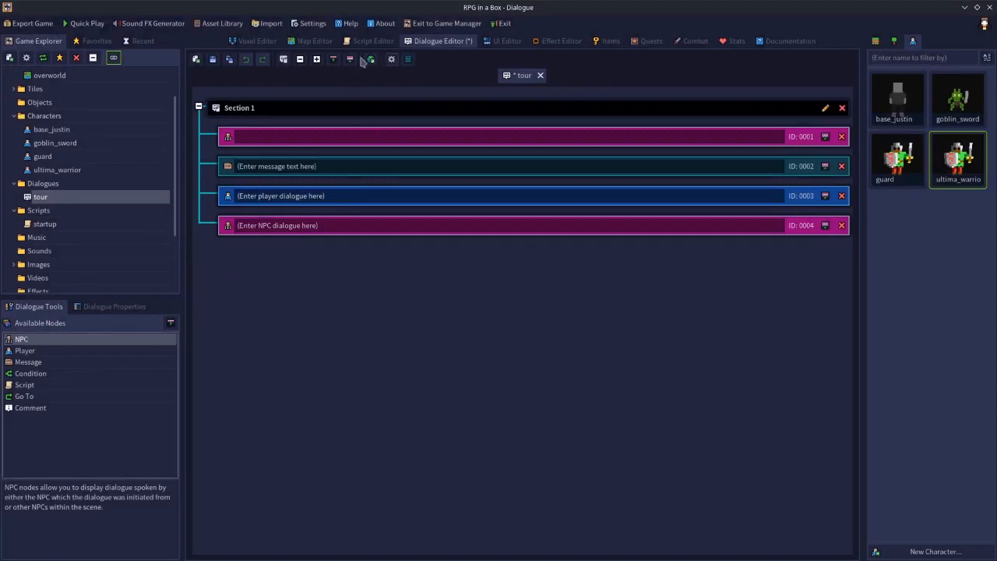
Step: Set the Dialogue Editor's connection color to a bright purple
{"action": "left_click", "coordinate": [391, 60]}
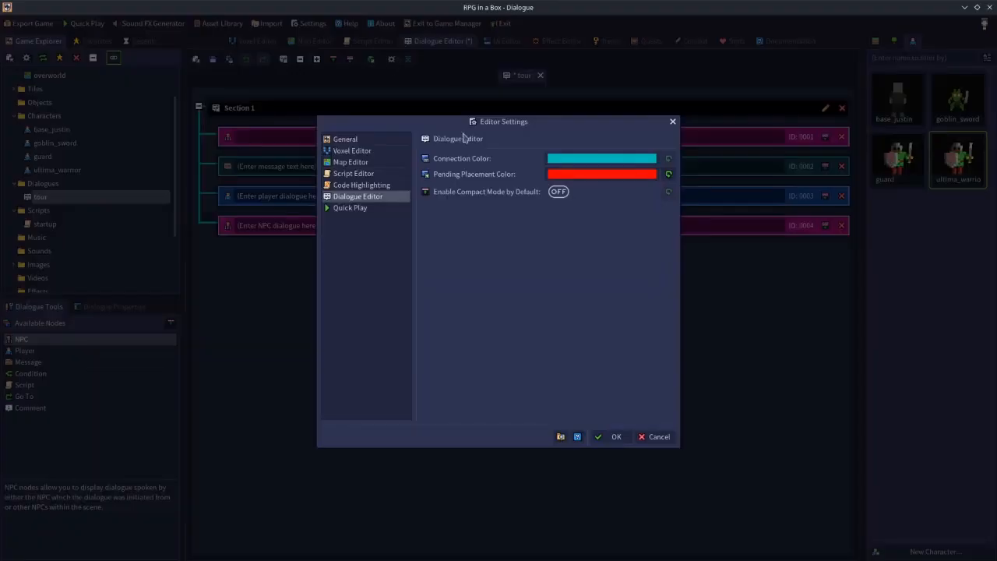
{"action": "left_click", "coordinate": [544, 159]}
{"action": "left_click", "coordinate": [539, 125]}
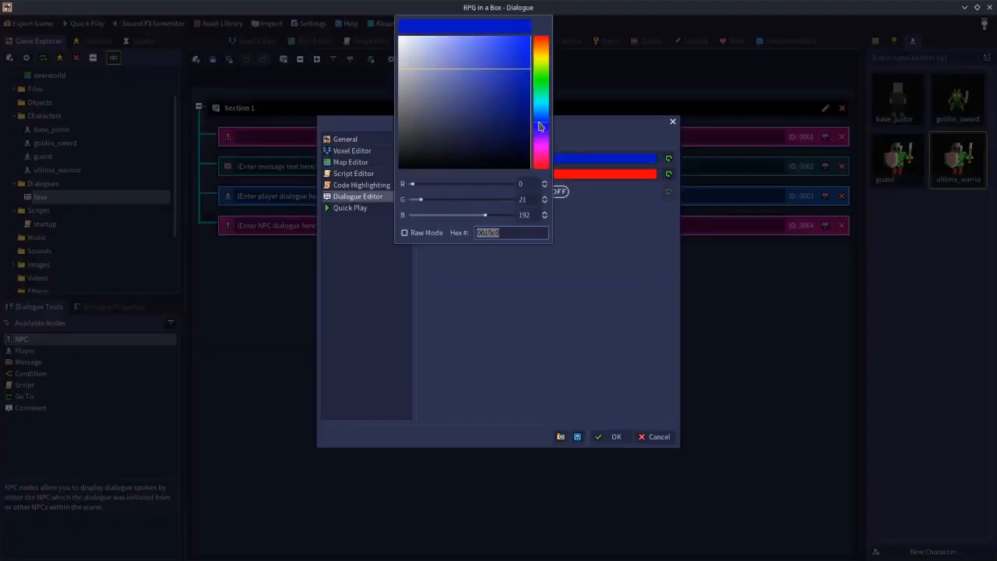
{"action": "left_click", "coordinate": [543, 142]}
{"action": "left_click", "coordinate": [524, 123]}
{"action": "left_click_drag", "start_coordinate": [524, 122], "coordinate": [530, 51]}
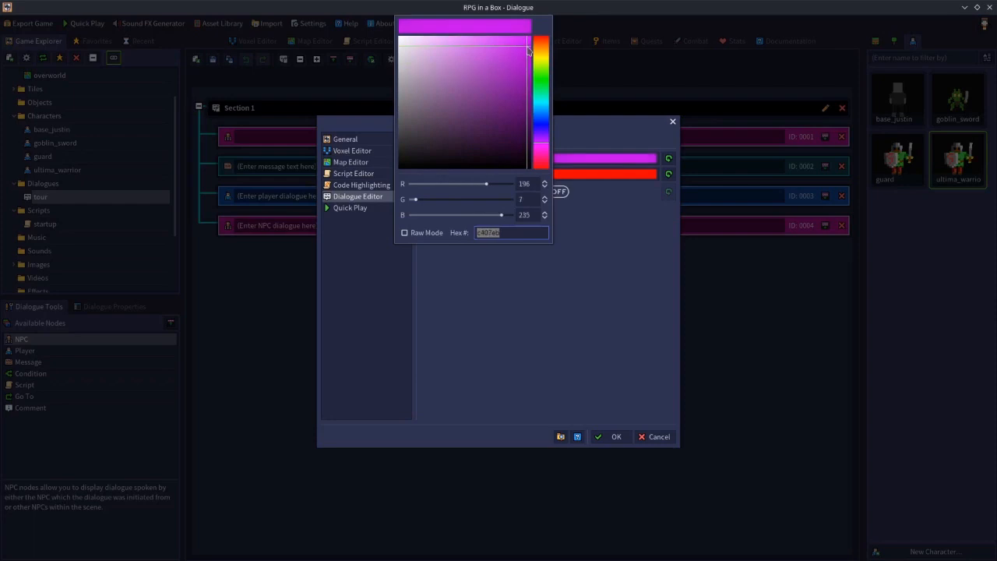
{"action": "left_click", "coordinate": [547, 247]}
{"action": "left_click", "coordinate": [611, 439]}
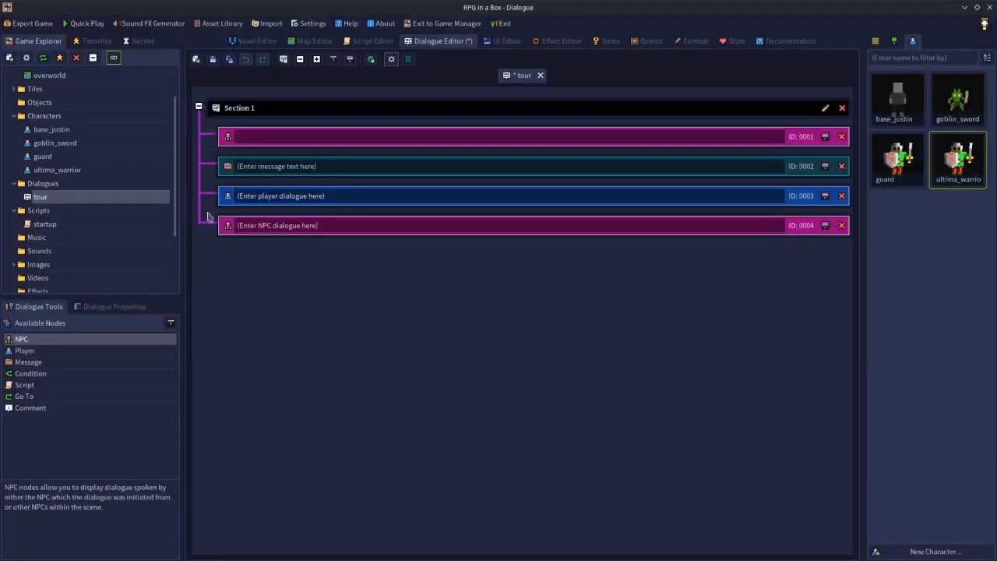
Step: Enable compact mode by default in the Dialogue Editor settings and switch all nodes to full display and back to compact
{"action": "left_click", "coordinate": [393, 59]}
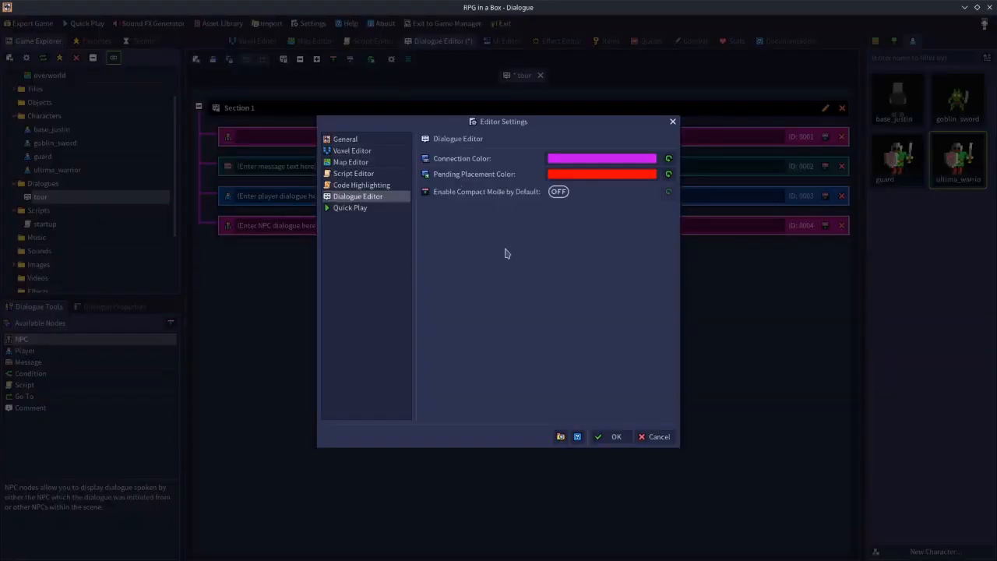
{"action": "left_click", "coordinate": [554, 192]}
{"action": "left_click", "coordinate": [615, 437]}
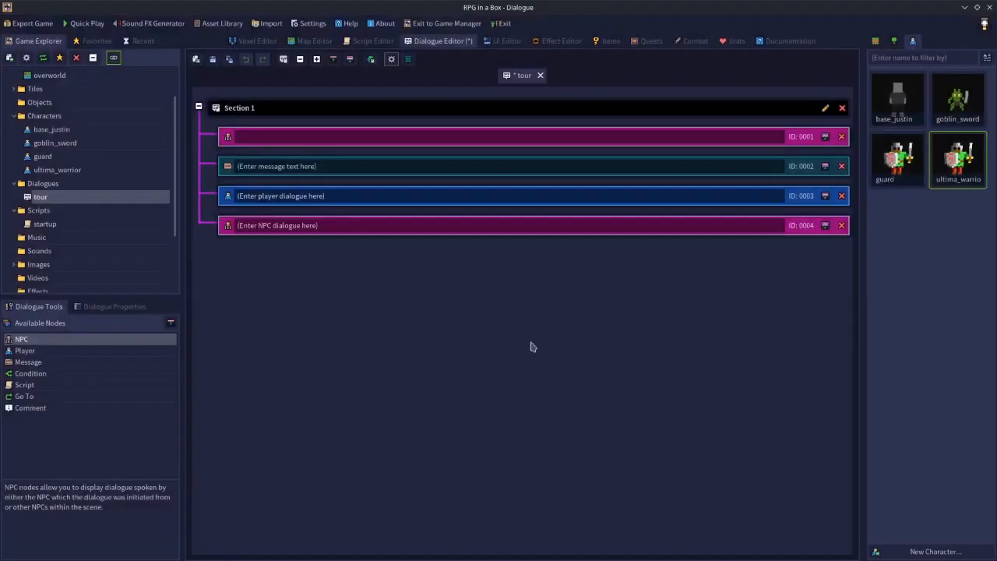
{"action": "left_click", "coordinate": [350, 60]}
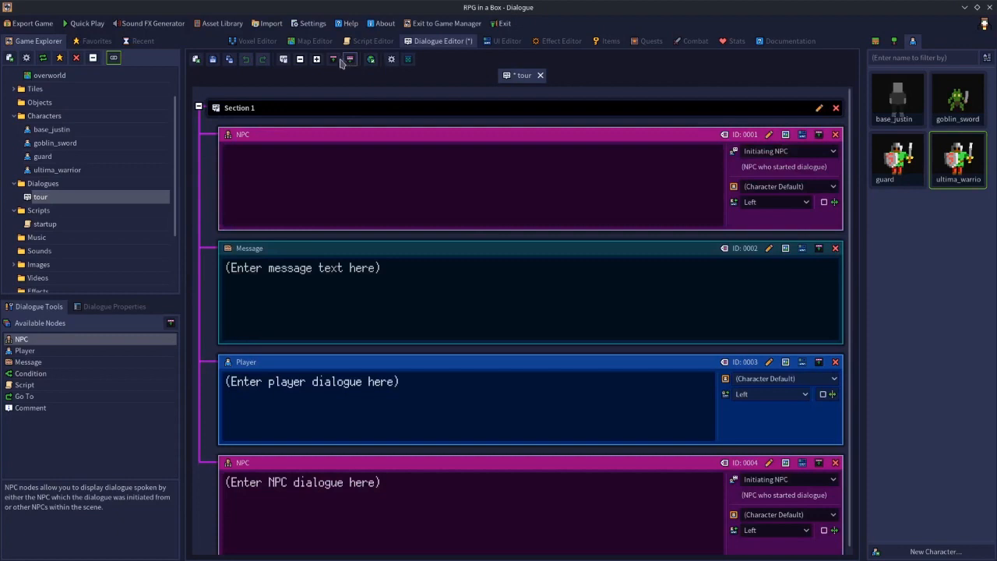
{"action": "left_click", "coordinate": [333, 59]}
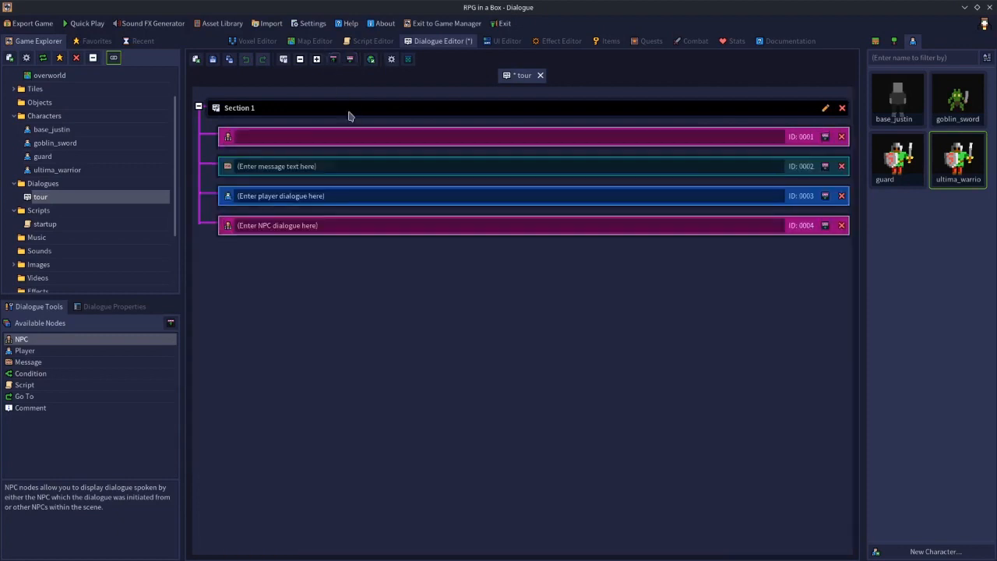
{"action": "left_click", "coordinate": [392, 61]}
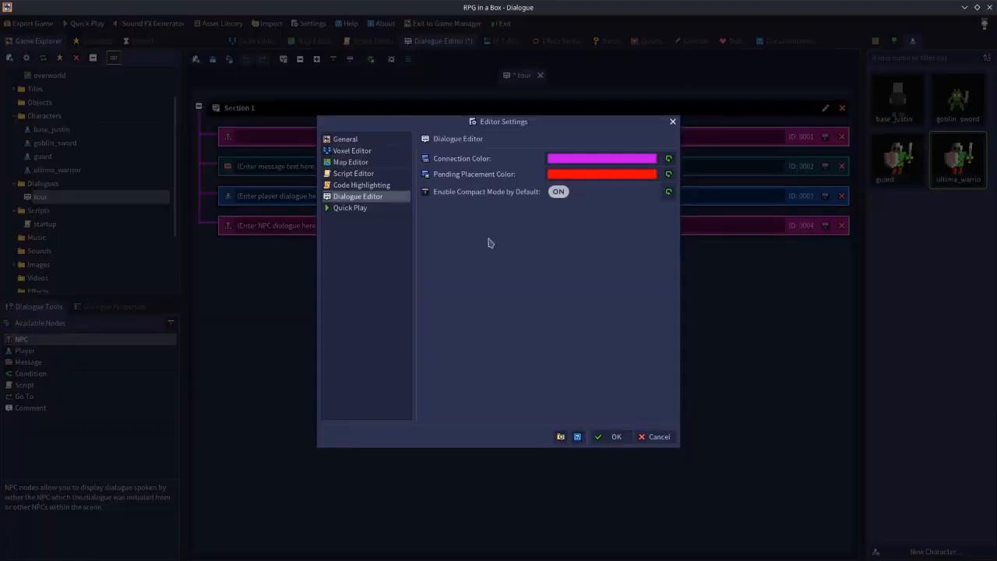
{"action": "left_click", "coordinate": [613, 437]}
Step: Add an NPC node at the end of Section 1, switch it to compact display and save the dialogue
{"action": "left_click_drag", "start_coordinate": [20, 341], "coordinate": [289, 311]}
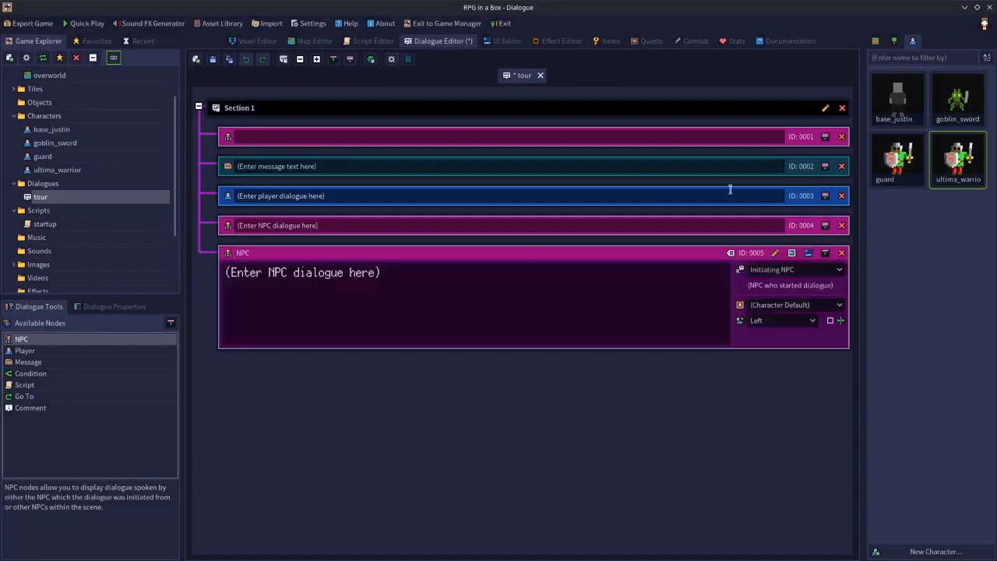
{"action": "left_click", "coordinate": [823, 259]}
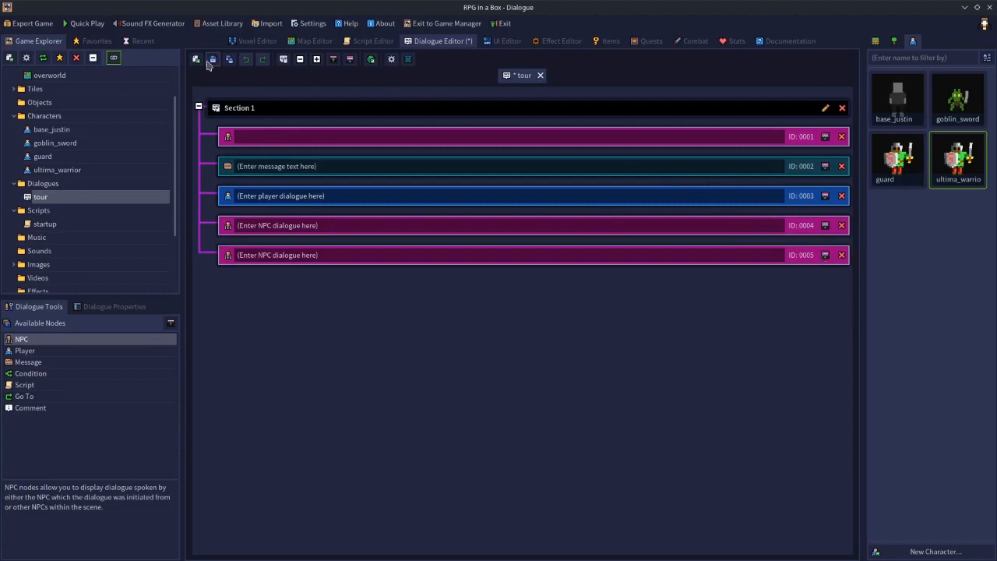
{"action": "left_click", "coordinate": [212, 60]}
Step: Recheck the Dialogue Editor settings, and close and reopen the tour dialogue
{"action": "left_click", "coordinate": [394, 62]}
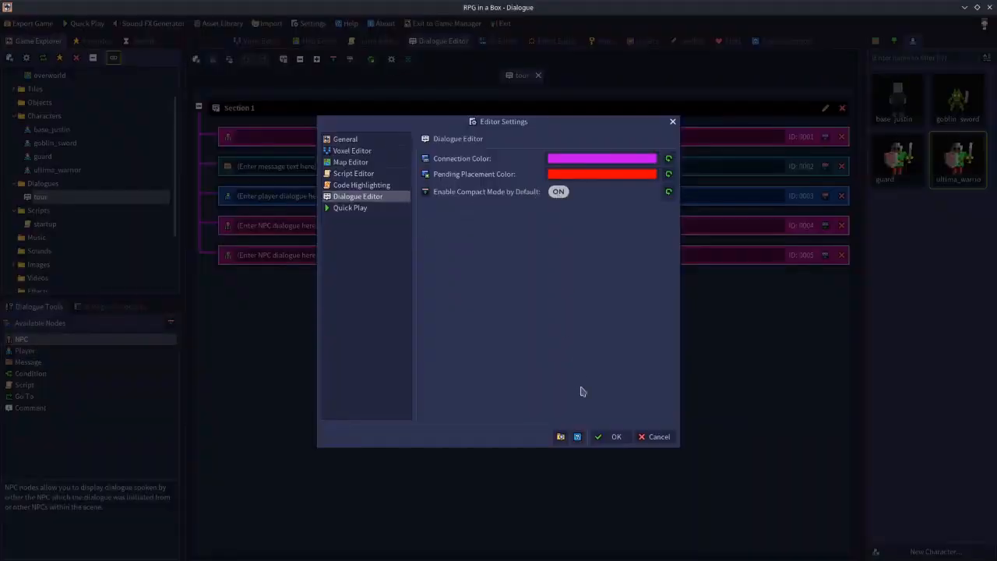
{"action": "left_click", "coordinate": [601, 438]}
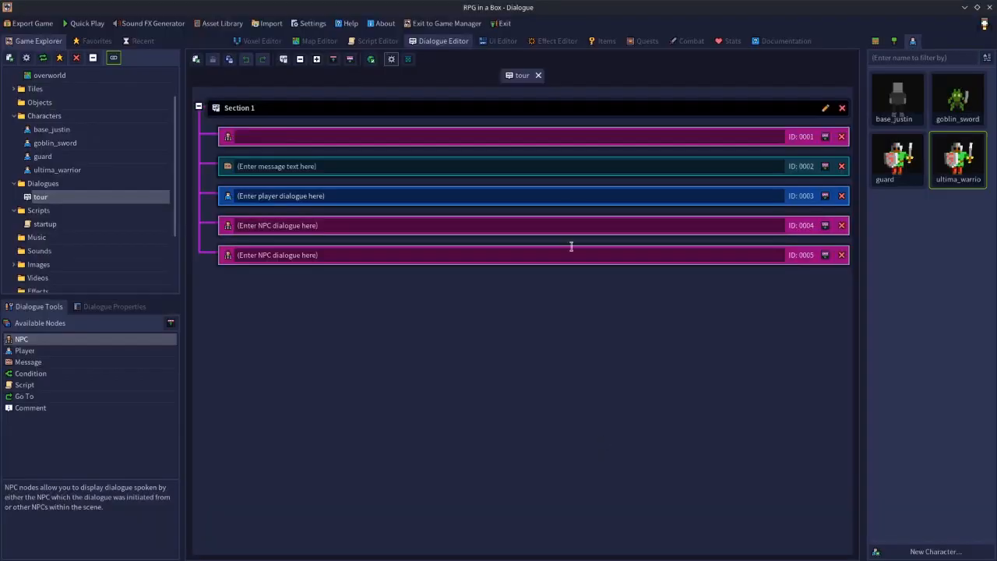
{"action": "left_click", "coordinate": [538, 75]}
{"action": "double_click", "coordinate": [462, 197]}
Step: Disable compact mode by default in the Dialogue Editor settings
{"action": "left_click", "coordinate": [391, 59]}
{"action": "left_click", "coordinate": [558, 192]}
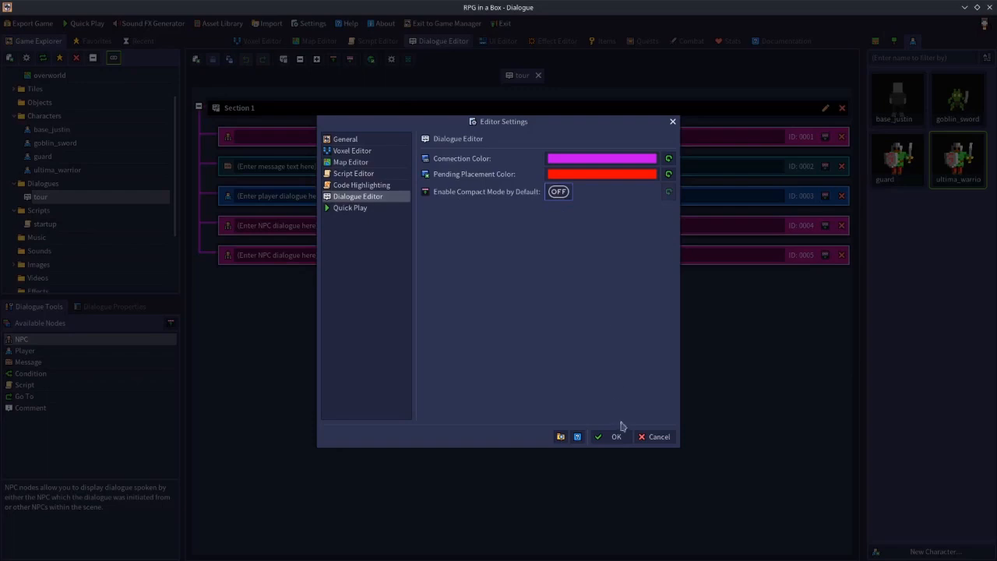
{"action": "left_click", "coordinate": [613, 436]}
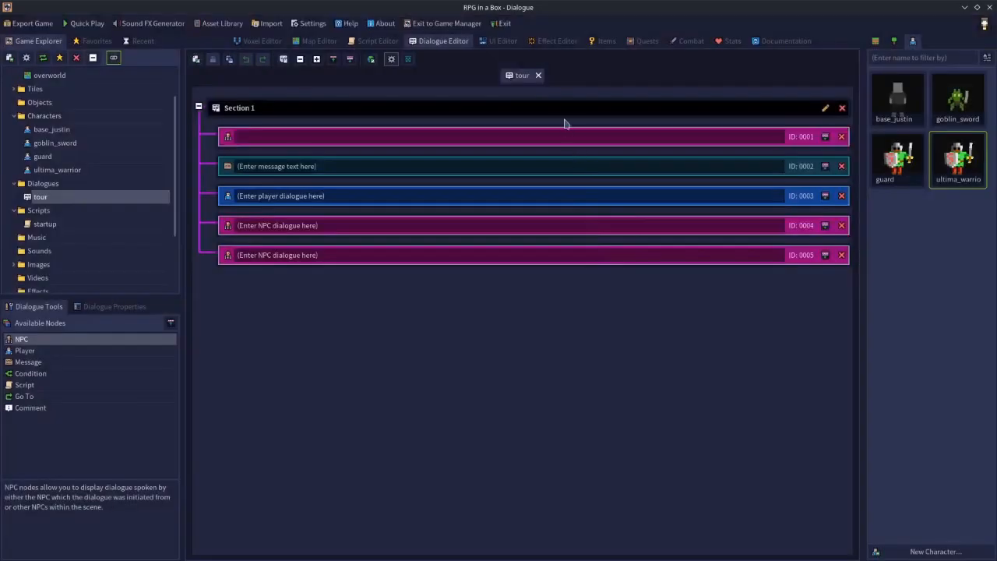
Step: Close and reopen the tour dialogue, and add one more NPC node at the end of Section 1
{"action": "left_click", "coordinate": [537, 75]}
{"action": "double_click", "coordinate": [490, 198]}
{"action": "left_click_drag", "start_coordinate": [32, 342], "coordinate": [329, 370]}
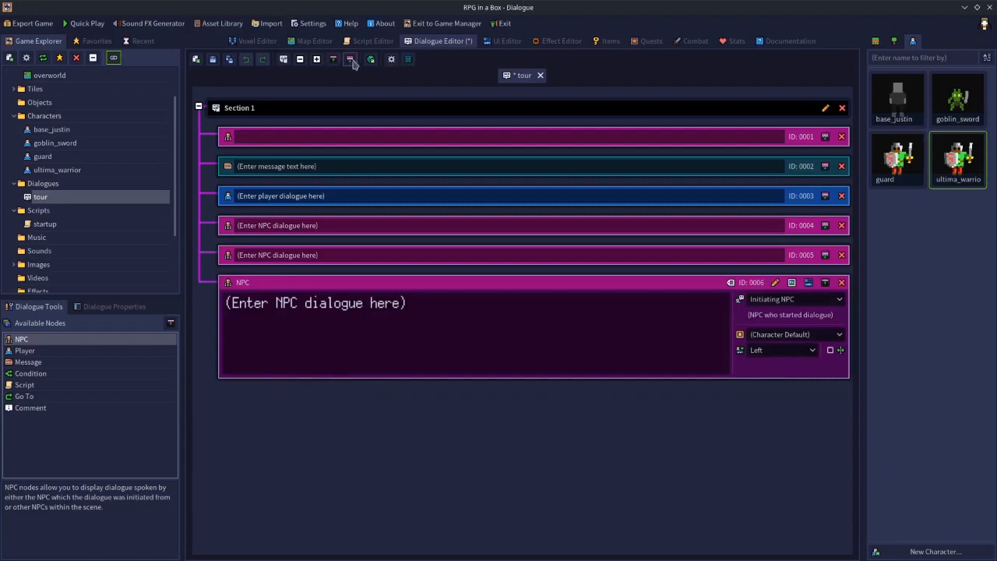
Step: Enable compact mode by default in the Dialogue Editor settings
{"action": "left_click", "coordinate": [391, 60]}
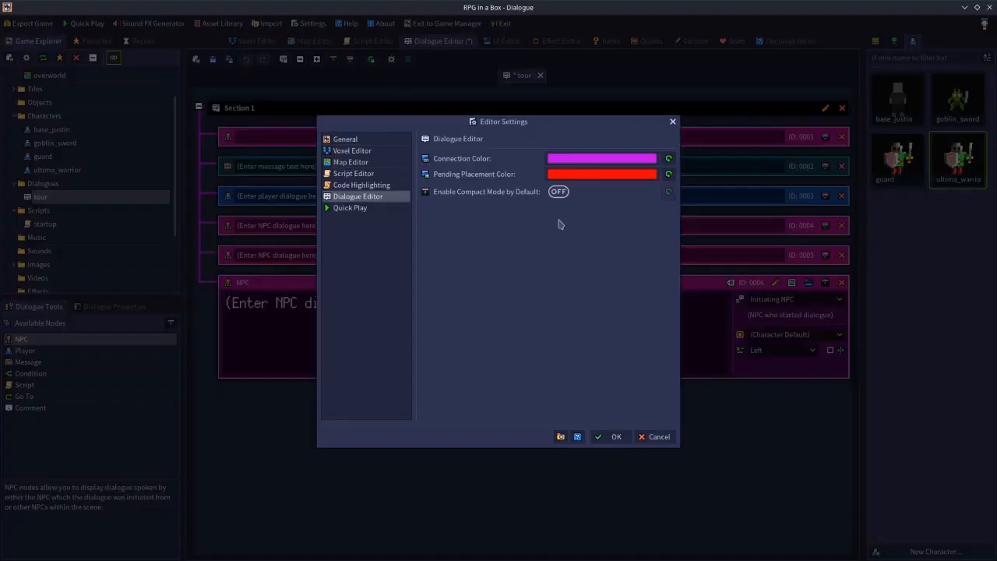
{"action": "left_click", "coordinate": [558, 191]}
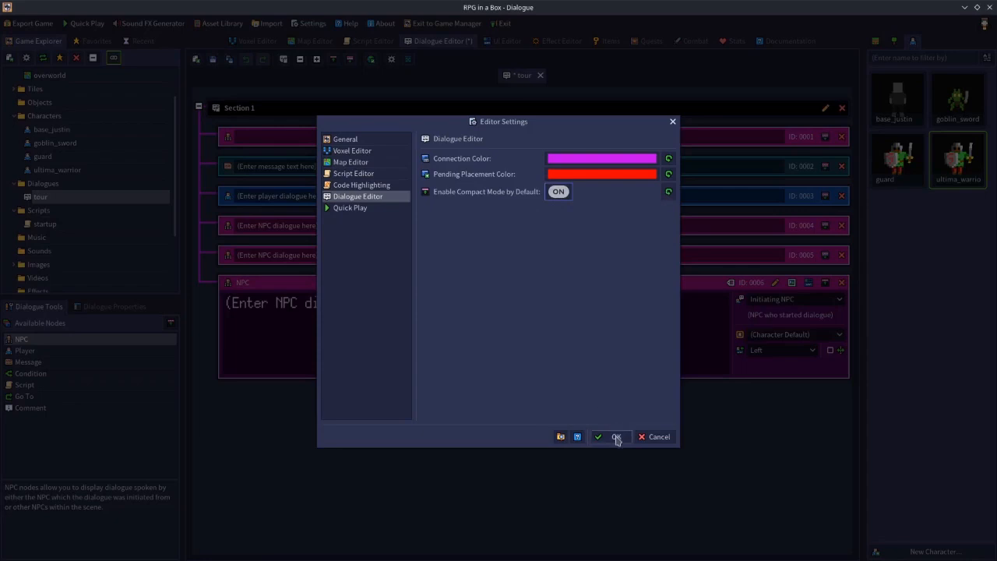
{"action": "left_click", "coordinate": [616, 437]}
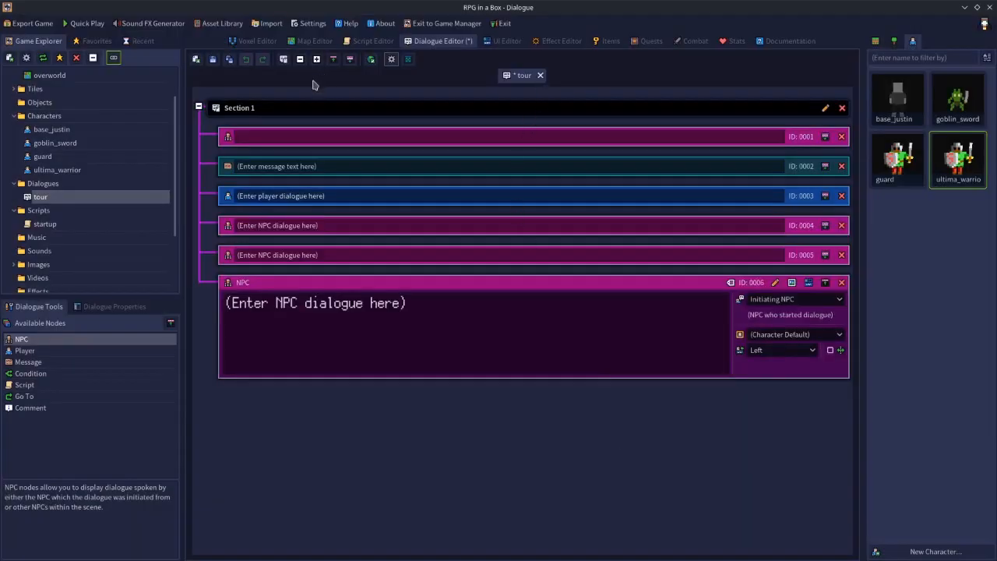
Step: Save the tour dialogue, then close and reopen it
{"action": "left_click", "coordinate": [213, 59]}
{"action": "left_click", "coordinate": [540, 74]}
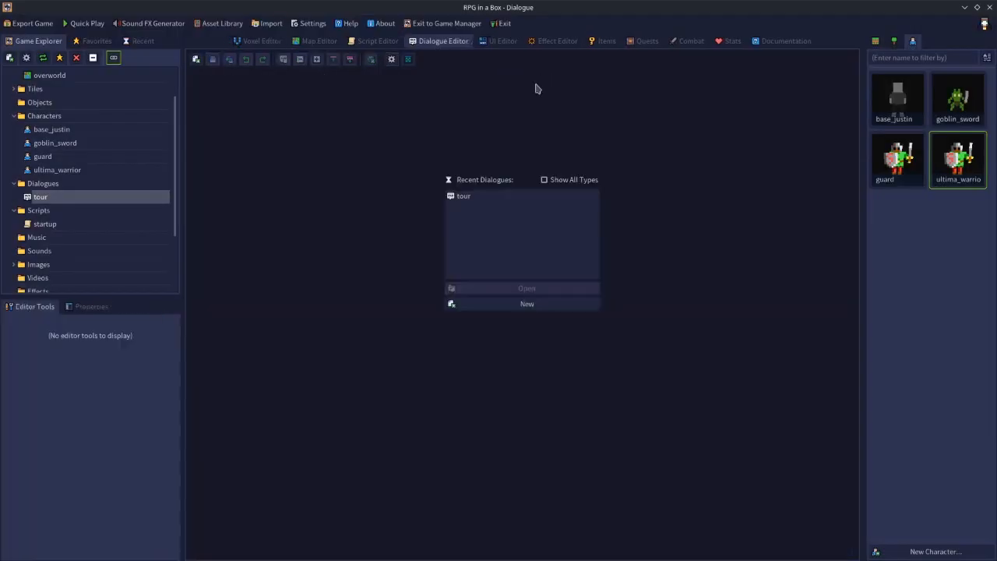
{"action": "double_click", "coordinate": [464, 198]}
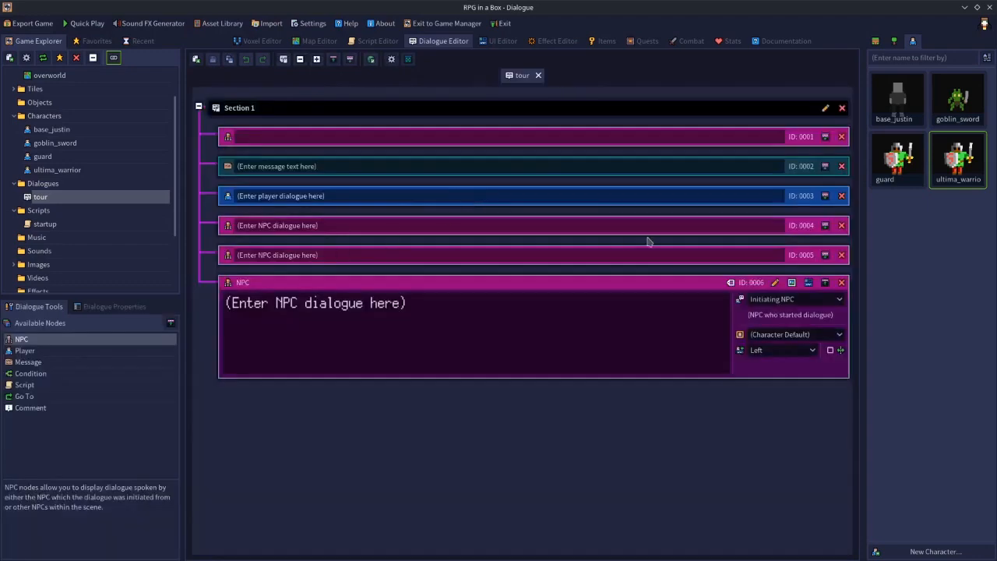
Step: Replace the last NPC node of Section 1 with a new NPC node and switch it to compact display
{"action": "left_click", "coordinate": [841, 282]}
{"action": "left_click", "coordinate": [483, 302]}
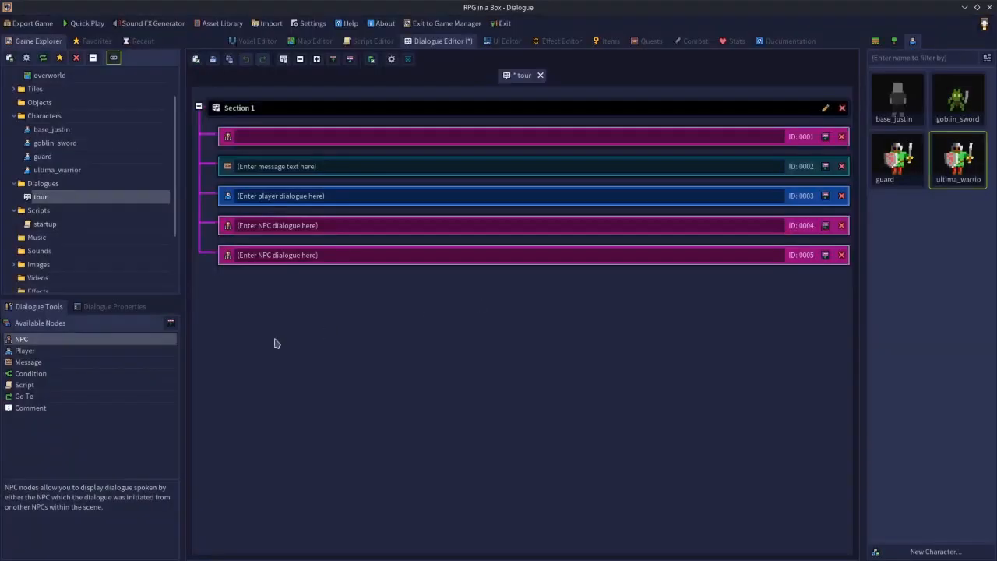
{"action": "left_click_drag", "start_coordinate": [32, 340], "coordinate": [315, 315]}
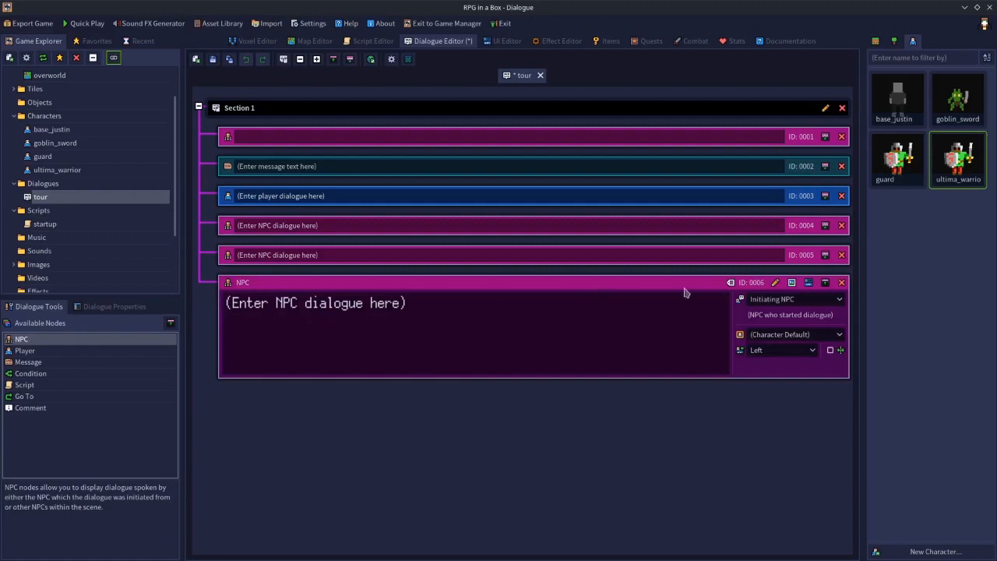
{"action": "left_click", "coordinate": [825, 284]}
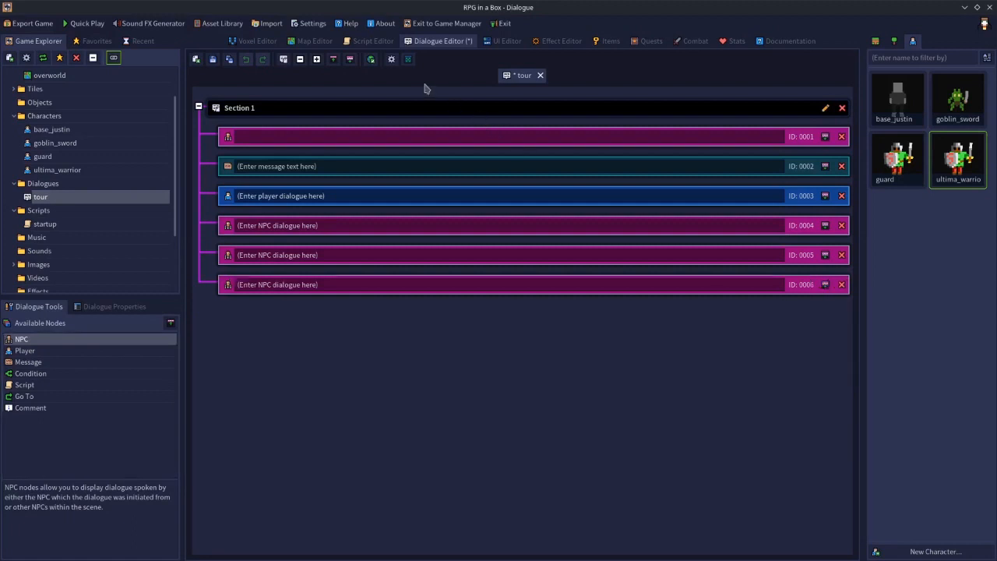
Step: Turn compact mode by default back off in the Dialogue Editor settings
{"action": "left_click", "coordinate": [391, 58]}
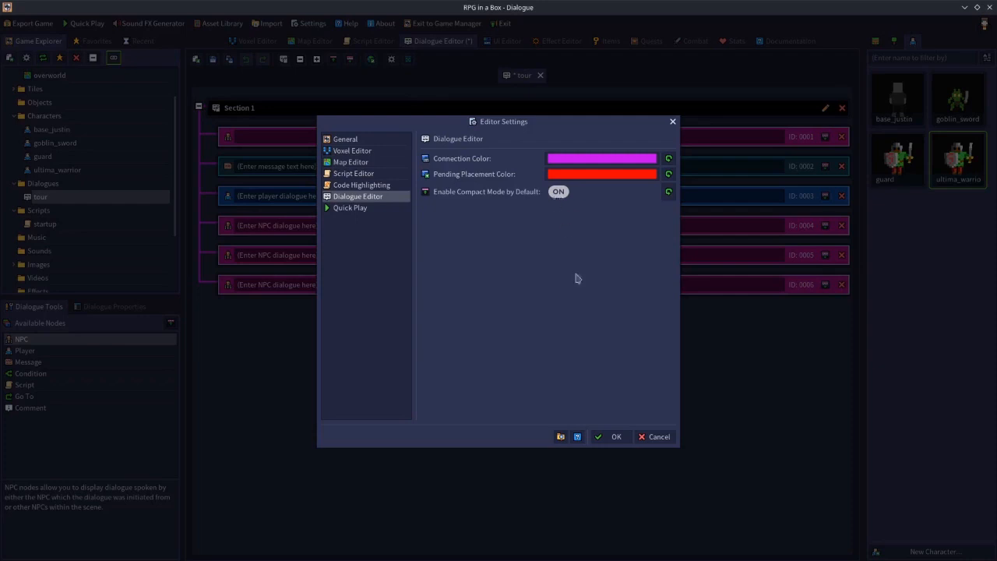
{"action": "left_click", "coordinate": [556, 193]}
{"action": "left_click", "coordinate": [611, 437]}
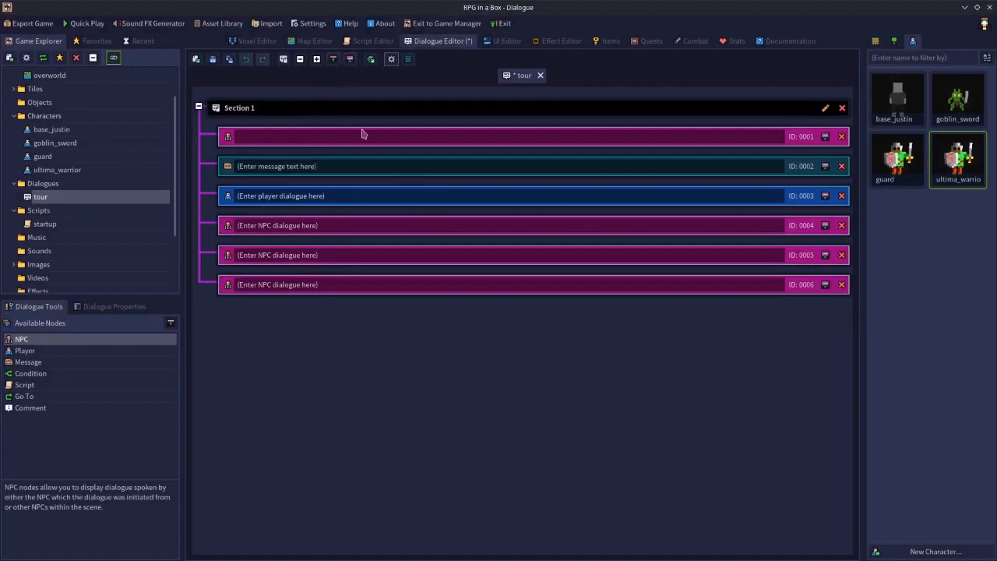
Step: Add an NPC node at the end of Section 1, then expand all nodes and return them all to compact display
{"action": "left_click_drag", "start_coordinate": [31, 343], "coordinate": [315, 352]}
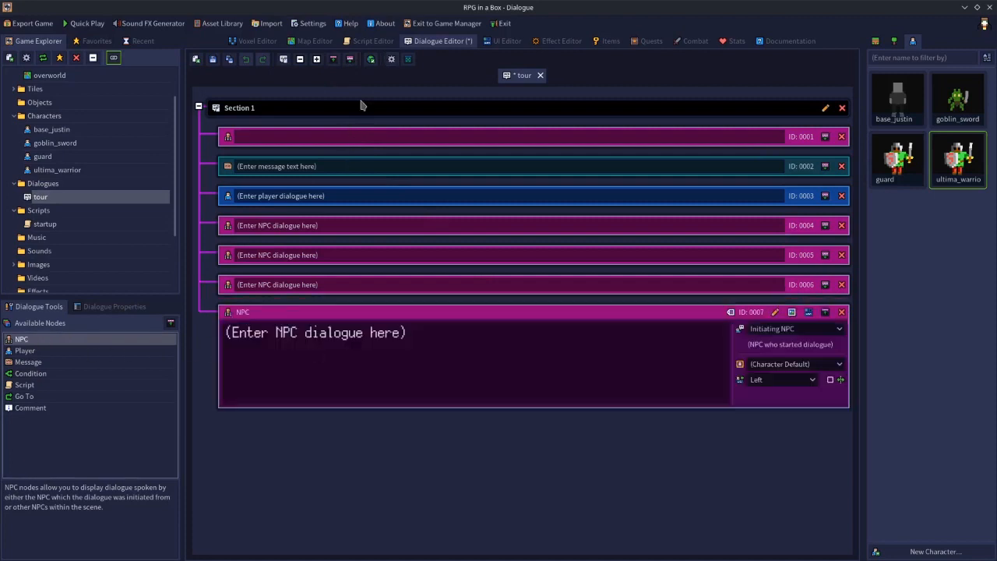
{"action": "left_click", "coordinate": [350, 59]}
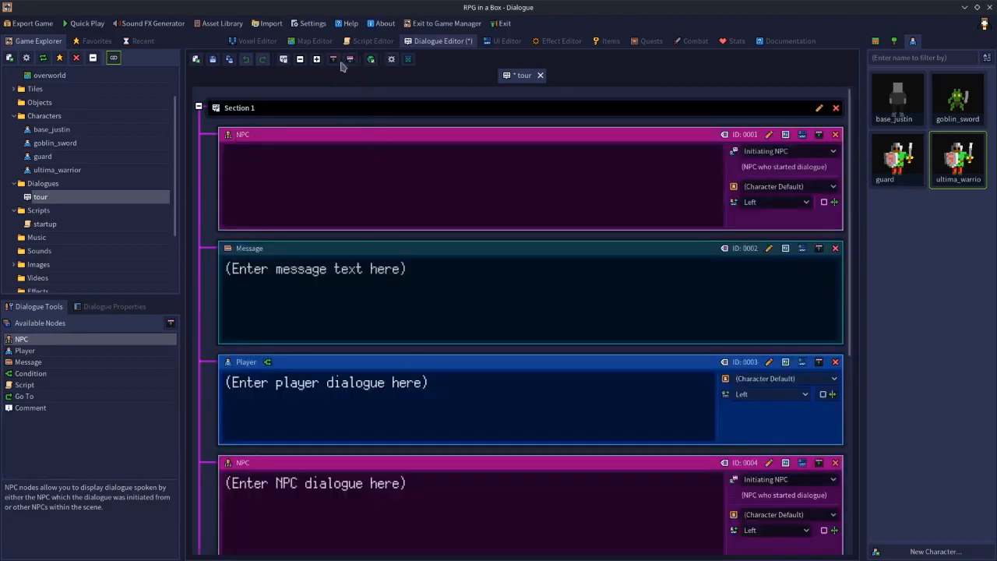
{"action": "left_click", "coordinate": [334, 60]}
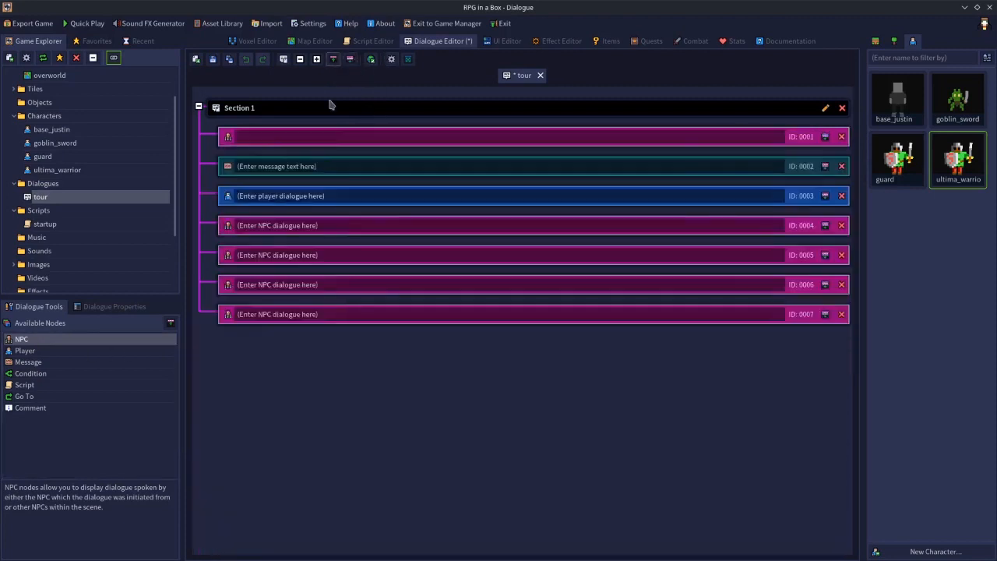
Step: Delete the last NPC node, add a fresh one at the end of Section 1 and switch all nodes to compact display
{"action": "left_click", "coordinate": [842, 314]}
{"action": "left_click", "coordinate": [468, 303]}
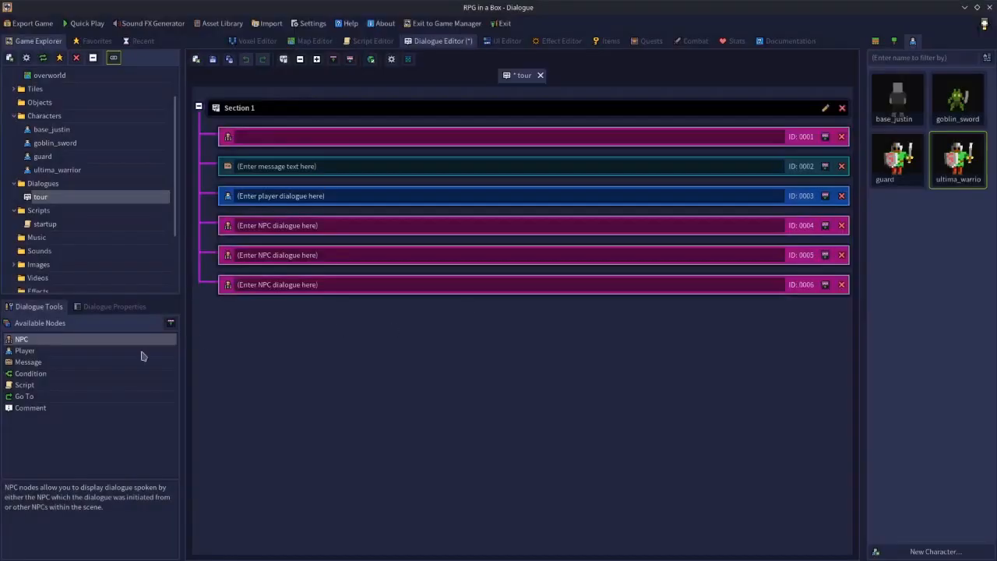
{"action": "left_click_drag", "start_coordinate": [29, 344], "coordinate": [331, 343]}
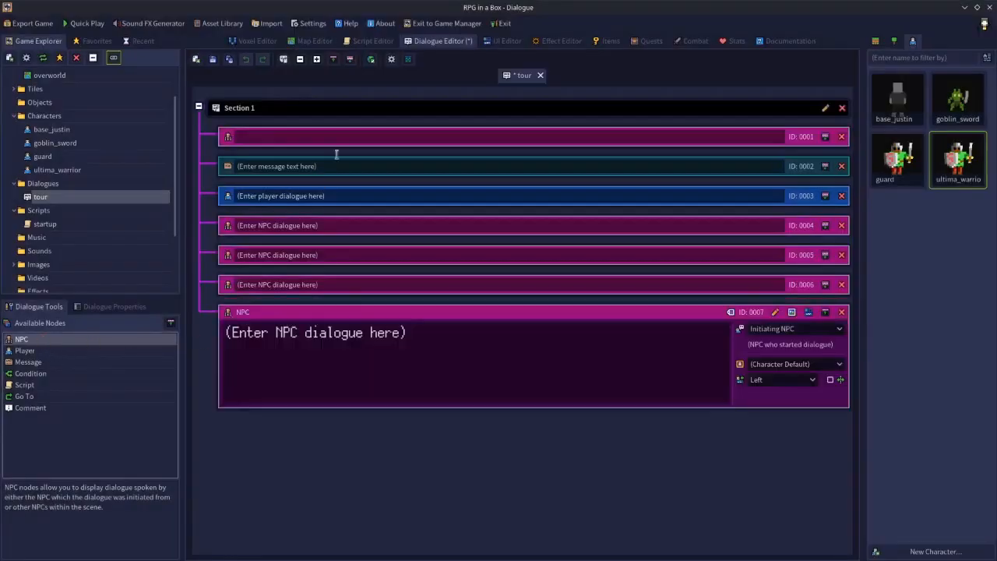
{"action": "left_click", "coordinate": [334, 59]}
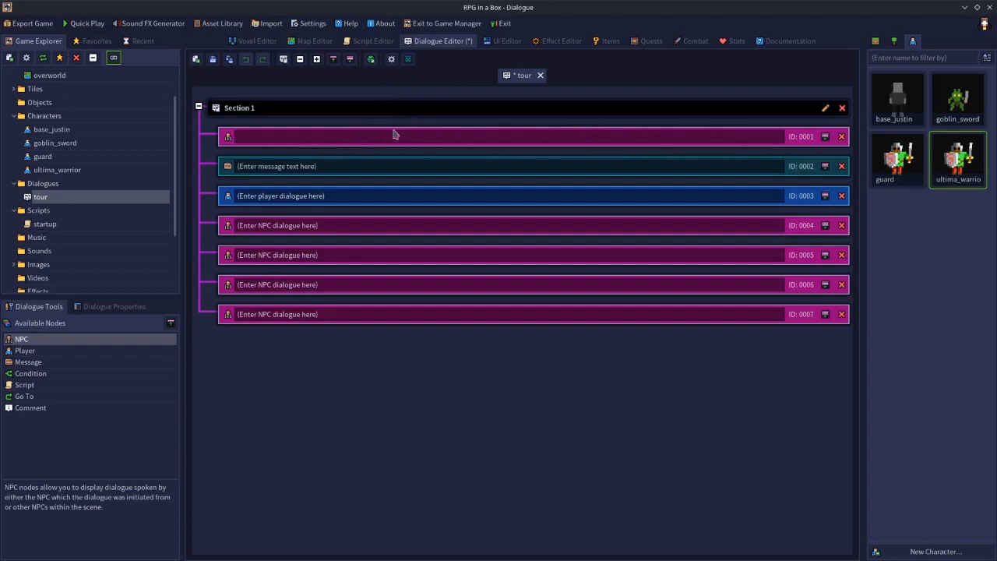
Step: Expand the first NPC node in Section 1 and change its ID to greet
{"action": "left_click", "coordinate": [827, 138]}
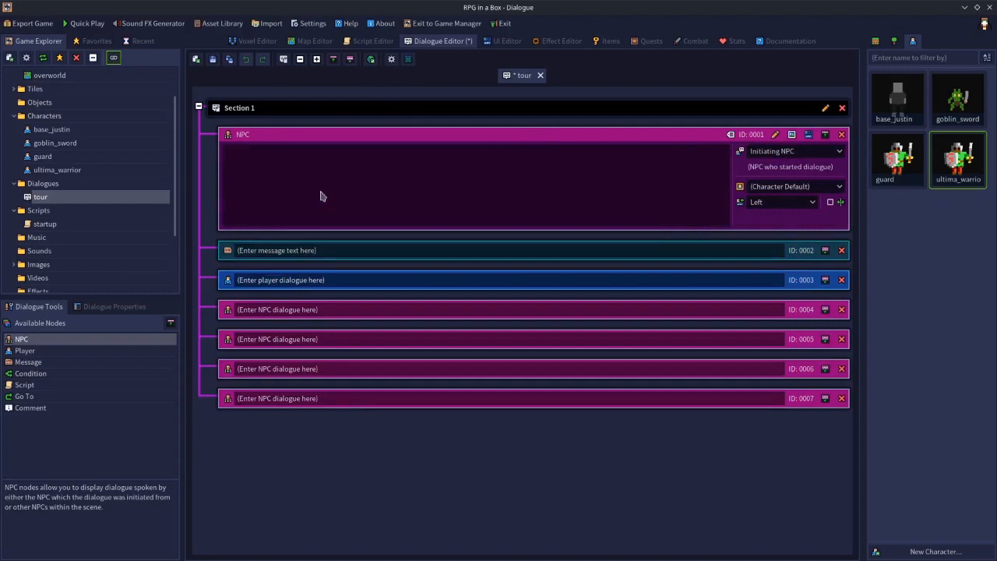
{"action": "left_click", "coordinate": [480, 175]}
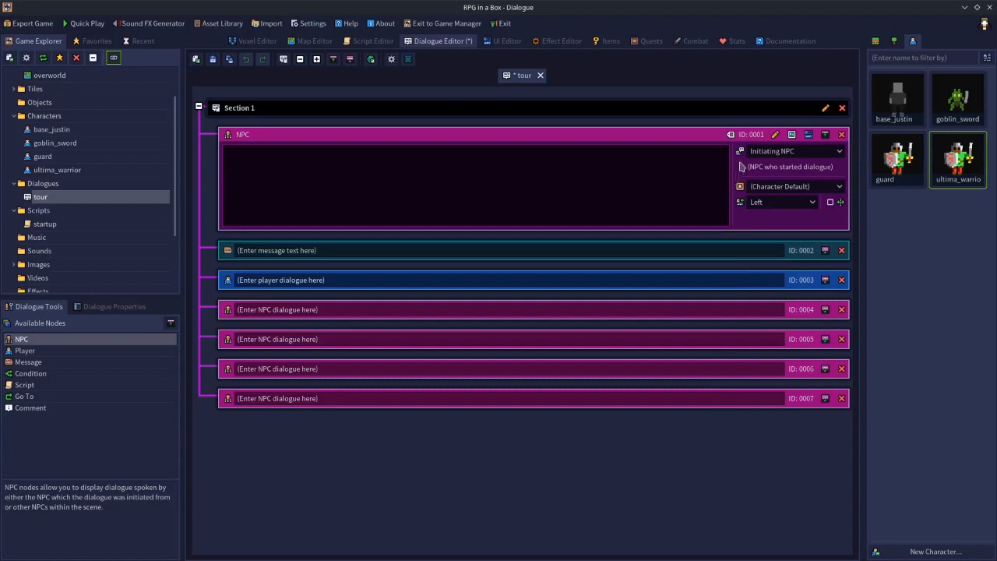
{"action": "left_click", "coordinate": [774, 135]}
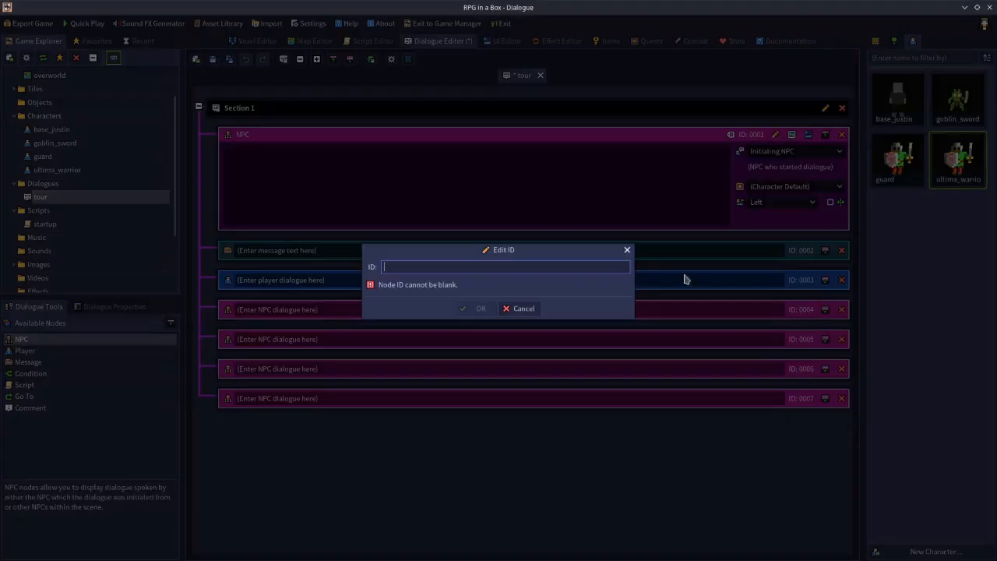
{"action": "type", "text": "greet"}
{"action": "key", "text": "Return"}
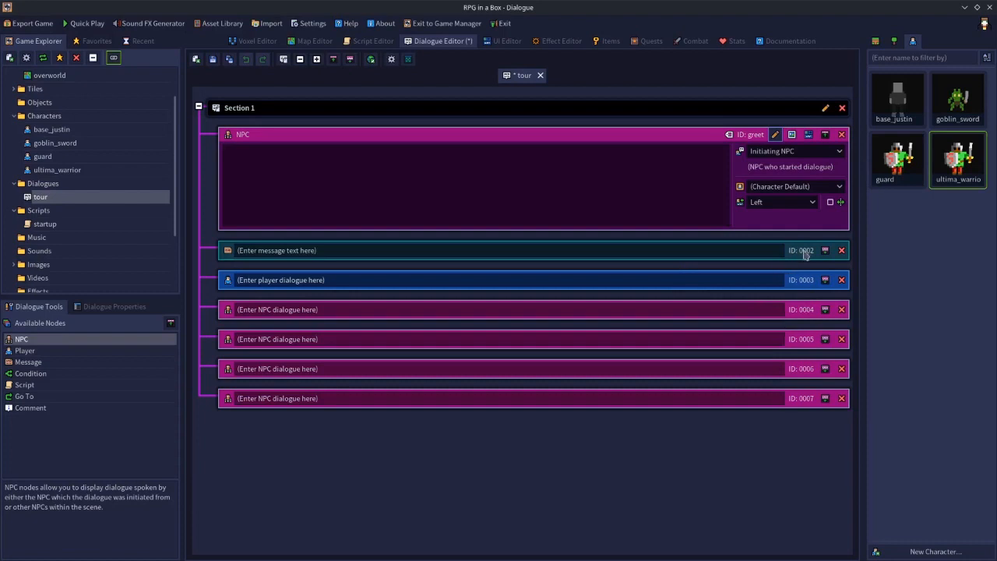
Step: Change the first NPC node's ID to 00001, then correct it to 0001
{"action": "left_click", "coordinate": [777, 135]}
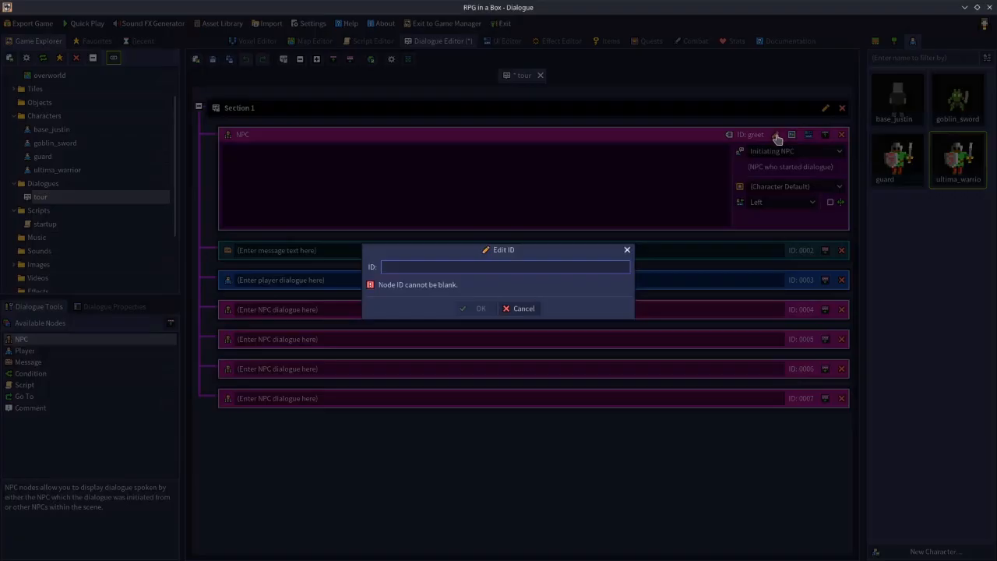
{"action": "type", "text": "00001"}
{"action": "key", "text": "Return"}
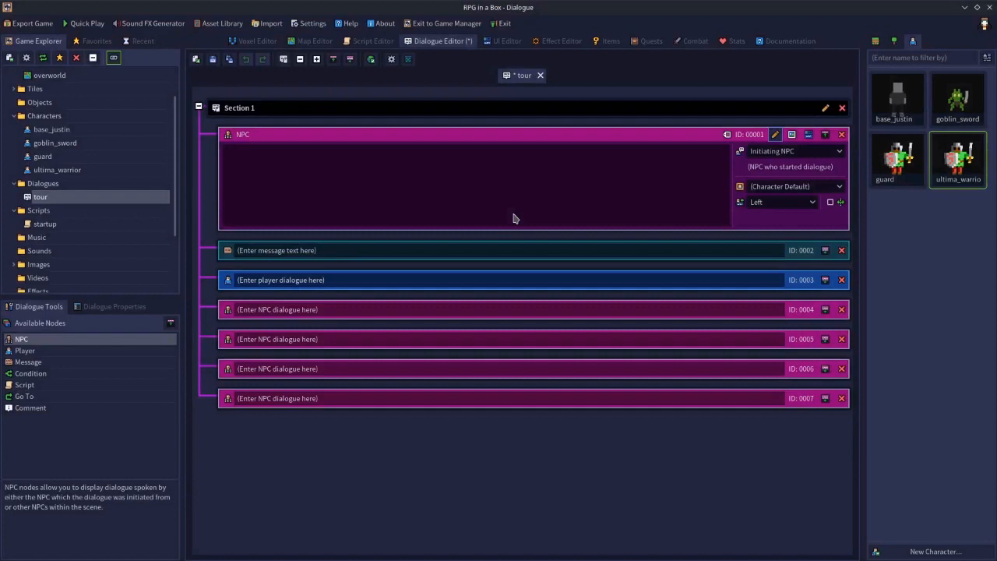
{"action": "left_click", "coordinate": [777, 135]}
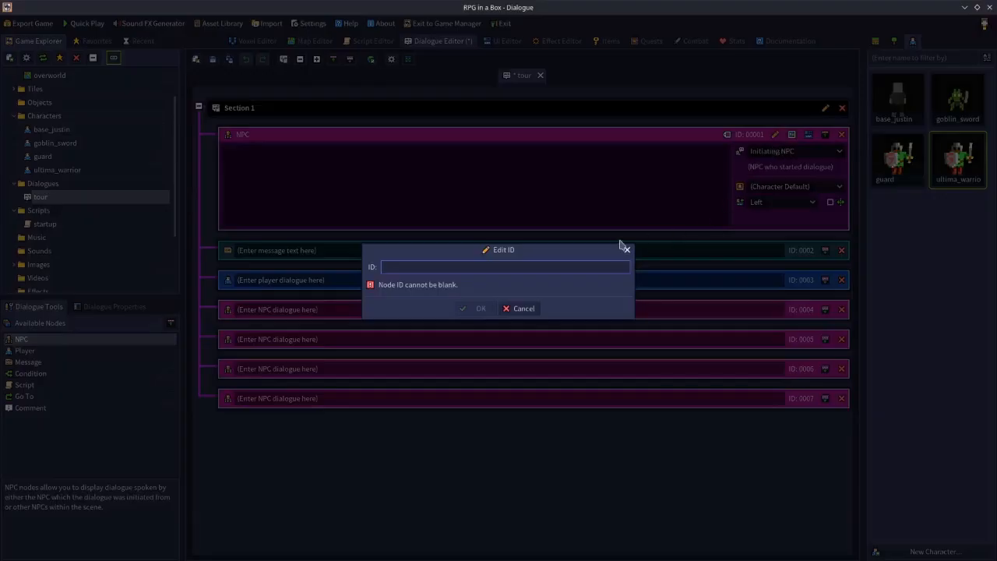
{"action": "type", "text": "0001"}
{"action": "key", "text": "Return"}
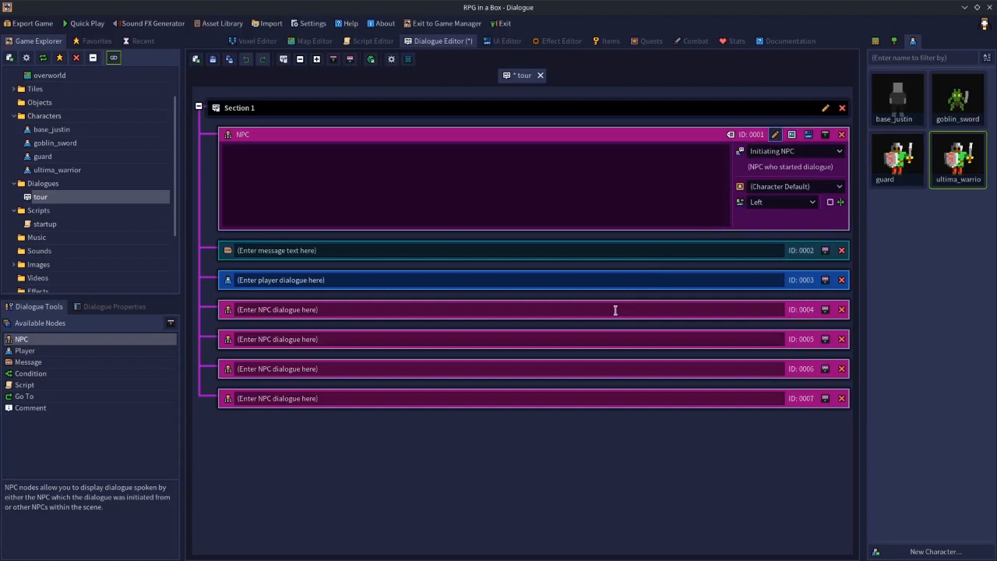
Step: Change the first NPC node's ID to choice1 and set it back to 0001
{"action": "left_click", "coordinate": [774, 135]}
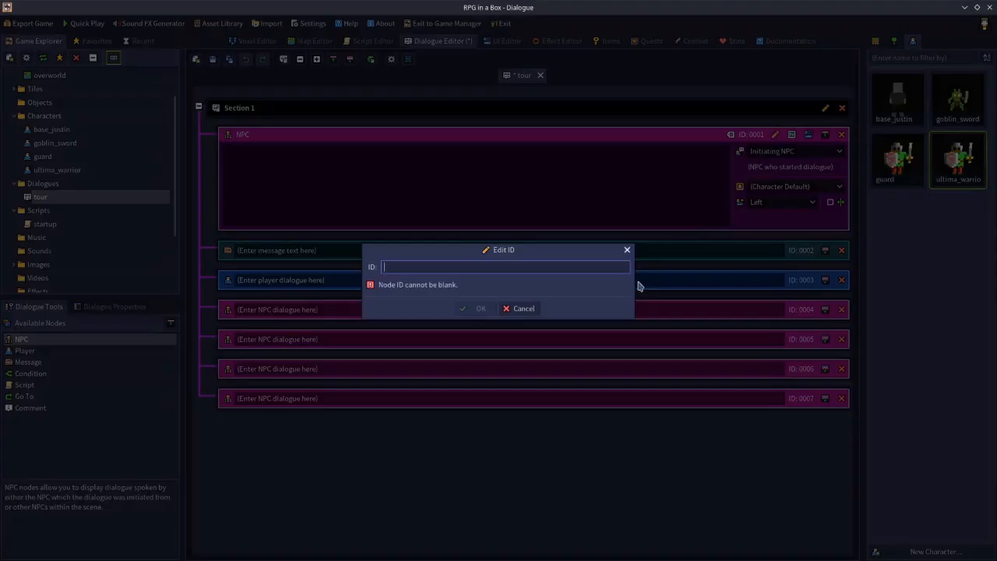
{"action": "type", "text": "choice1"}
{"action": "key", "text": "Return"}
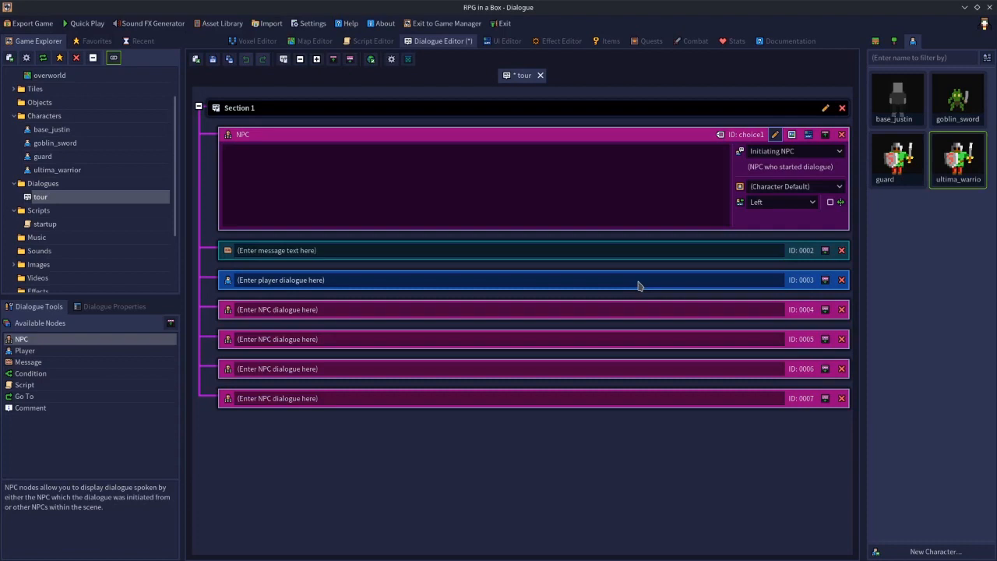
{"action": "left_click", "coordinate": [773, 135]}
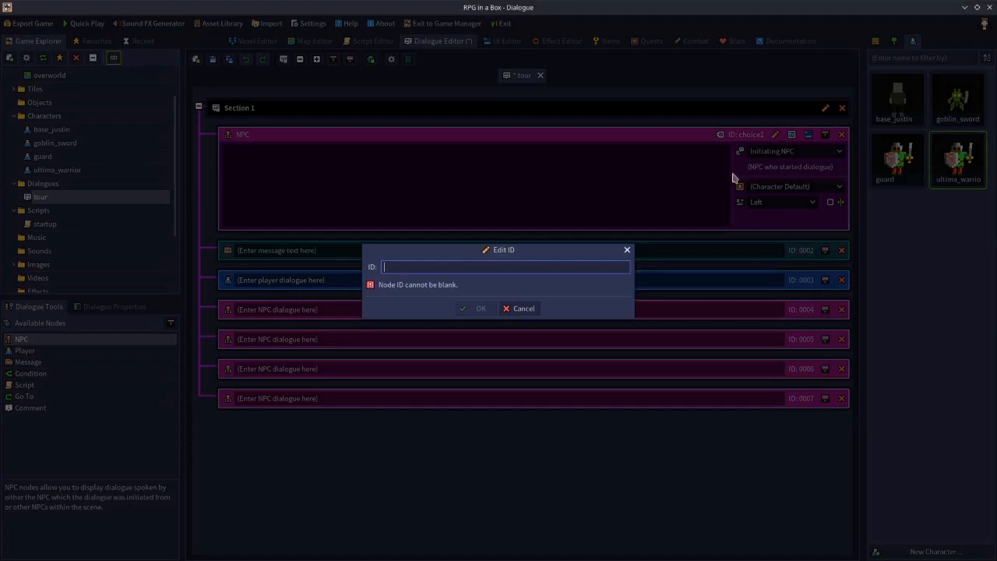
{"action": "type", "text": "t"}
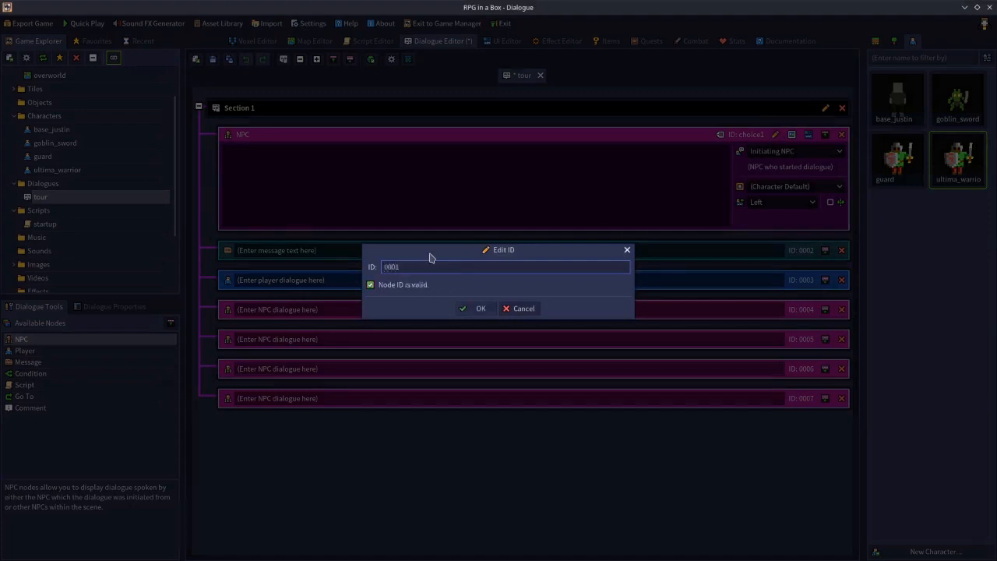
{"action": "key", "text": "Return"}
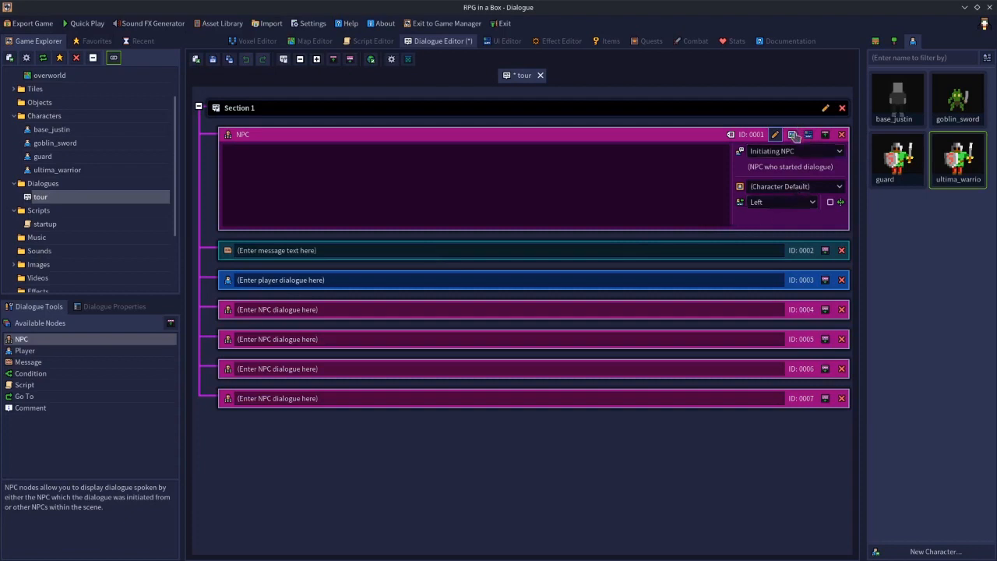
Step: Preview helmet.png as the first NPC node's background image with the Scale stretch mode, without applying it
{"action": "left_click", "coordinate": [792, 136]}
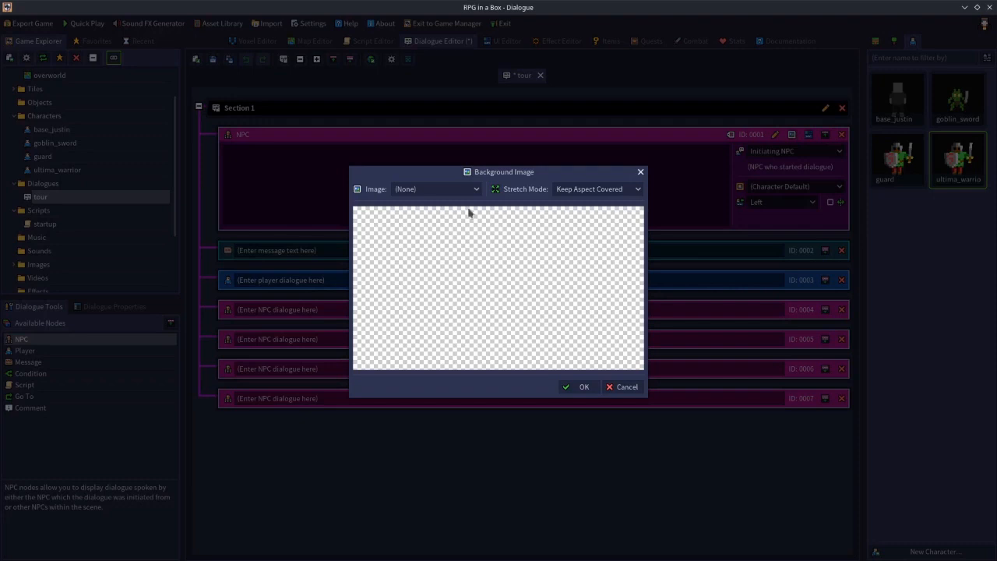
{"action": "left_click", "coordinate": [440, 189]}
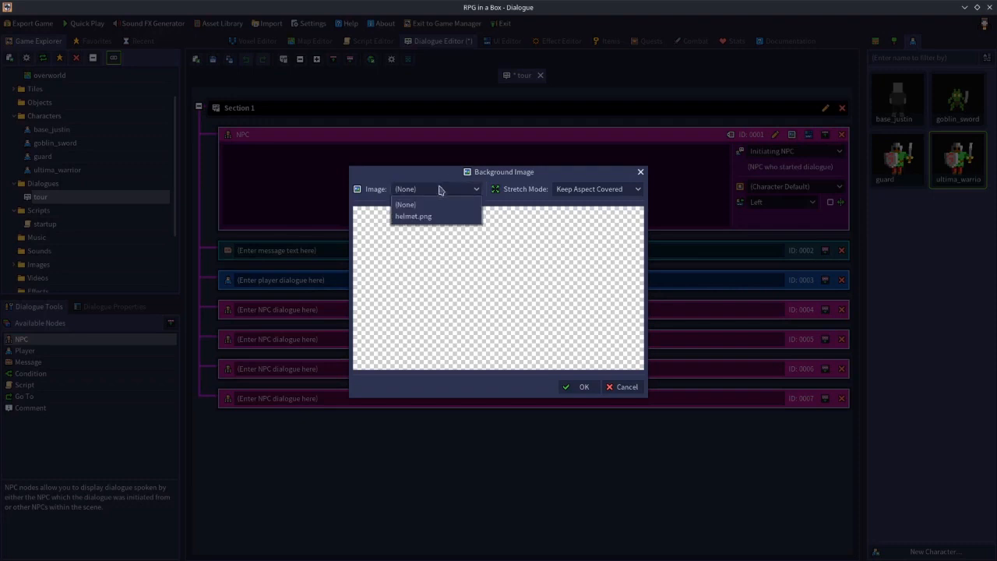
{"action": "left_click", "coordinate": [419, 222]}
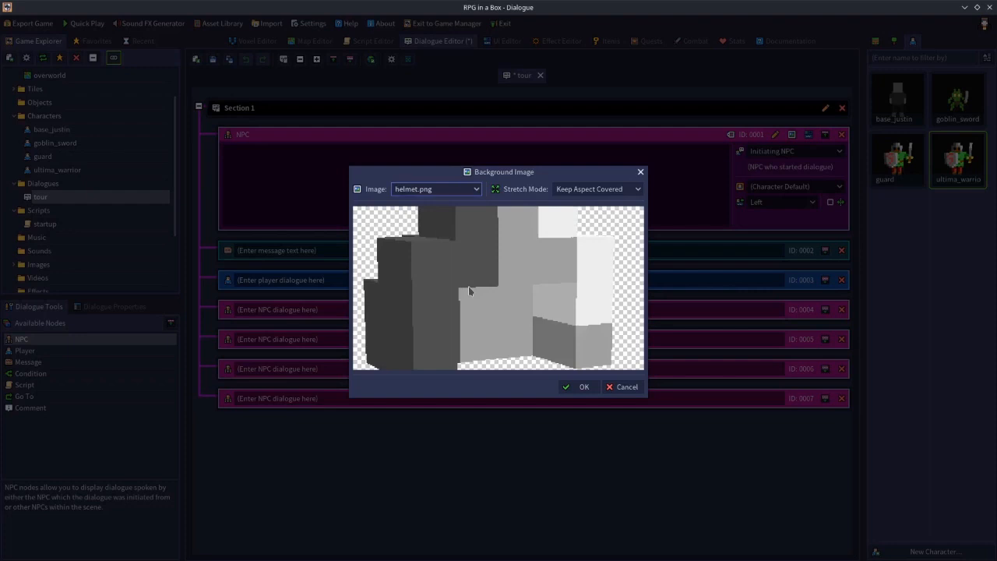
{"action": "left_click", "coordinate": [441, 195]}
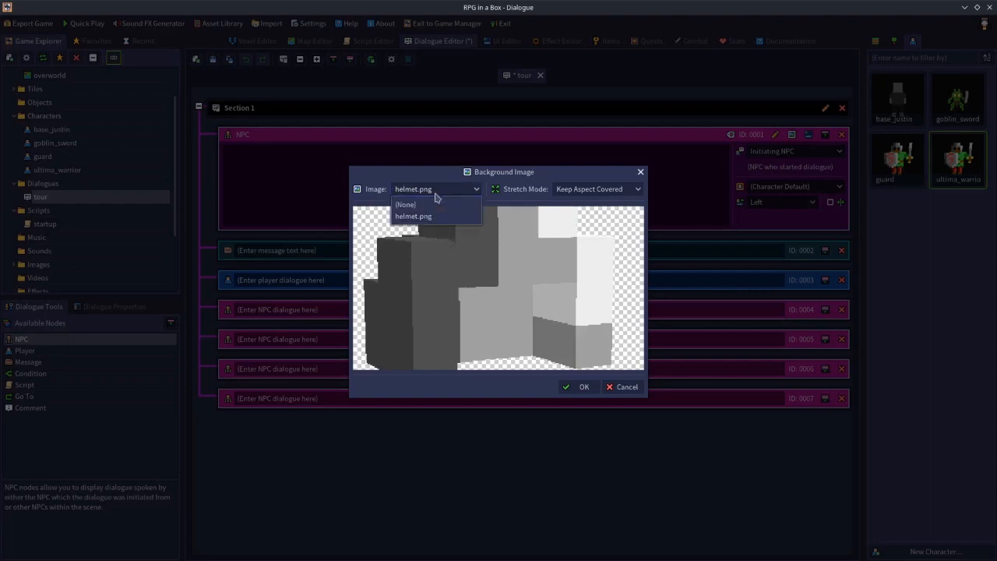
{"action": "left_click", "coordinate": [438, 205]}
{"action": "left_click", "coordinate": [430, 195]}
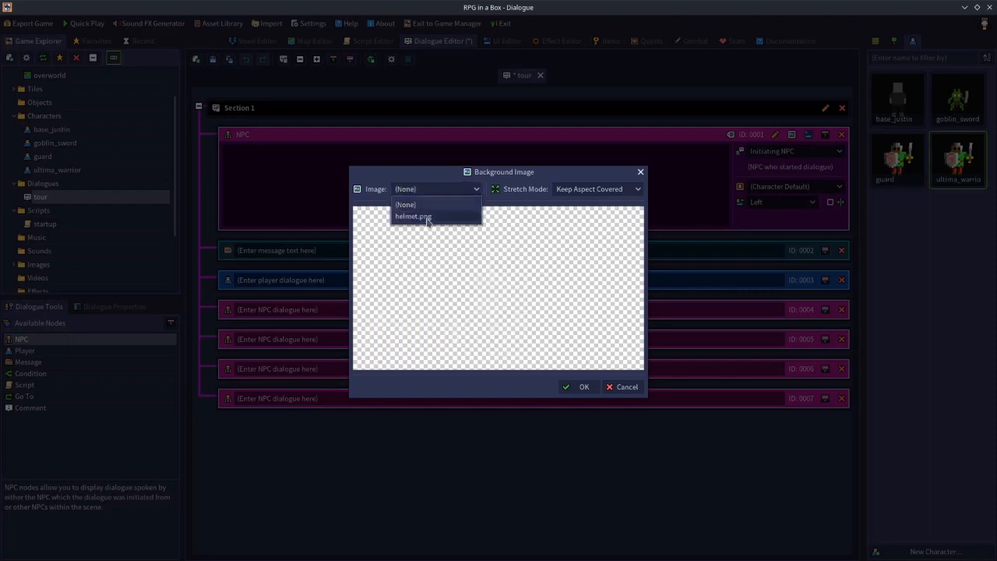
{"action": "left_click", "coordinate": [427, 216]}
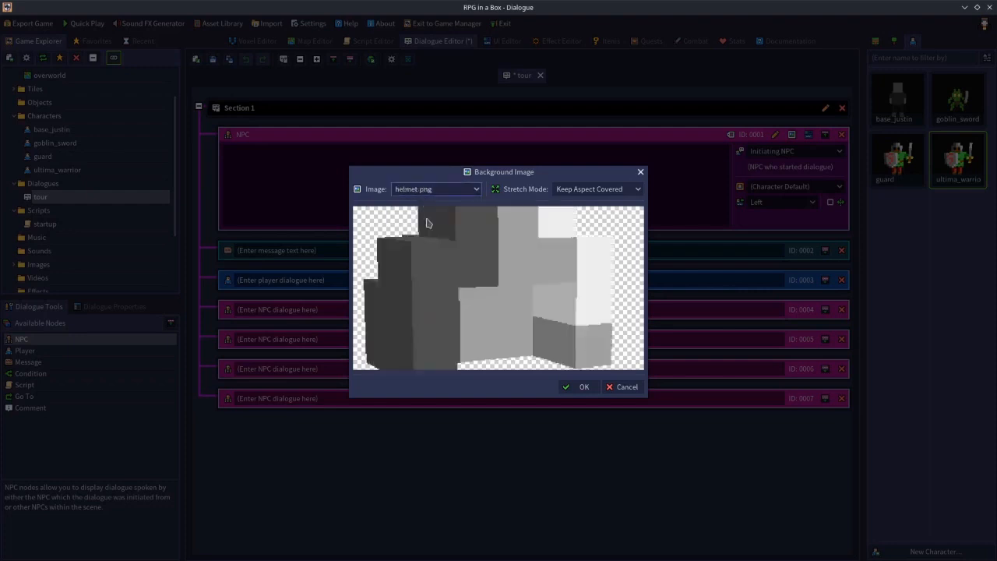
{"action": "left_click", "coordinate": [588, 192]}
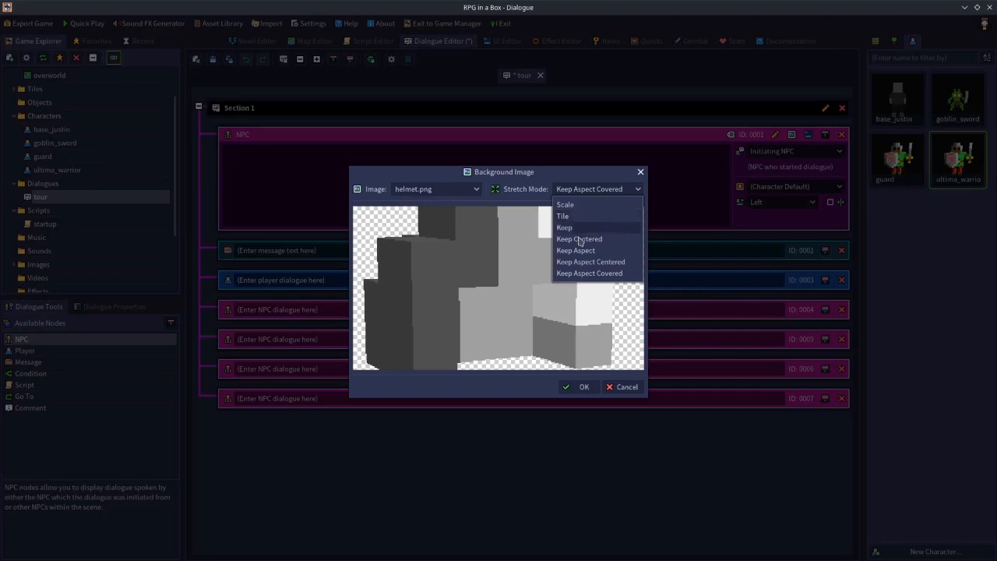
{"action": "left_click", "coordinate": [575, 205]}
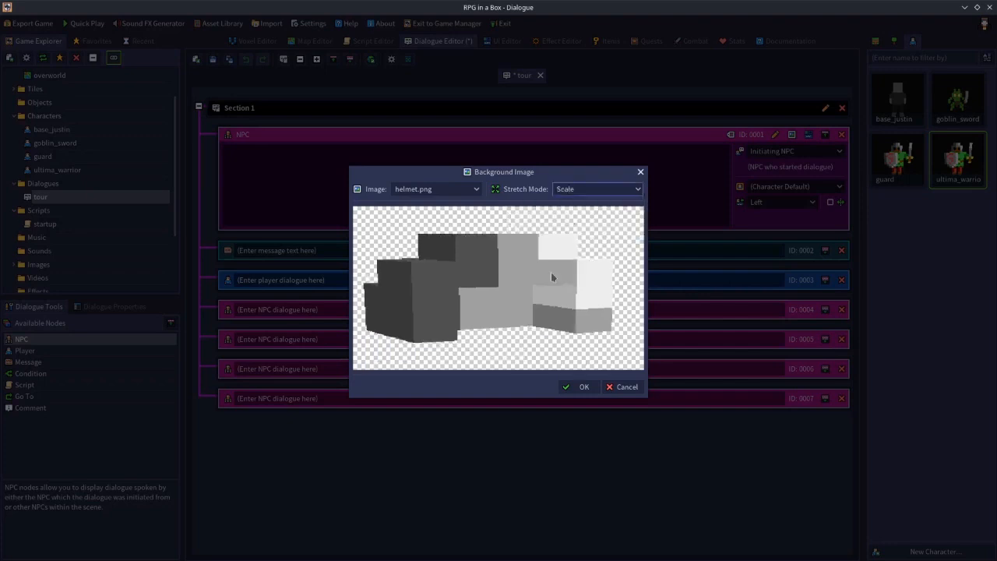
{"action": "left_click", "coordinate": [630, 388]}
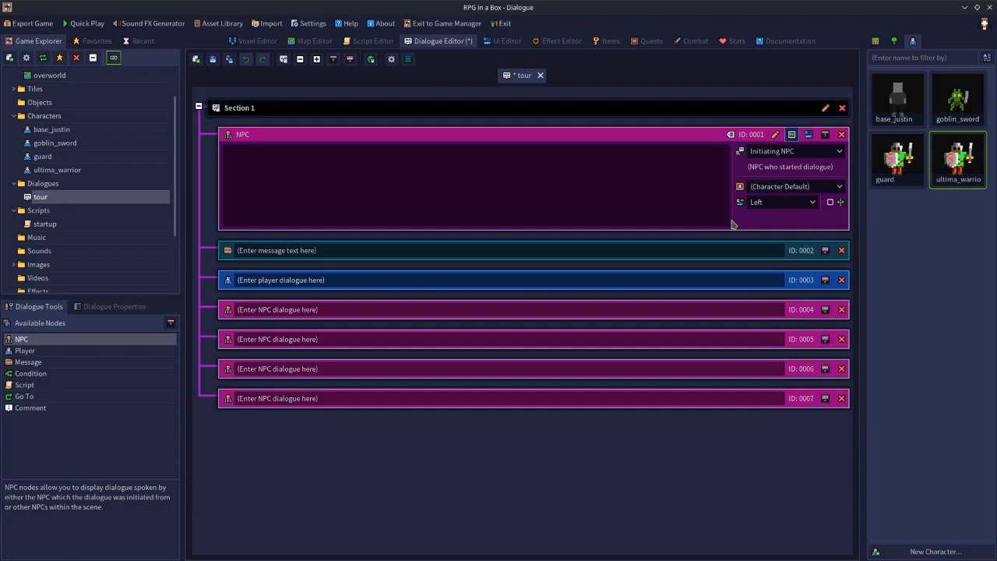
{"action": "left_click", "coordinate": [790, 134]}
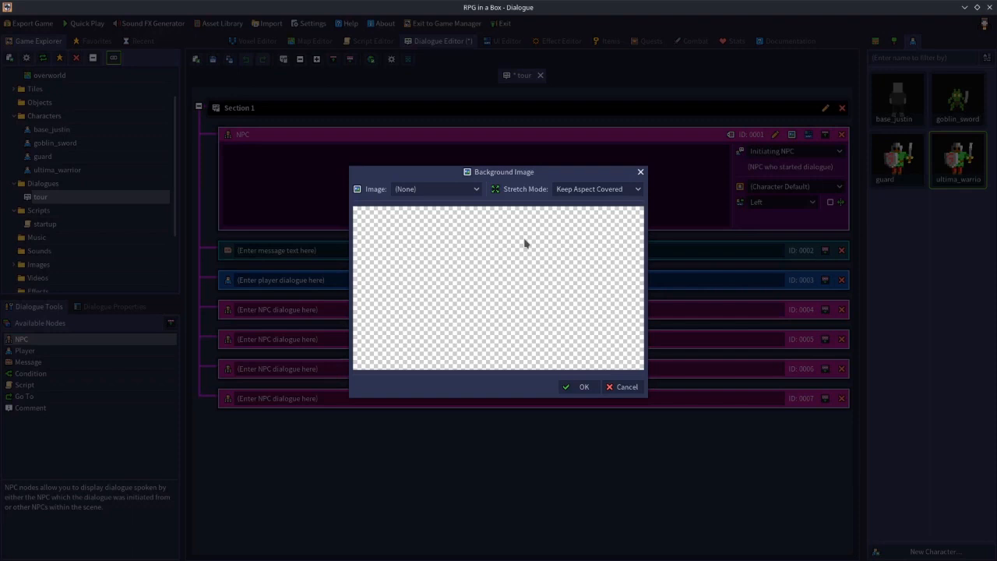
{"action": "left_click", "coordinate": [622, 386]}
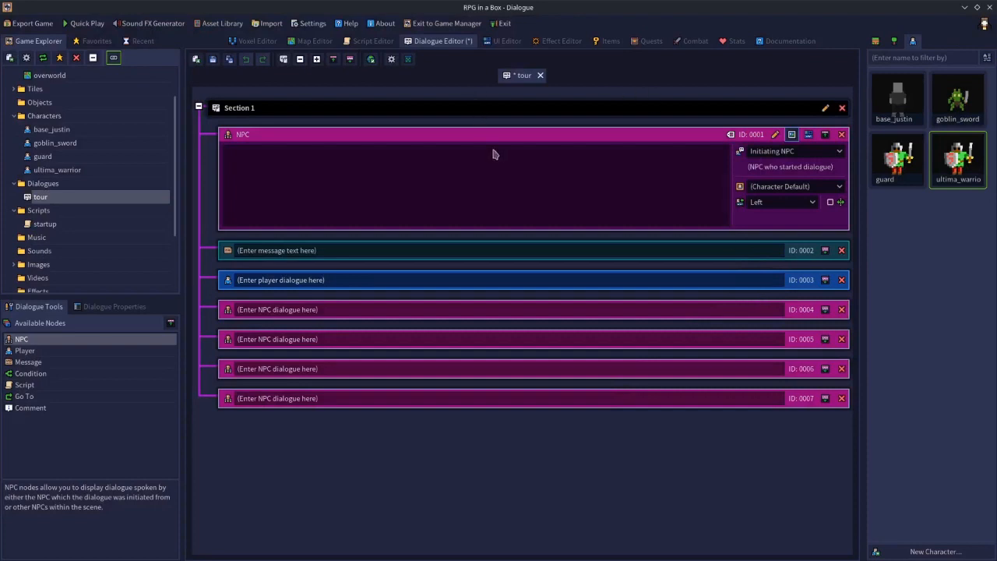
Step: Expand the Player node to view its header options and return it to compact display
{"action": "left_click", "coordinate": [381, 277]}
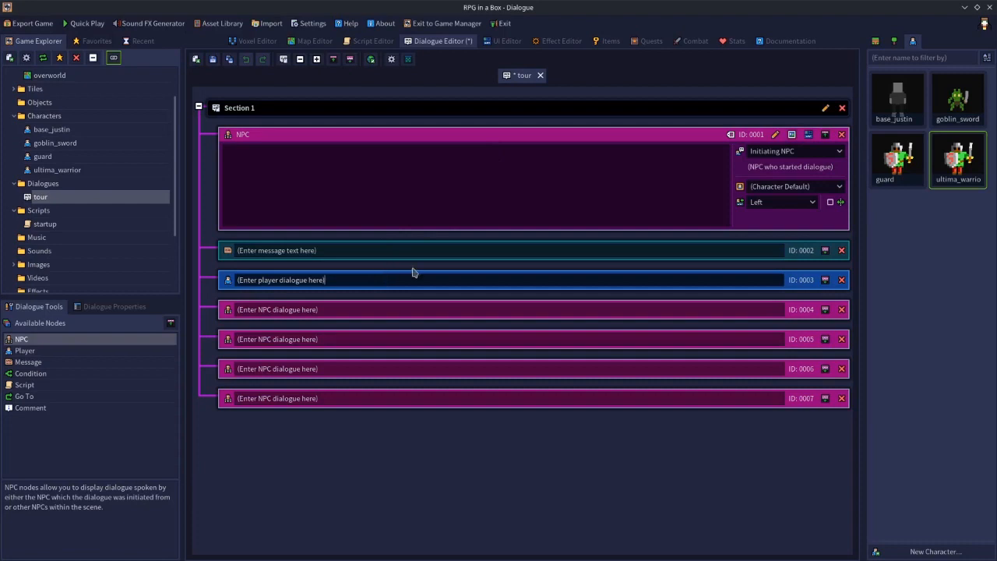
{"action": "left_click", "coordinate": [825, 280]}
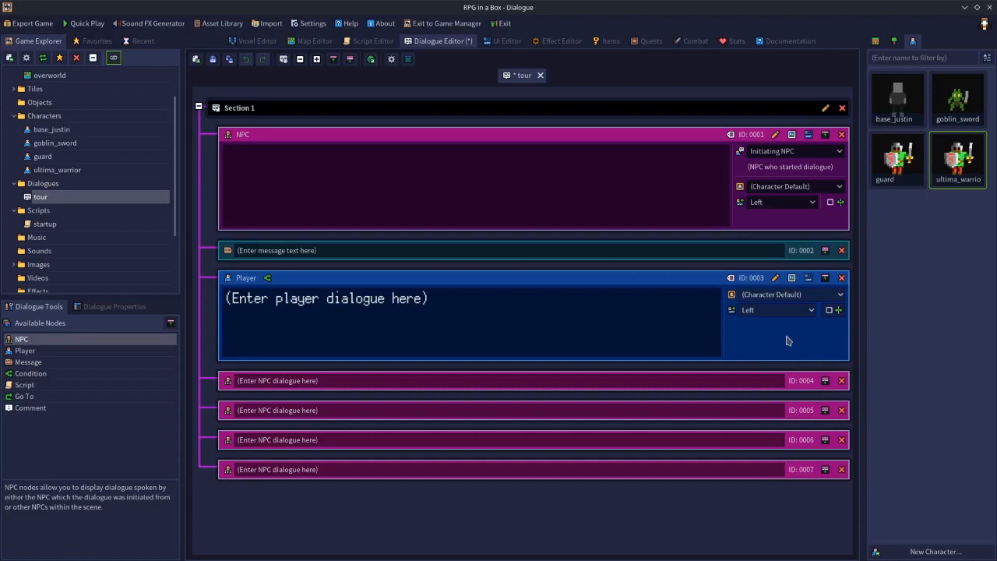
{"action": "left_click", "coordinate": [826, 279]}
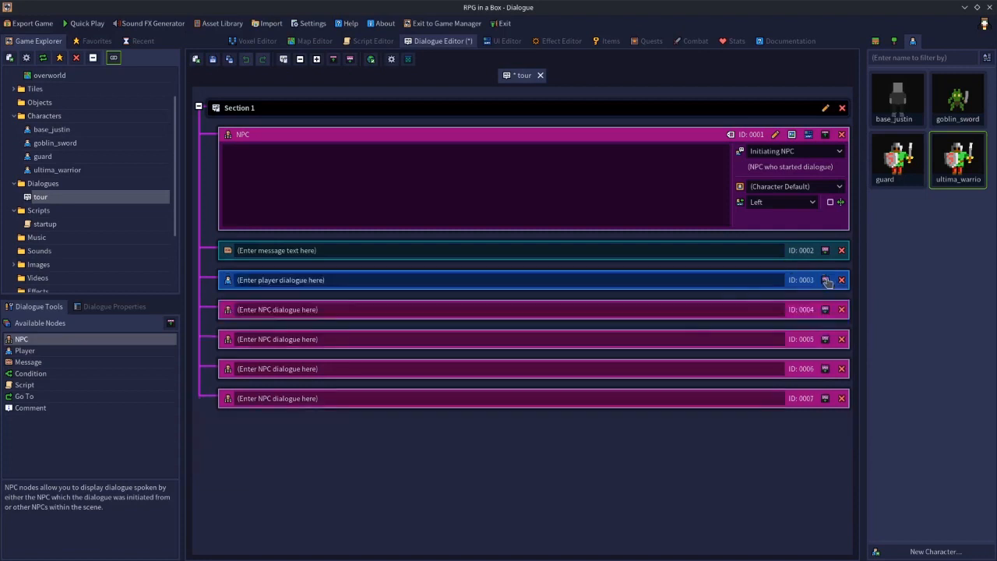
Step: View the theme choices in the first NPC node's dialogue style override and cancel without changes
{"action": "left_click", "coordinate": [809, 135]}
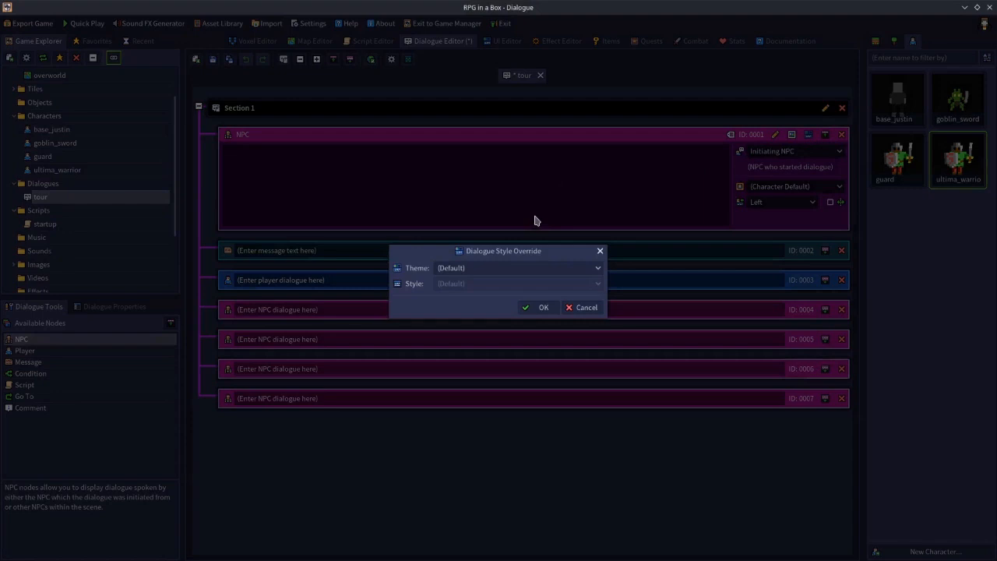
{"action": "left_click", "coordinate": [538, 267]}
{"action": "left_click", "coordinate": [538, 256]}
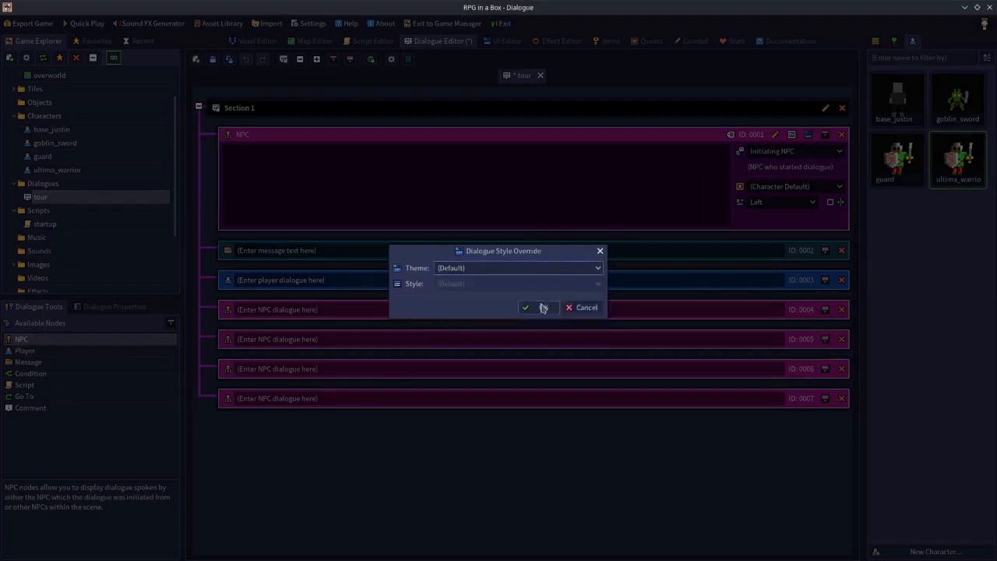
{"action": "left_click", "coordinate": [579, 307]}
Step: Switch to the UI Editor's themes and load the copy theme to view its dialogue style properties
{"action": "left_click", "coordinate": [505, 47]}
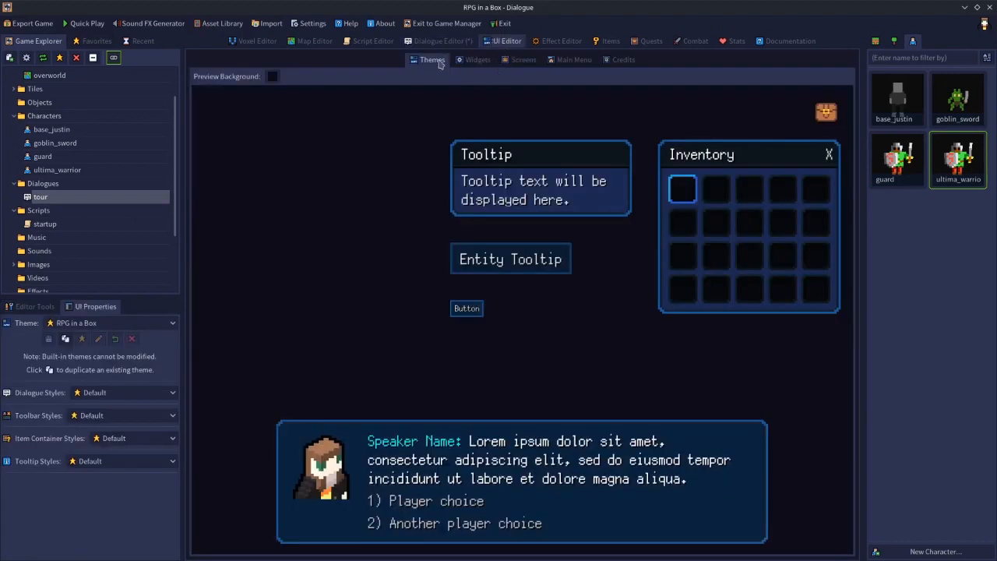
{"action": "left_click", "coordinate": [117, 323]}
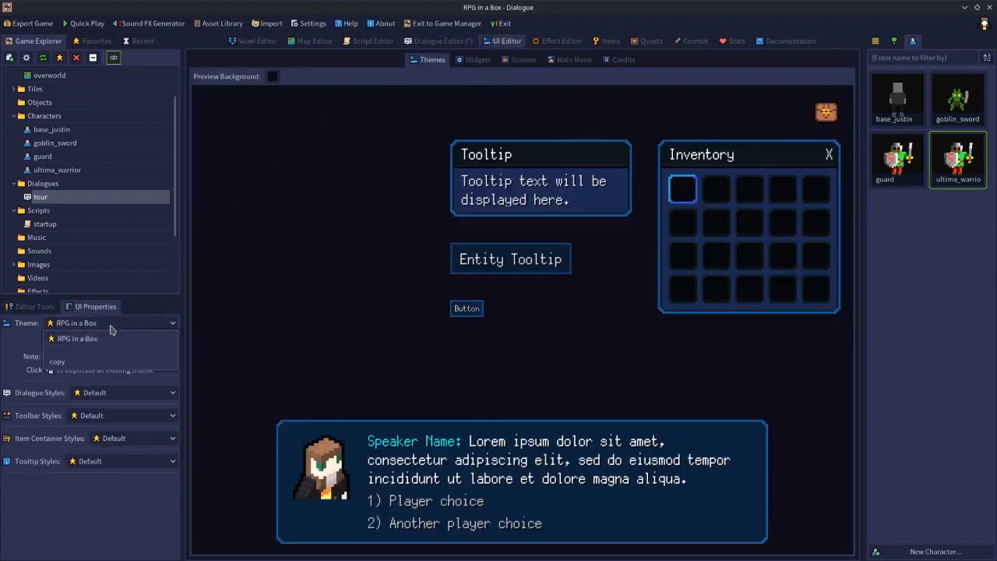
{"action": "left_click", "coordinate": [90, 362]}
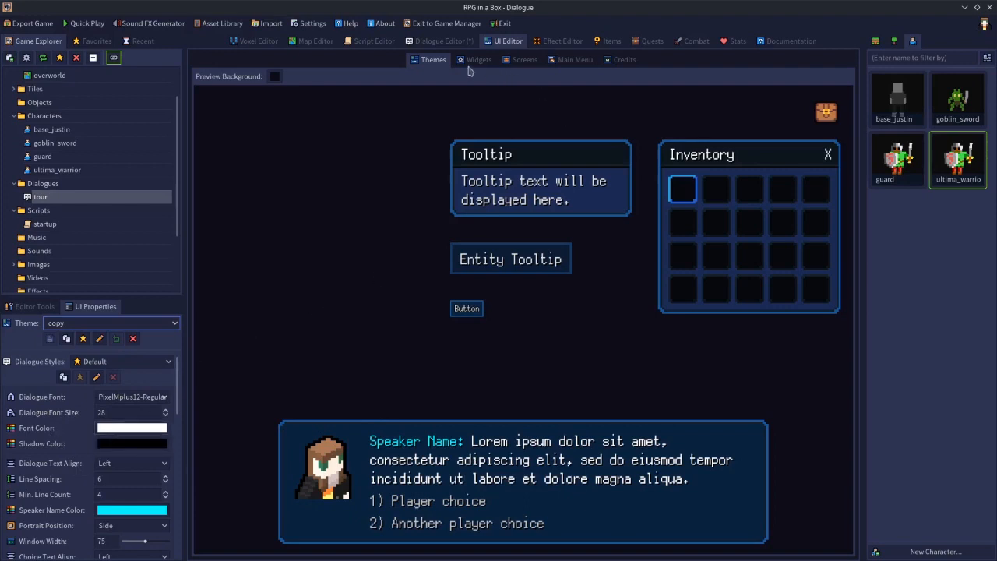
Step: Return to the tour dialogue and view the first NPC node's style override again, leaving it unchanged
{"action": "left_click", "coordinate": [468, 41]}
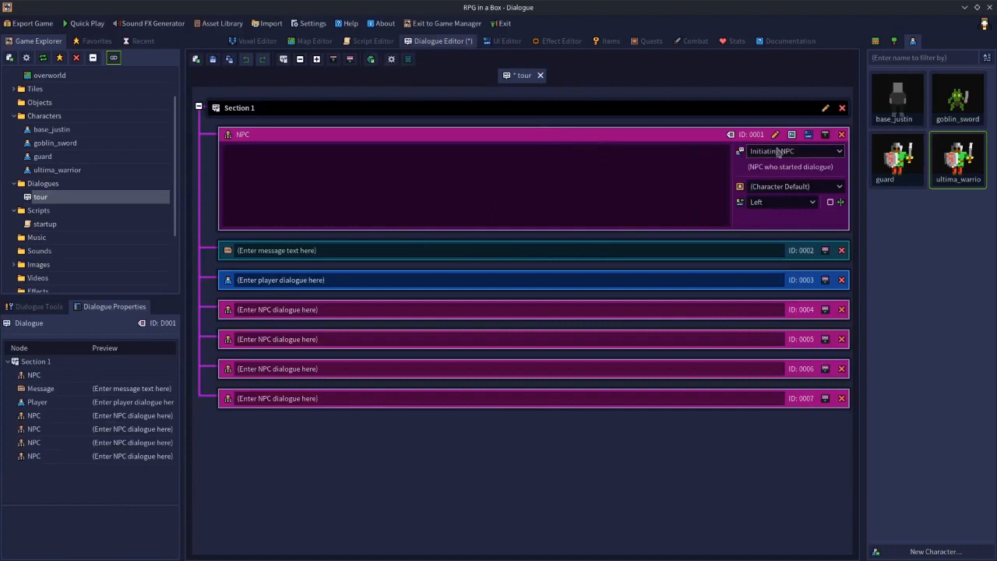
{"action": "left_click", "coordinate": [808, 134]}
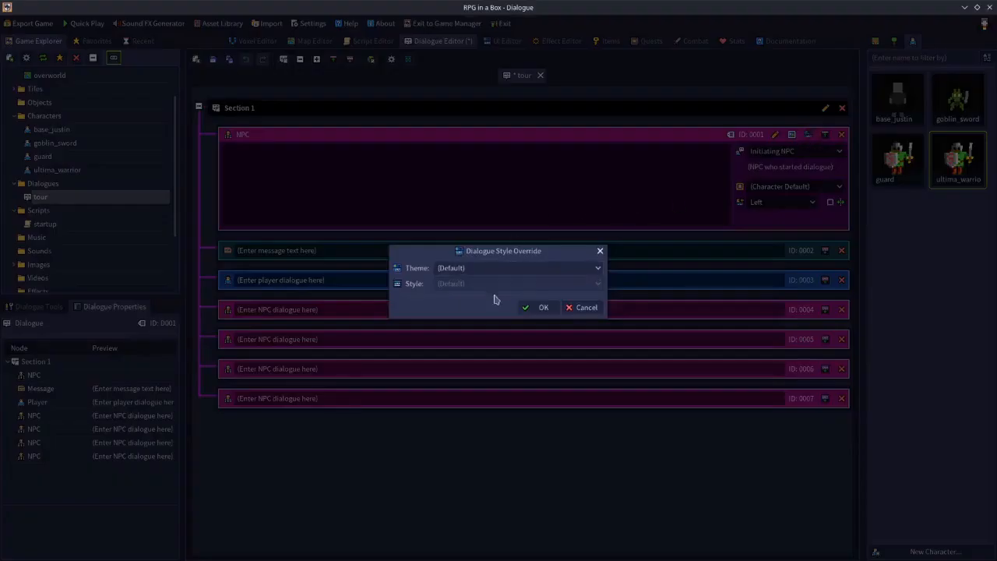
{"action": "left_click", "coordinate": [582, 309]}
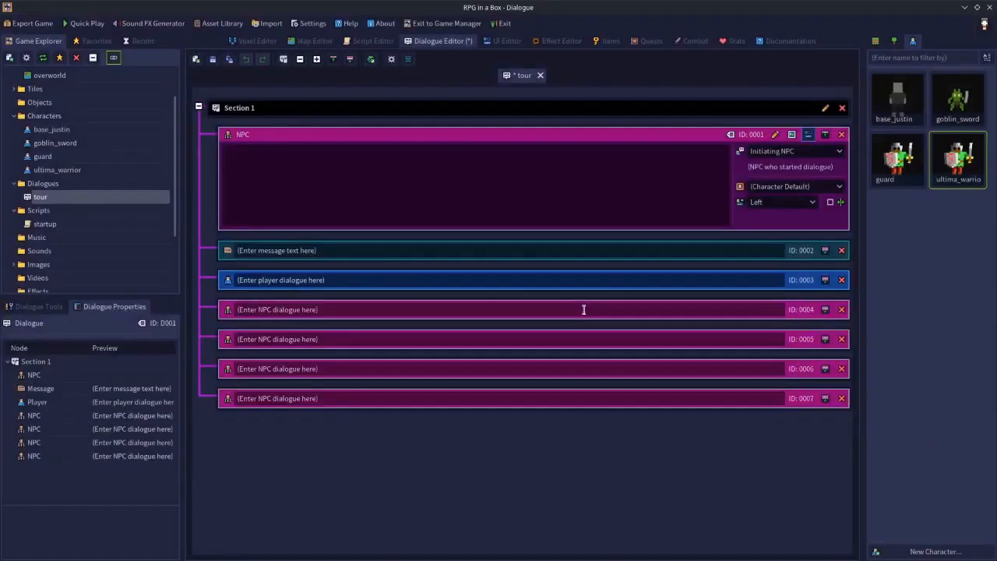
Step: Toggle the first NPC node between expanded and compact display, ending in compact display
{"action": "left_click", "coordinate": [825, 135]}
{"action": "left_click", "coordinate": [825, 137]}
{"action": "left_click", "coordinate": [824, 136]}
{"action": "left_click", "coordinate": [825, 137]}
{"action": "left_click", "coordinate": [826, 136]}
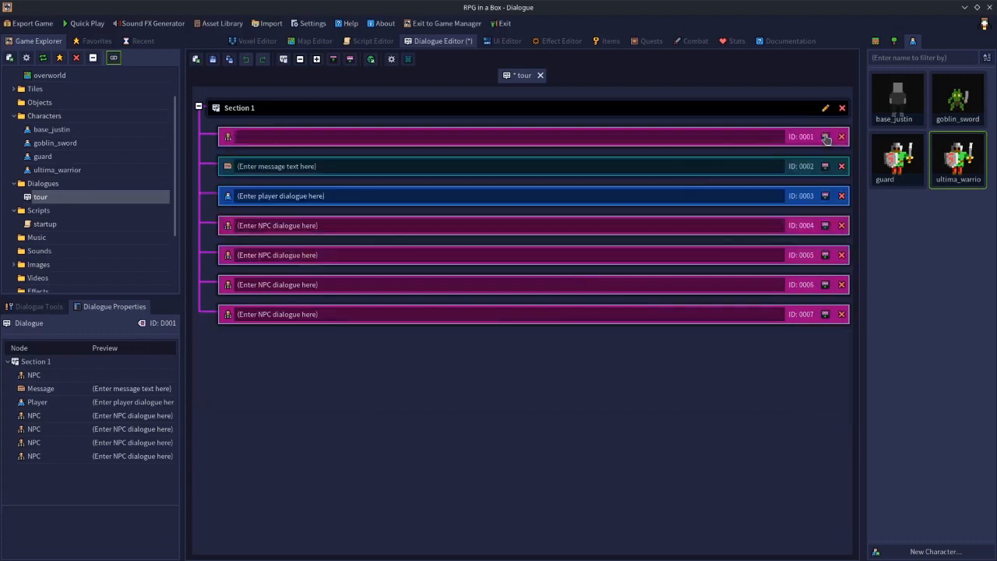
Step: Switch all nodes between expanded and compact display twice, ending in compact display
{"action": "left_click", "coordinate": [347, 60]}
{"action": "left_click", "coordinate": [332, 60]}
{"action": "left_click", "coordinate": [349, 60]}
{"action": "left_click", "coordinate": [333, 60]}
Step: Toggle the first NPC node and the NPC node after the Player node between compact and expanded display
{"action": "left_click", "coordinate": [824, 137]}
{"action": "left_click", "coordinate": [824, 137]}
{"action": "left_click", "coordinate": [824, 137]}
{"action": "left_click", "coordinate": [824, 138]}
{"action": "left_click", "coordinate": [824, 137]}
{"action": "left_click", "coordinate": [824, 137]}
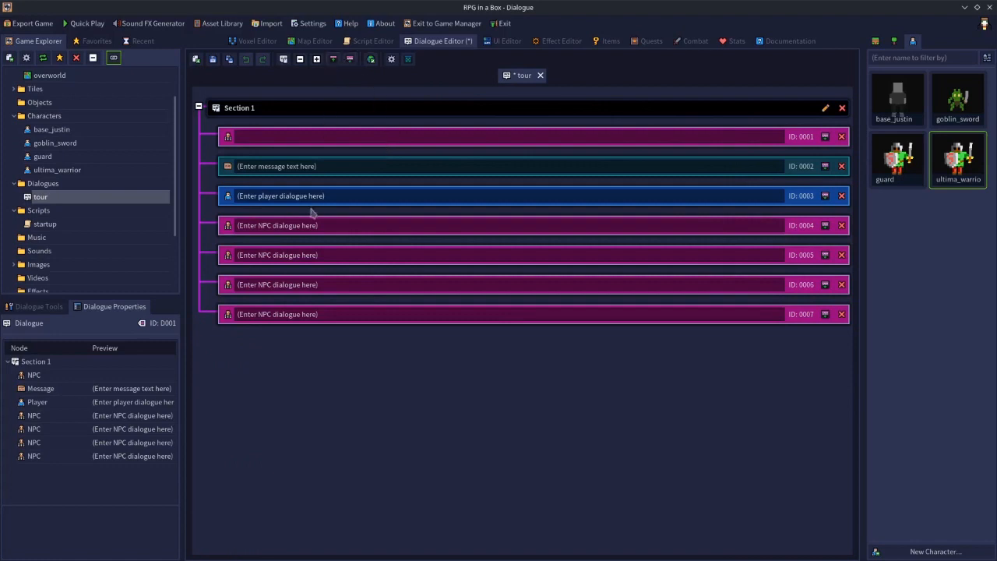
{"action": "left_click", "coordinate": [825, 226]}
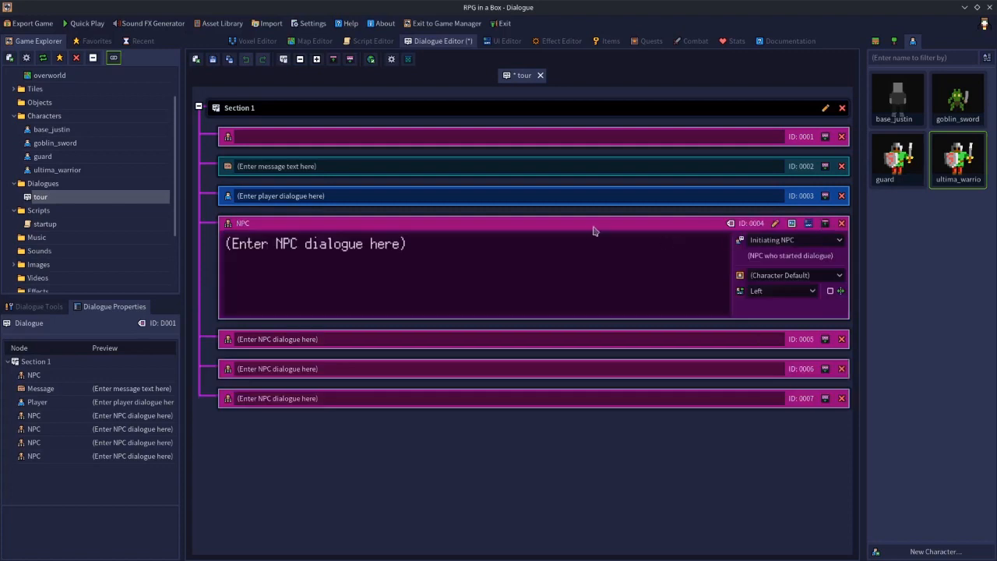
{"action": "left_click", "coordinate": [825, 223]}
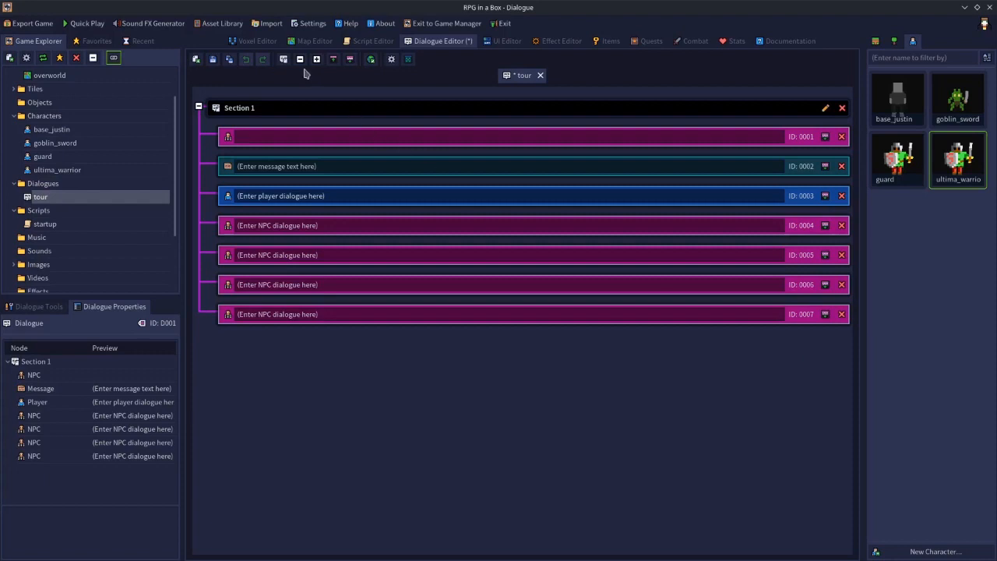
Step: Expand all nodes, return them to compact display and expand only the first NPC node
{"action": "left_click", "coordinate": [349, 61]}
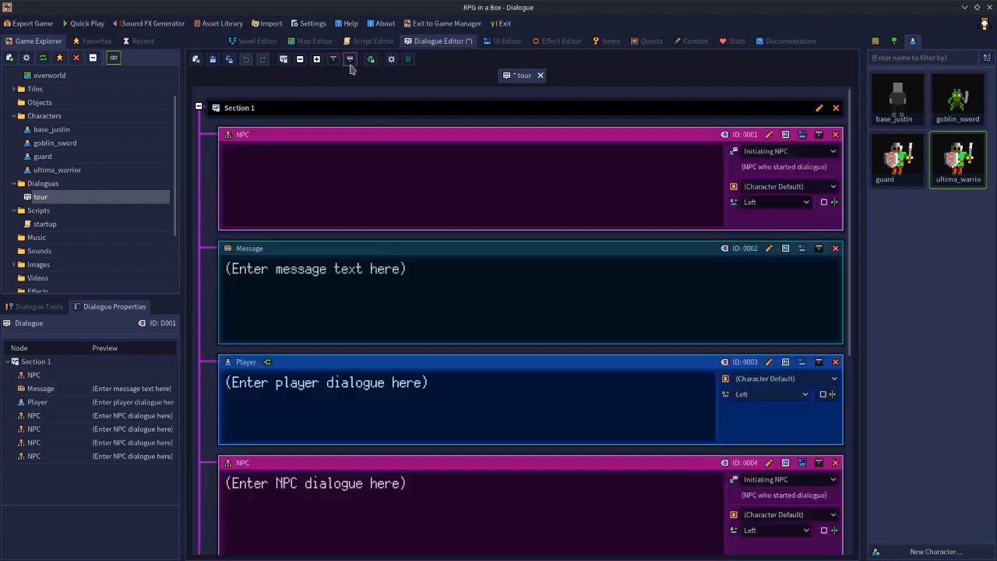
{"action": "left_click_drag", "start_coordinate": [851, 123], "coordinate": [851, 438]}
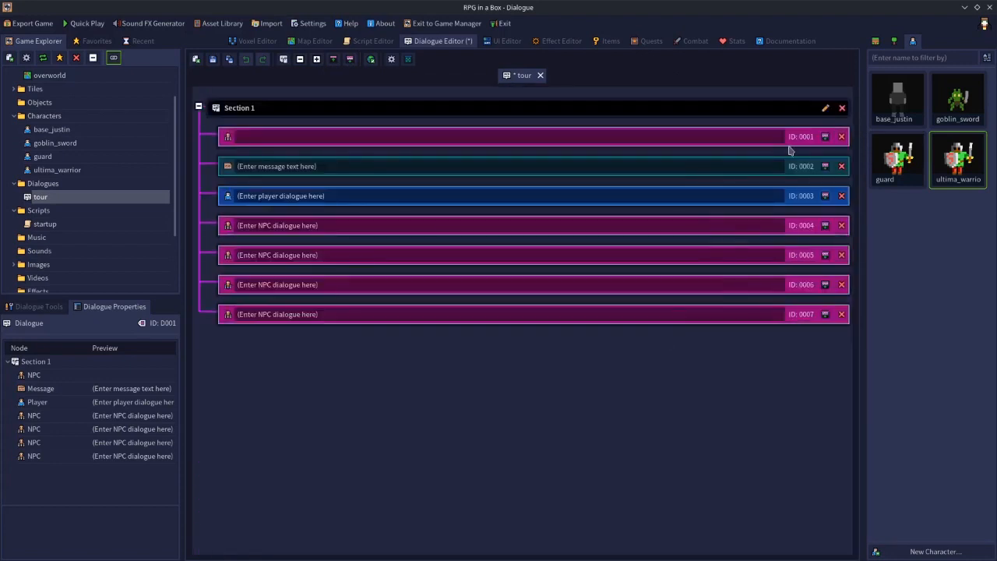
{"action": "left_click", "coordinate": [824, 138]}
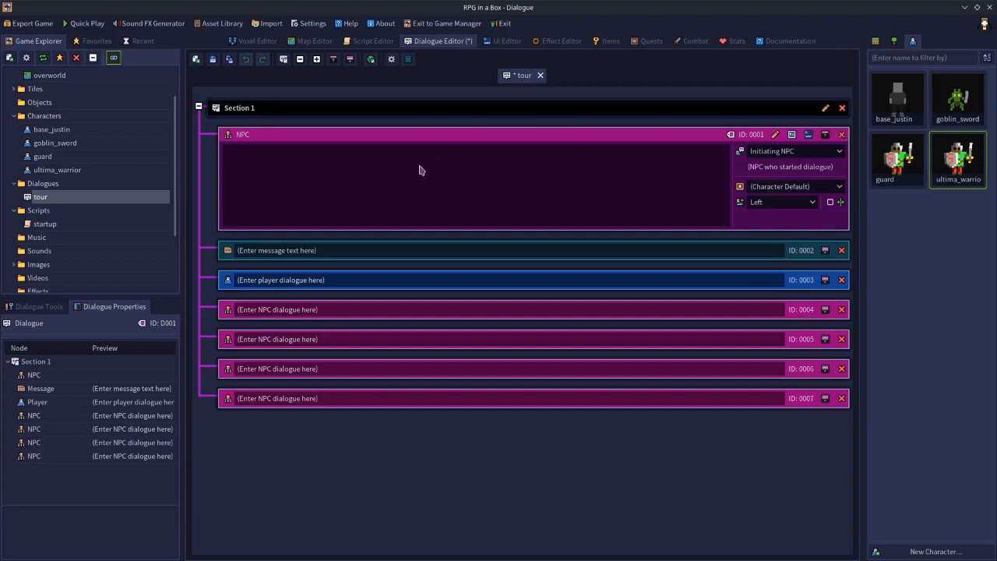
Step: Delete the last NPC node and the Message node from Section 1
{"action": "left_click", "coordinate": [841, 398]}
{"action": "left_click", "coordinate": [477, 301]}
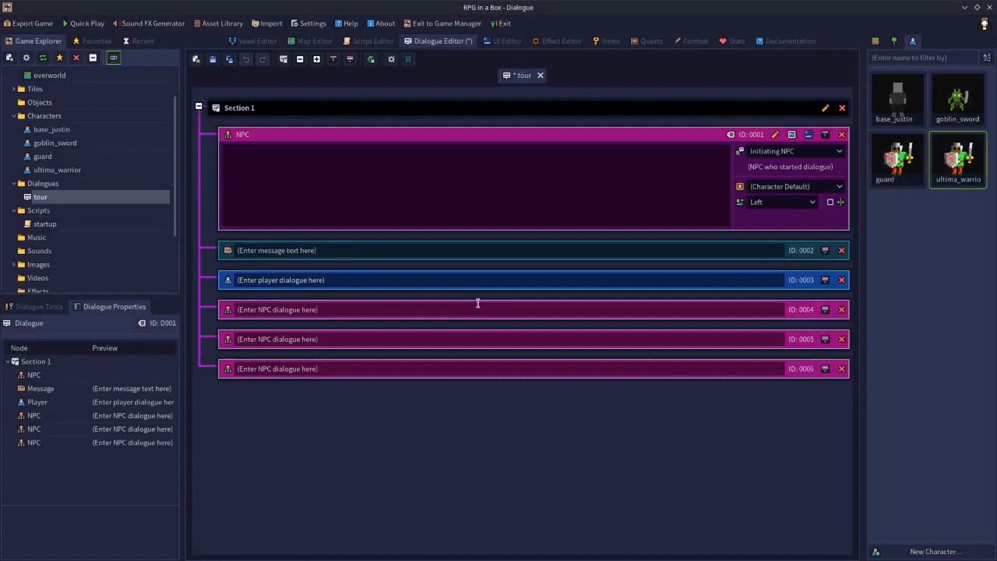
{"action": "left_click", "coordinate": [841, 250]}
{"action": "left_click", "coordinate": [477, 300]}
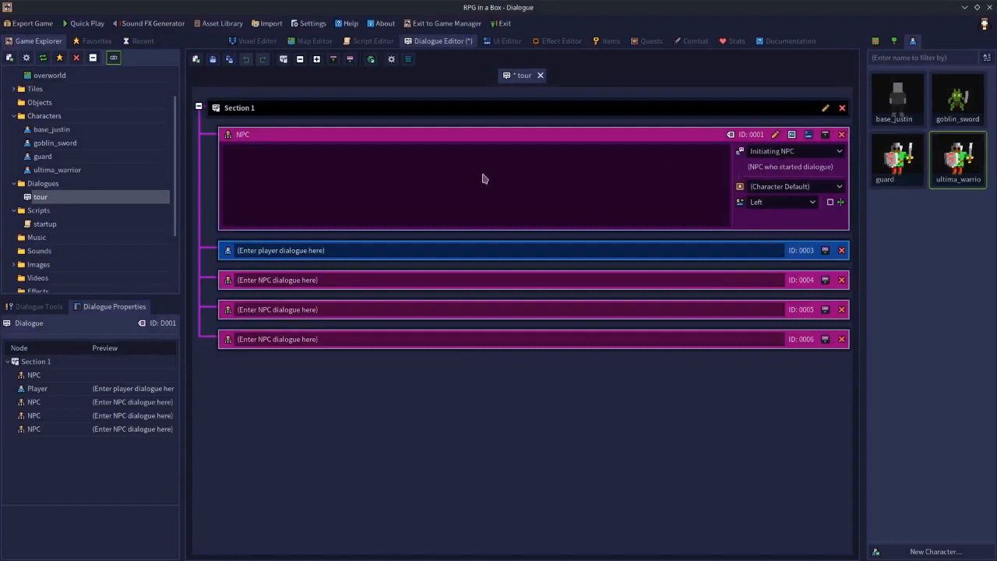
Step: Review the first NPC node's speaker options and choose Initiating NPC
{"action": "left_click", "coordinate": [767, 153]}
{"action": "left_click", "coordinate": [703, 163]}
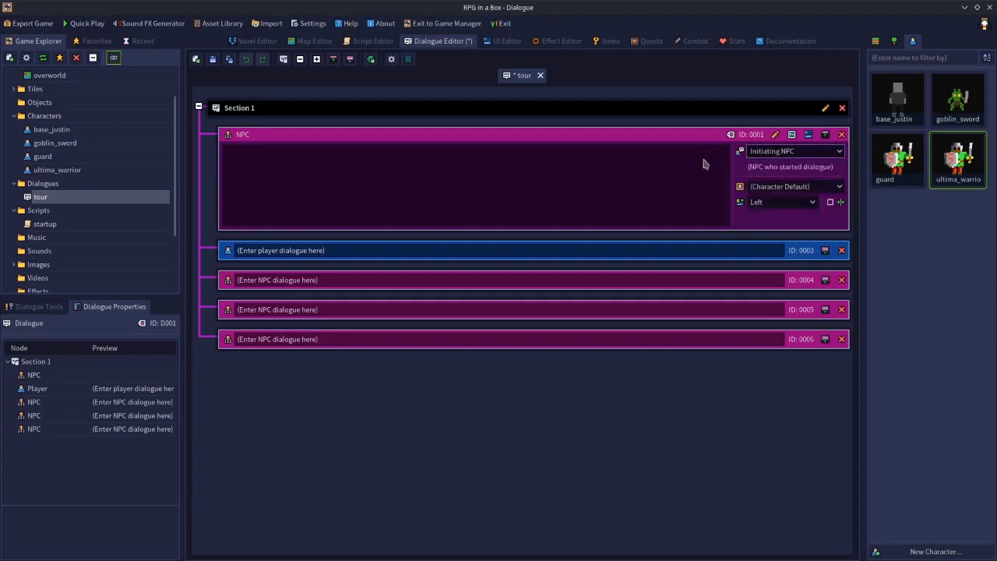
{"action": "left_click", "coordinate": [778, 152]}
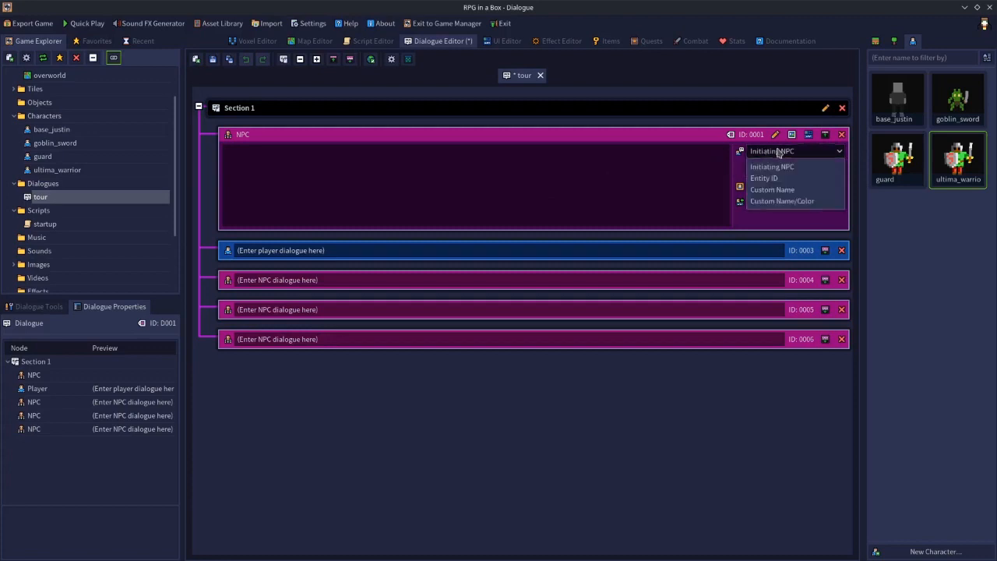
{"action": "left_click", "coordinate": [687, 154]}
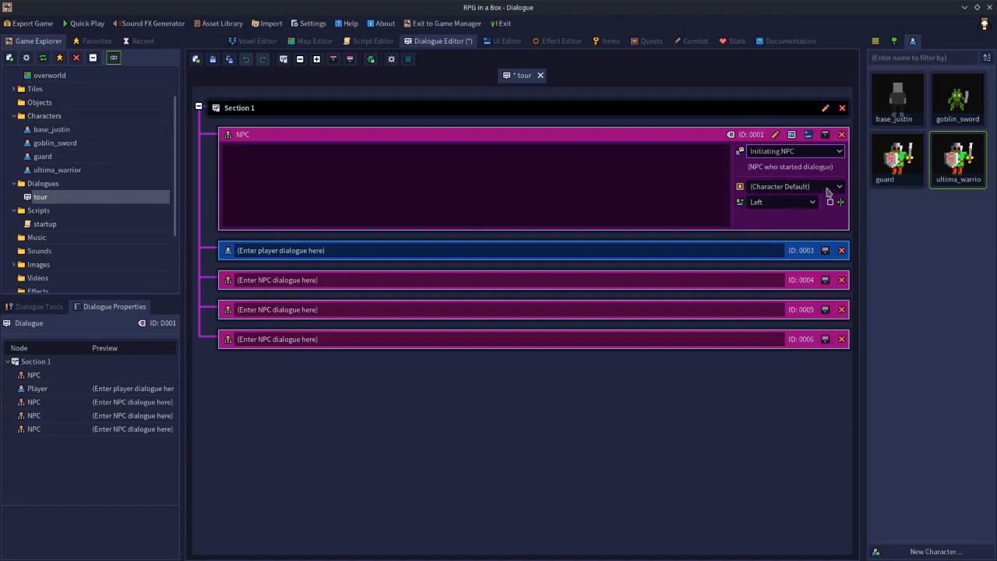
{"action": "left_click", "coordinate": [779, 154]}
{"action": "left_click", "coordinate": [773, 168]}
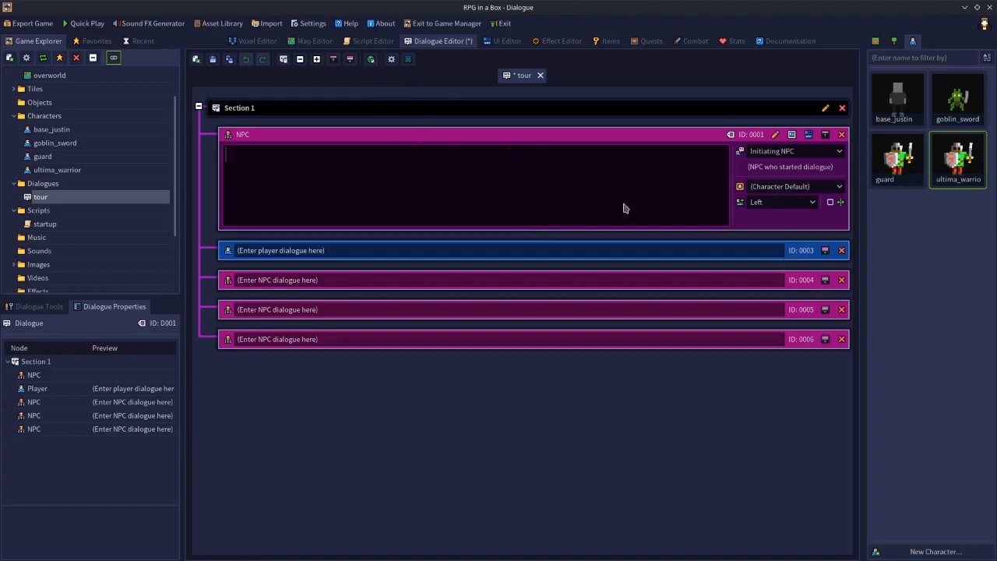
Step: Set the first NPC node's speaker to Entity ID guard1 and enter the dialogue text "sffajfjf"
{"action": "left_click", "coordinate": [782, 155]}
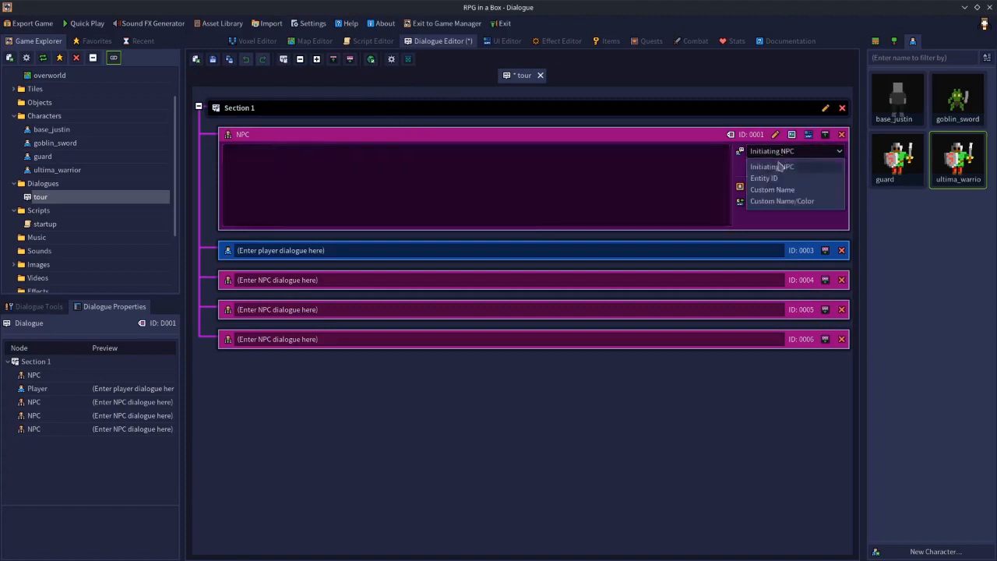
{"action": "left_click", "coordinate": [782, 179]}
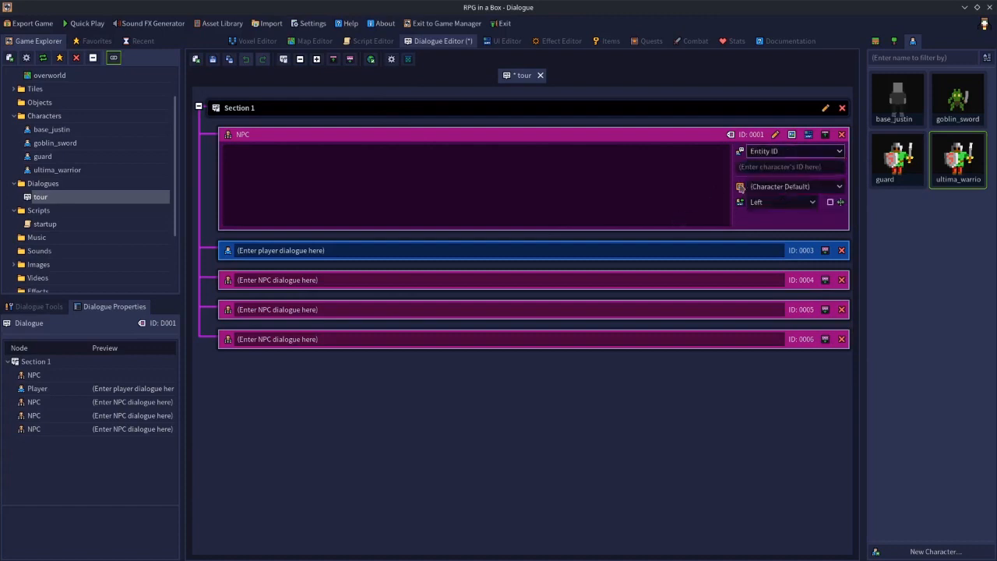
{"action": "left_click", "coordinate": [762, 167]}
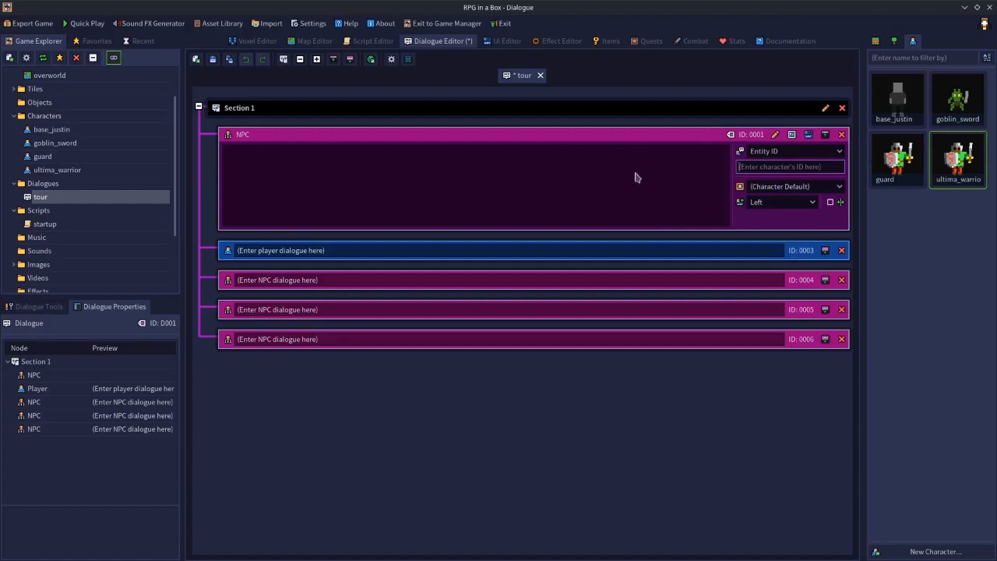
{"action": "type", "text": "guard1"}
{"action": "left_click", "coordinate": [436, 181]}
{"action": "type", "text": "sffajfjf"}
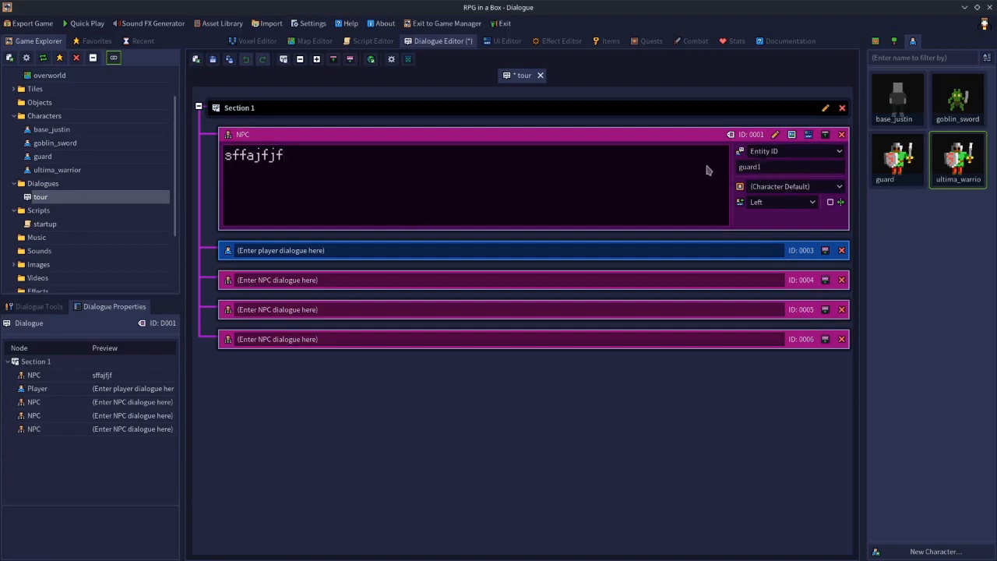
Step: Clear the first NPC node's dialogue text and its entity ID
{"action": "left_click_drag", "start_coordinate": [430, 158], "coordinate": [191, 152]}
{"action": "key", "text": "BackSpace"}
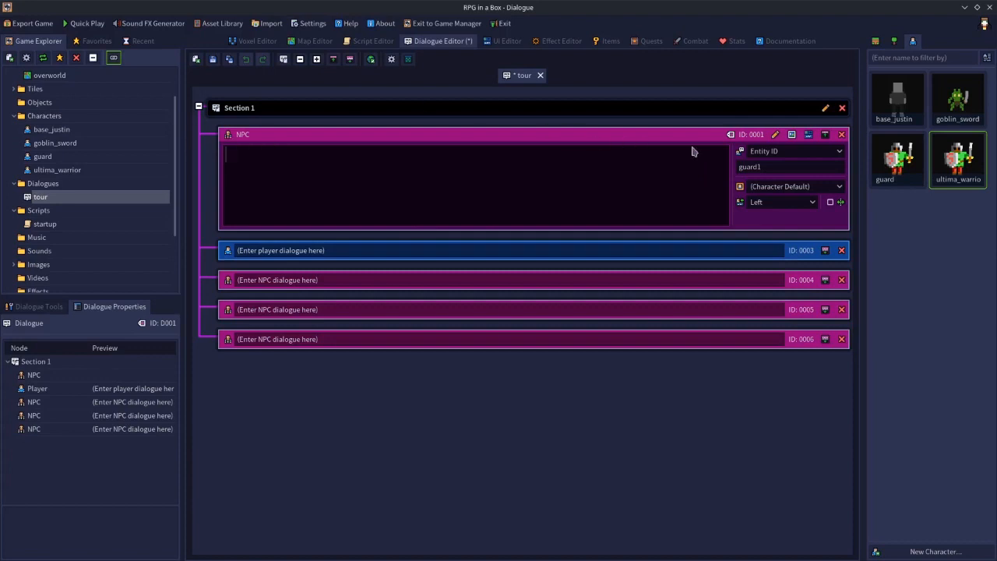
{"action": "left_click_drag", "start_coordinate": [763, 168], "coordinate": [702, 169]}
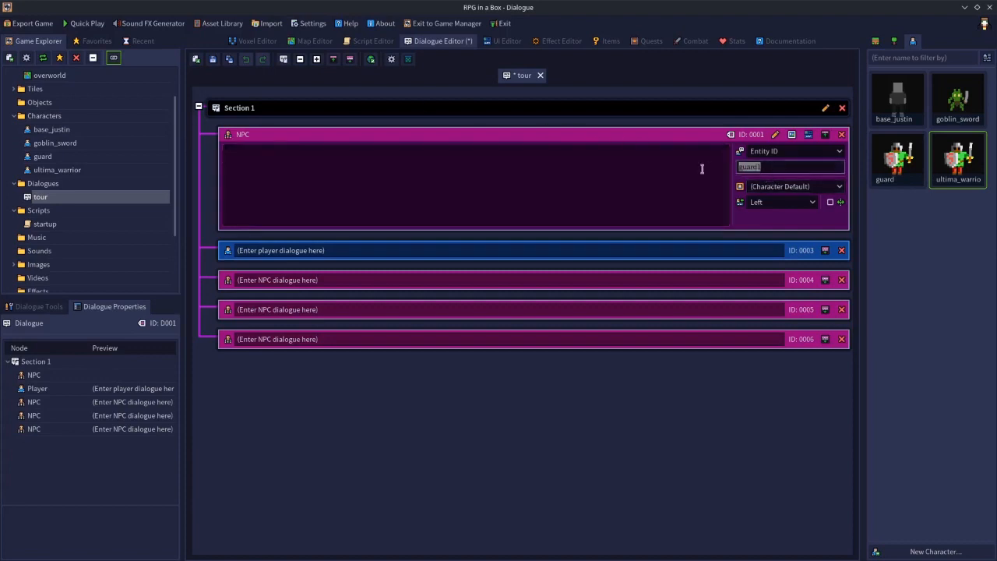
{"action": "key", "text": "BackSpace"}
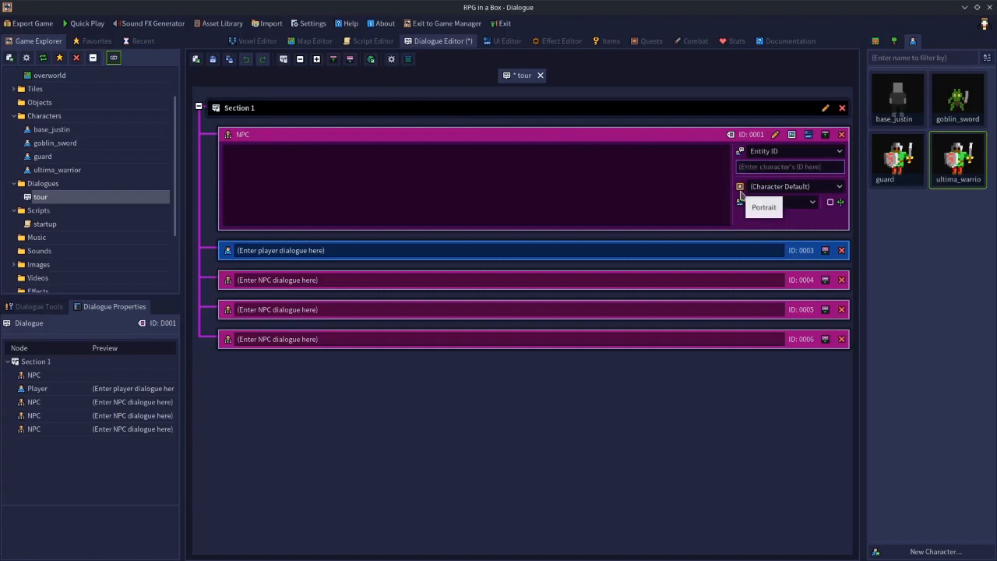
Step: Switch the first NPC node's speaker to Custom Name and enter a character's first name
{"action": "left_click", "coordinate": [813, 152]}
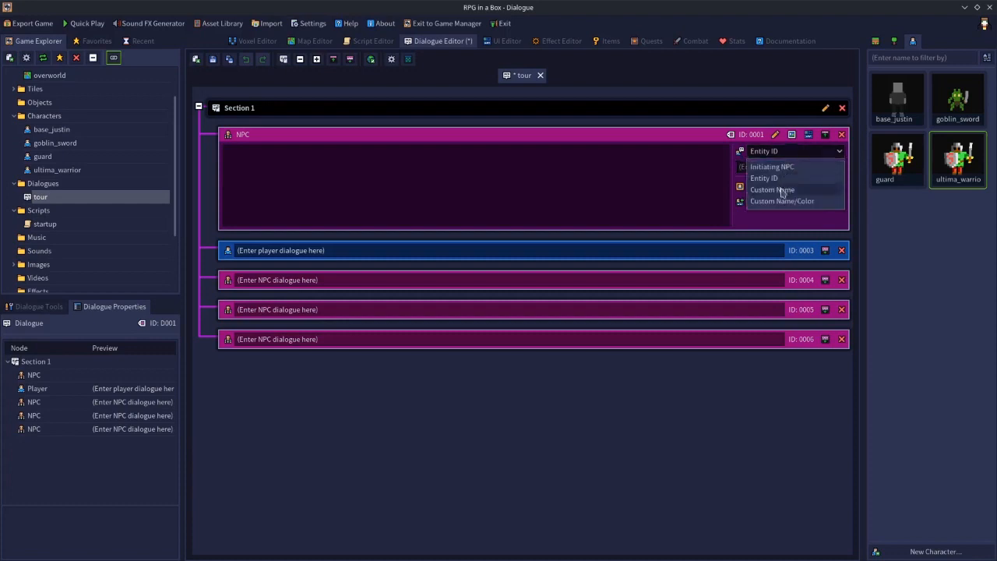
{"action": "left_click", "coordinate": [782, 191]}
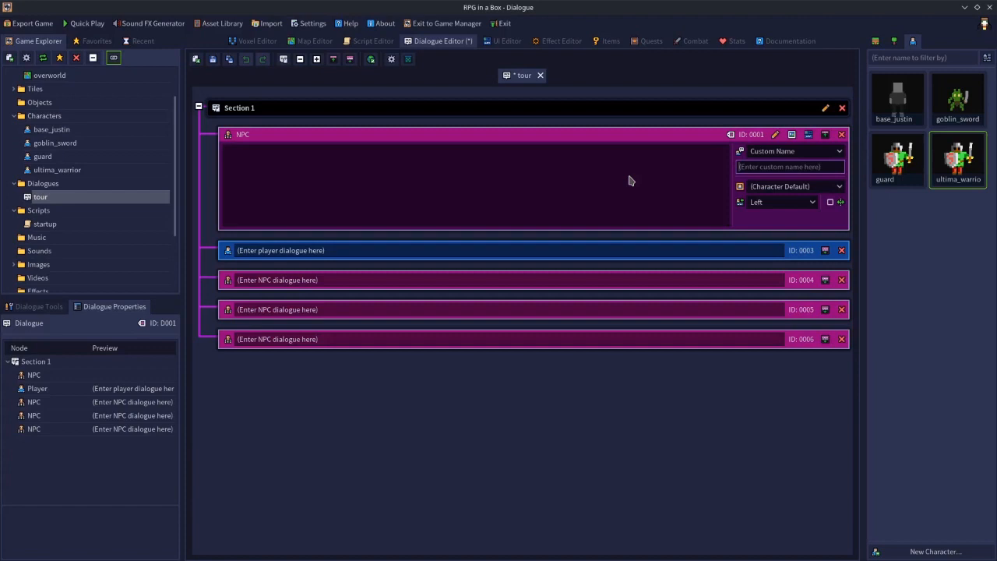
{"action": "type", "text": "Harry"}
{"action": "left_click", "coordinate": [570, 162]}
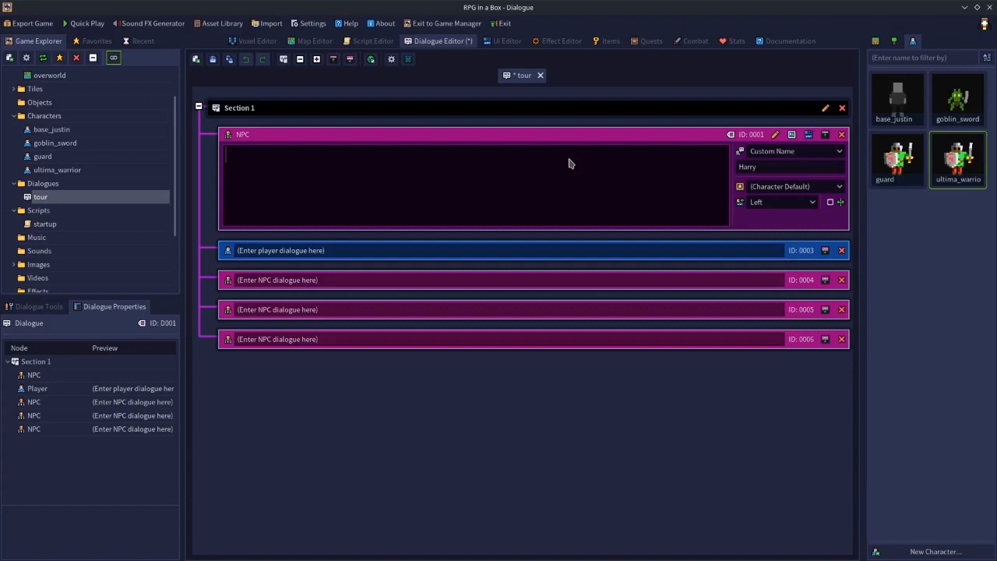
Step: Change the custom speaker name to Chair and enter the dialogue text "dont sit on me!"
{"action": "double_click", "coordinate": [760, 166]}
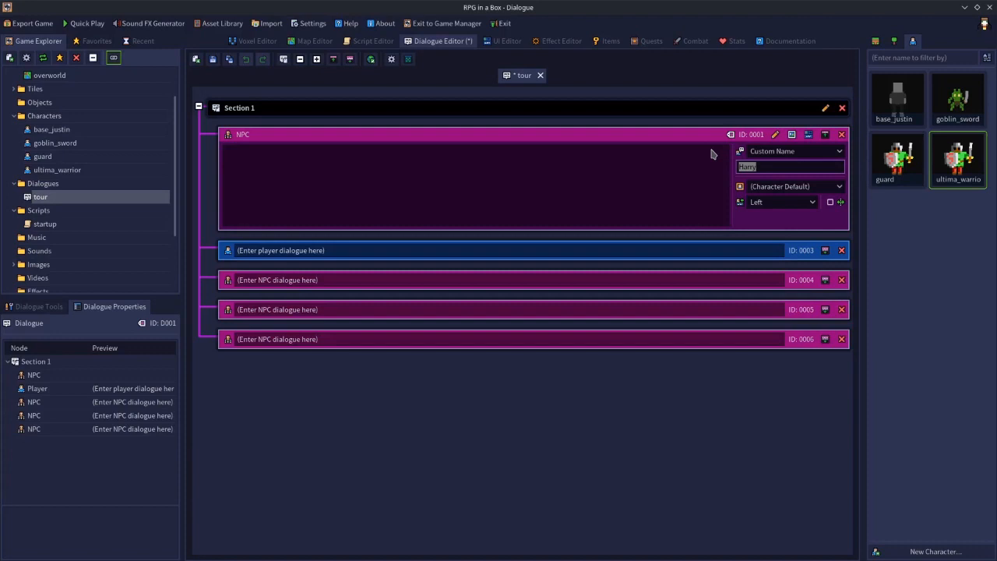
{"action": "type", "text": "Chiail"}
{"action": "left_click", "coordinate": [581, 155]}
{"action": "type", "text": "dont sit on me!"}
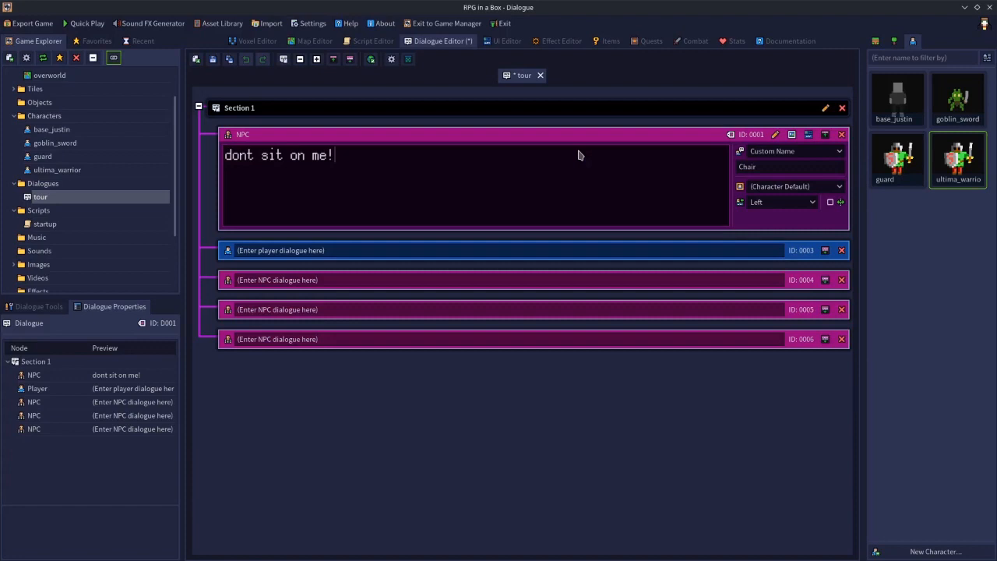
Step: Add a second dialogue line to the first NPC node reading "chair: don't sit on me!"
{"action": "key", "text": "Return"}
{"action": "type", "text": "chair: don't dit on me\""}
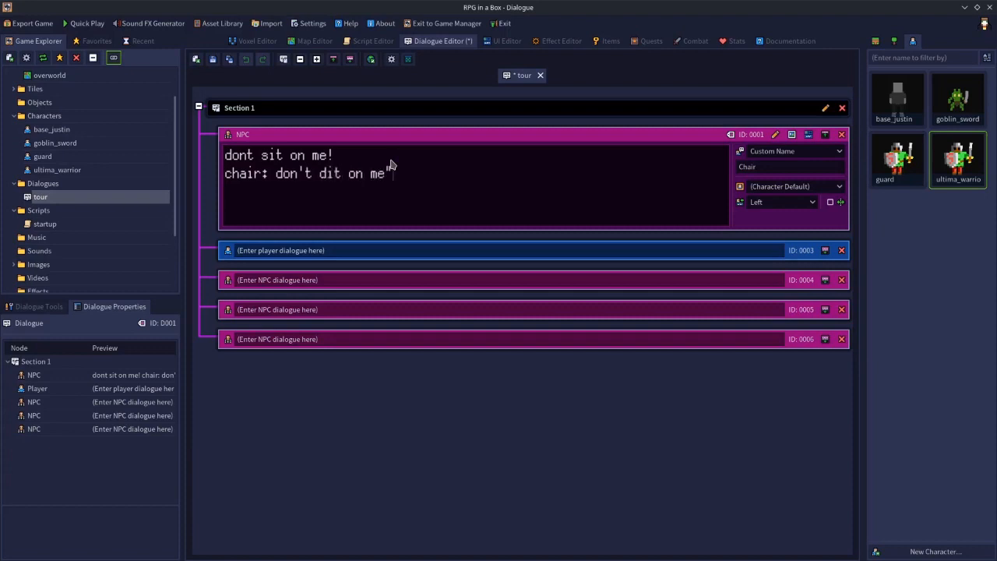
{"action": "key", "text": "BackSpace"}
{"action": "type", "text": "!"}
{"action": "key", "text": "Left"}
{"action": "key", "text": "Left"}
{"action": "key", "text": "Left"}
{"action": "key", "text": "Left"}
{"action": "key", "text": "Left"}
{"action": "key", "text": "Left"}
{"action": "key", "text": "Left"}
{"action": "key", "text": "Left"}
{"action": "key", "text": "Left"}
{"action": "key", "text": "BackSpace"}
{"action": "type", "text": "s"}
Step: Delete both dialogue lines from the first NPC node
{"action": "left_click", "coordinate": [752, 167]}
{"action": "left_click_drag", "start_coordinate": [429, 182], "coordinate": [194, 128]}
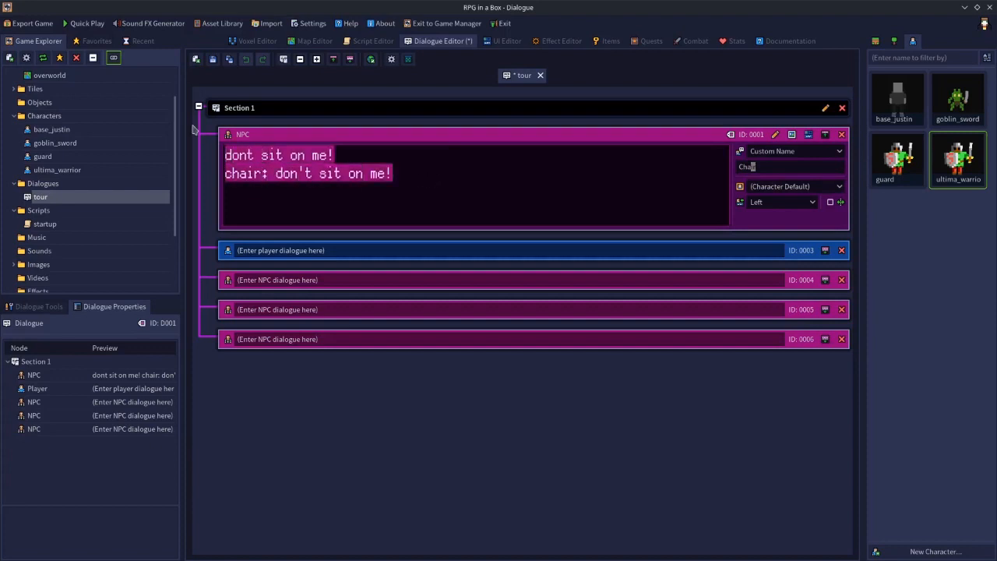
{"action": "key", "text": "BackSpace"}
Step: Compare the Custom Name and Custom Name/Color speaker options, choose Custom Name/Color and enter the name Chair
{"action": "left_click", "coordinate": [760, 153]}
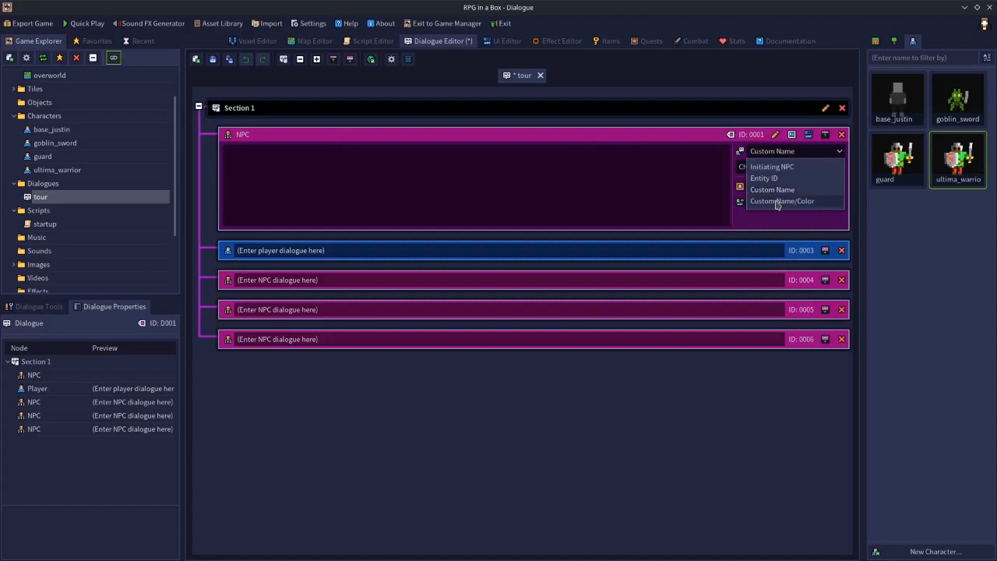
{"action": "left_click", "coordinate": [777, 202]}
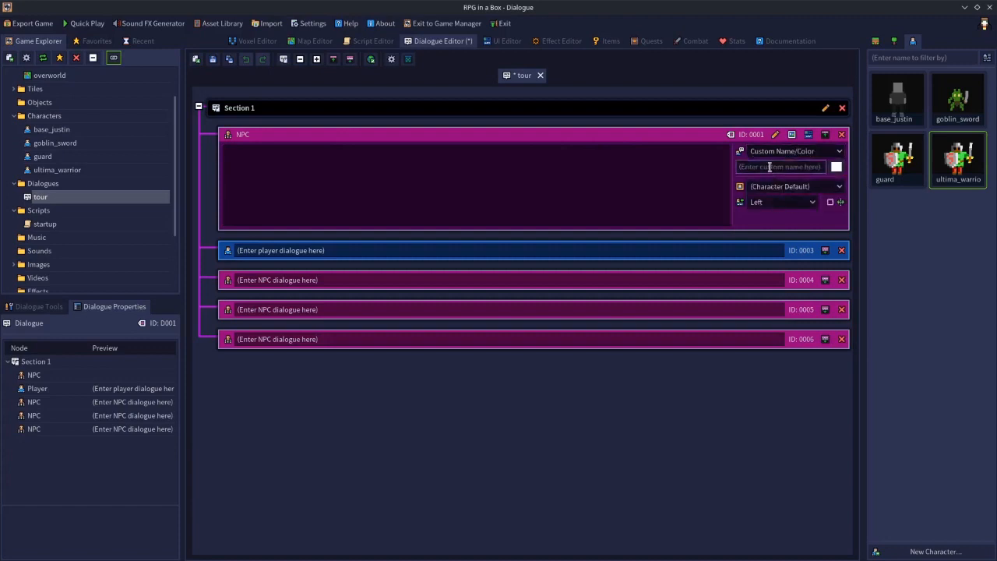
{"action": "left_click", "coordinate": [760, 152]}
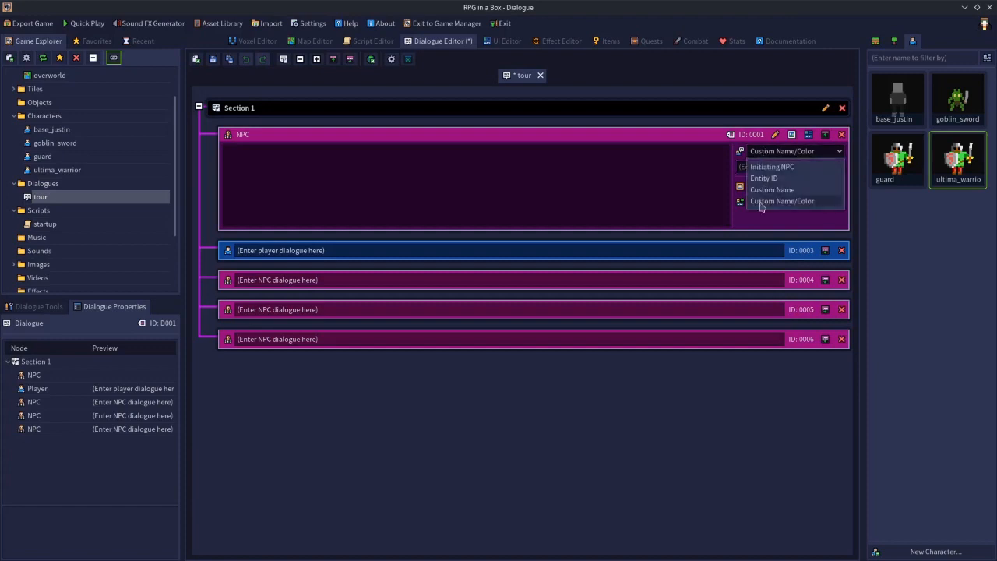
{"action": "left_click", "coordinate": [762, 190]}
{"action": "left_click", "coordinate": [779, 152]}
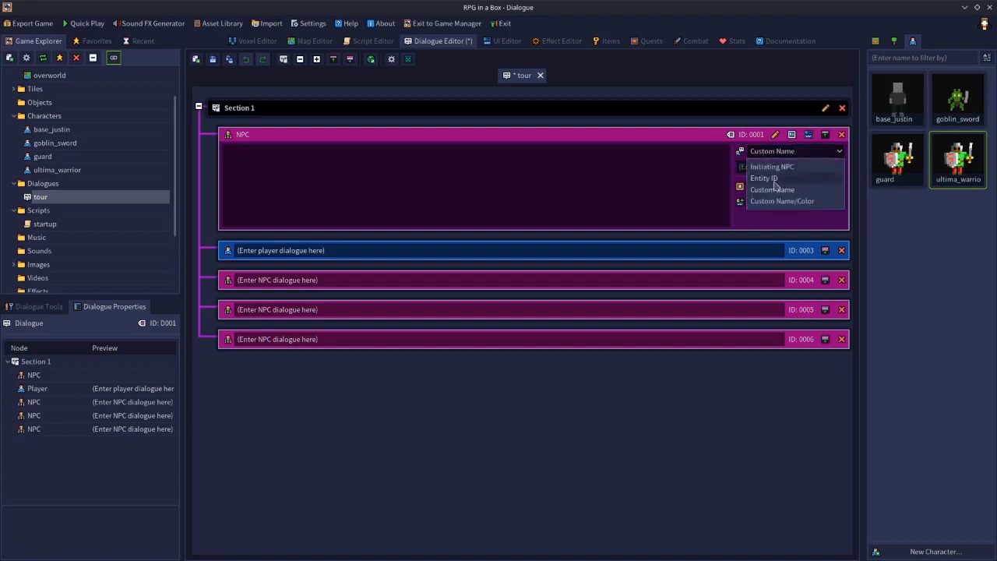
{"action": "left_click", "coordinate": [782, 200]}
{"action": "left_click", "coordinate": [767, 167]}
{"action": "type", "text": "Chair"}
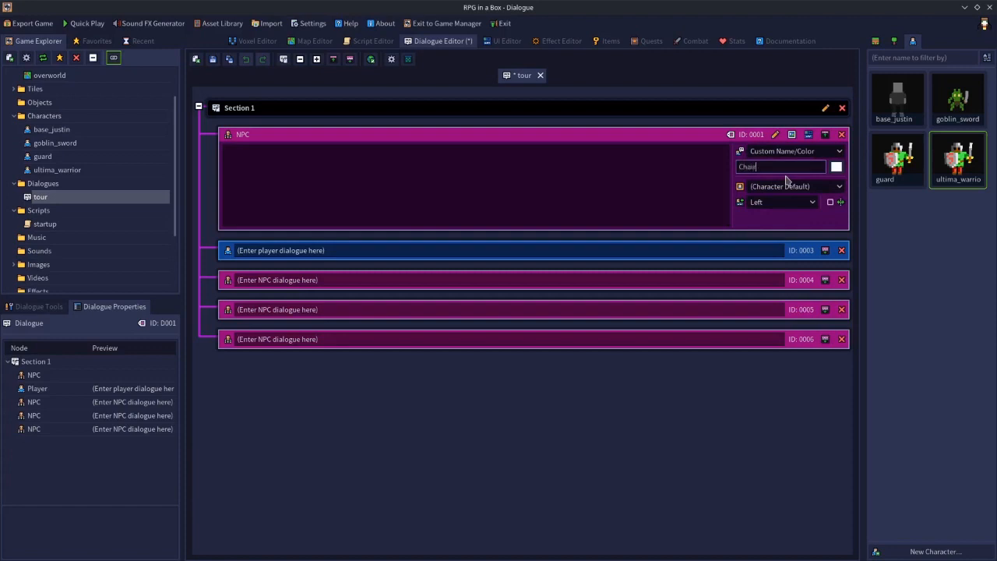
Step: Set the Chair speaker's name color to a brown of about RGB 112, 70, 43
{"action": "left_click", "coordinate": [836, 168]}
{"action": "left_click_drag", "start_coordinate": [779, 134], "coordinate": [789, 102]}
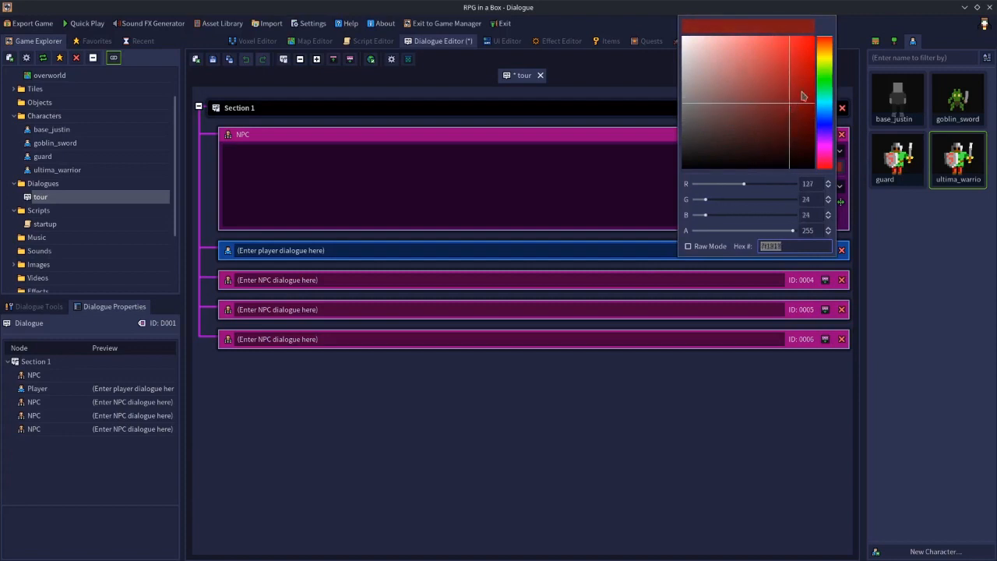
{"action": "left_click", "coordinate": [821, 50]}
{"action": "left_click_drag", "start_coordinate": [808, 51], "coordinate": [767, 116]}
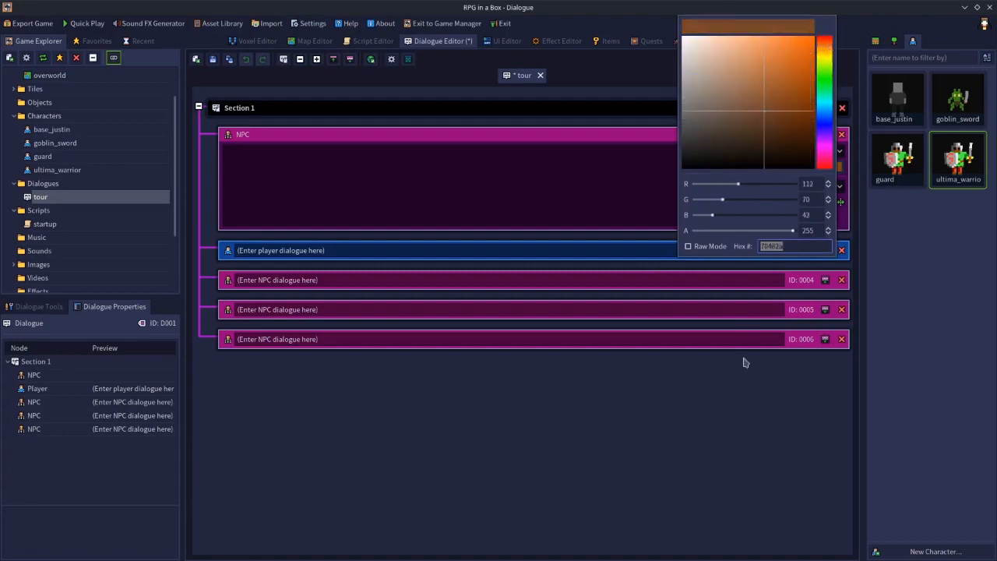
{"action": "left_click", "coordinate": [772, 357]}
Step: Enter "Chair: don't sit on me!" as the first NPC node's dialogue text
{"action": "left_click", "coordinate": [417, 178]}
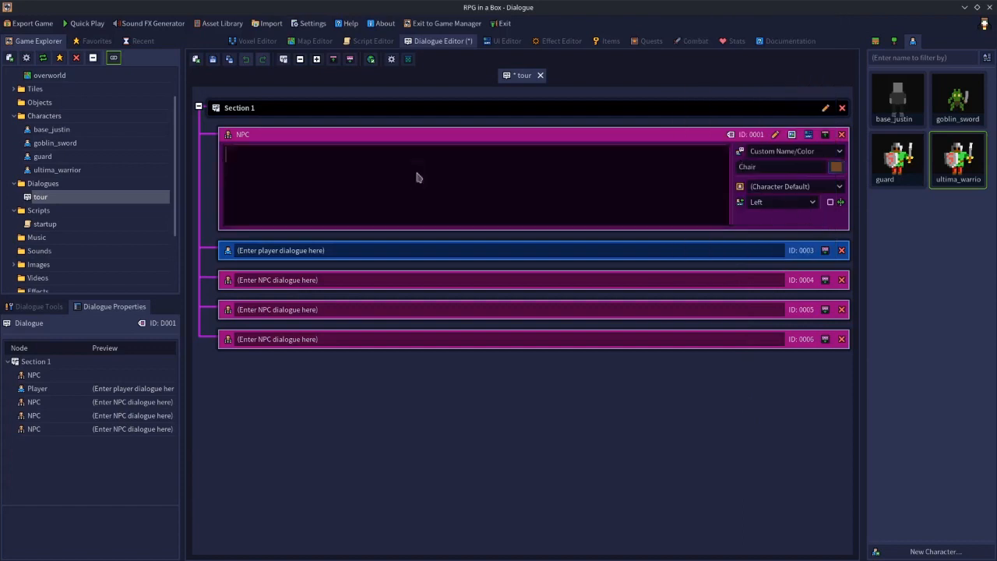
{"action": "type", "text": "Chair:"}
{"action": "type", "text": "don't sit onm me"}
{"action": "key", "text": "BackSpace"}
{"action": "key", "text": "BackSpace"}
{"action": "key", "text": "BackSpace"}
{"action": "key", "text": "BackSpace"}
{"action": "type", "text": "m!"}
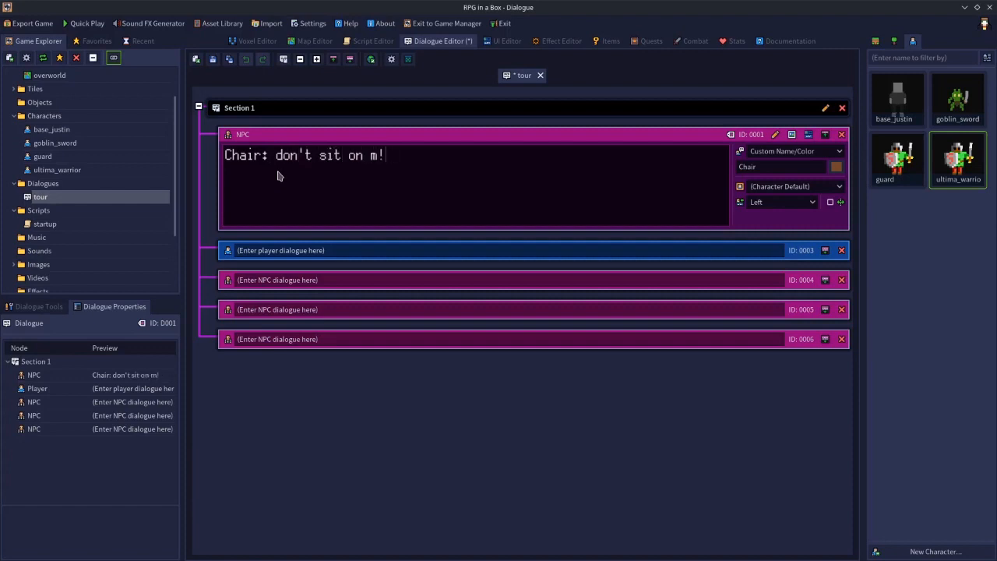
{"action": "key", "text": "Left"}
{"action": "type", "text": "e"}
Step: Clear the first NPC node's dialogue text and set its speaker to Initiating NPC
{"action": "left_click_drag", "start_coordinate": [395, 155], "coordinate": [175, 156]}
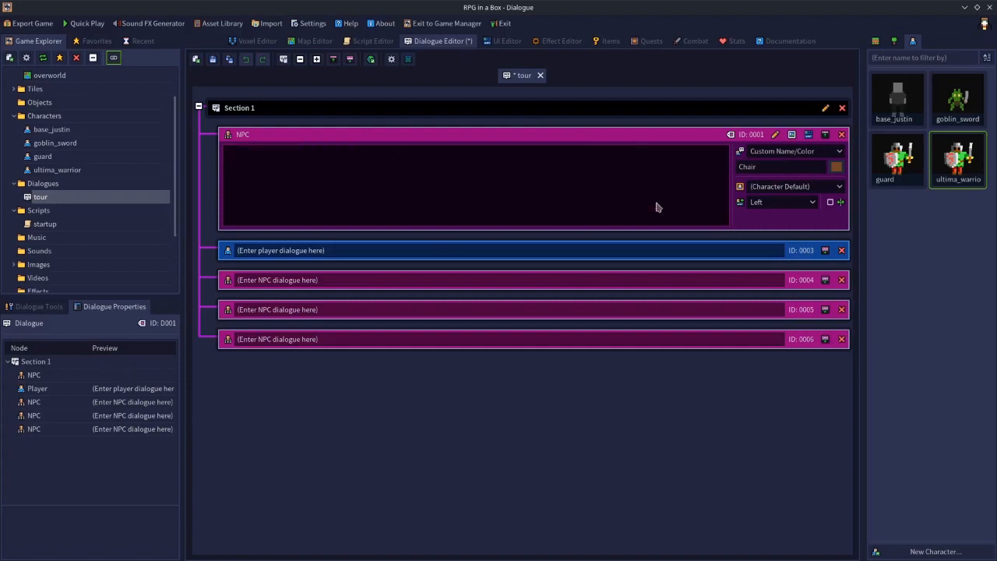
{"action": "left_click", "coordinate": [752, 151]}
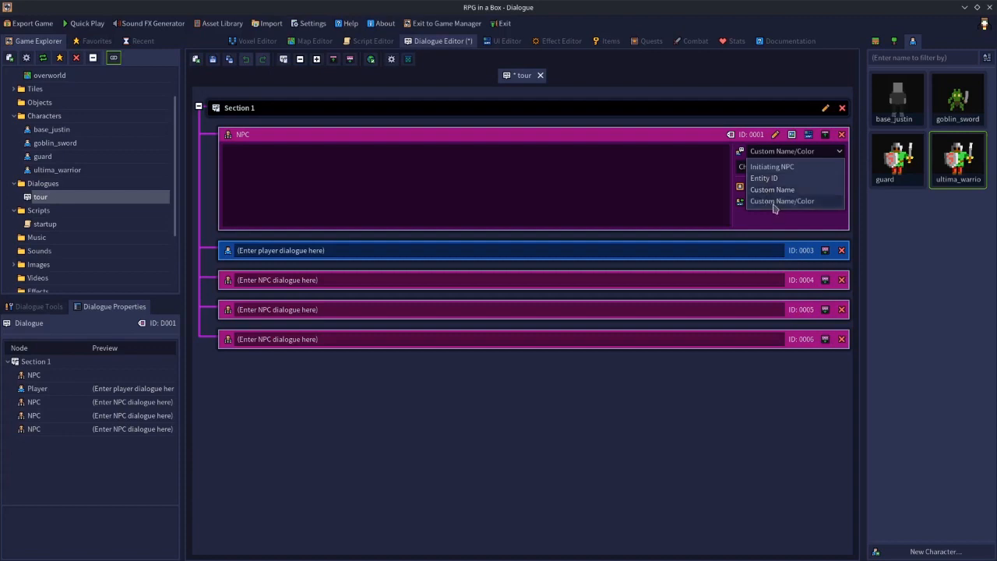
{"action": "left_click", "coordinate": [772, 166]}
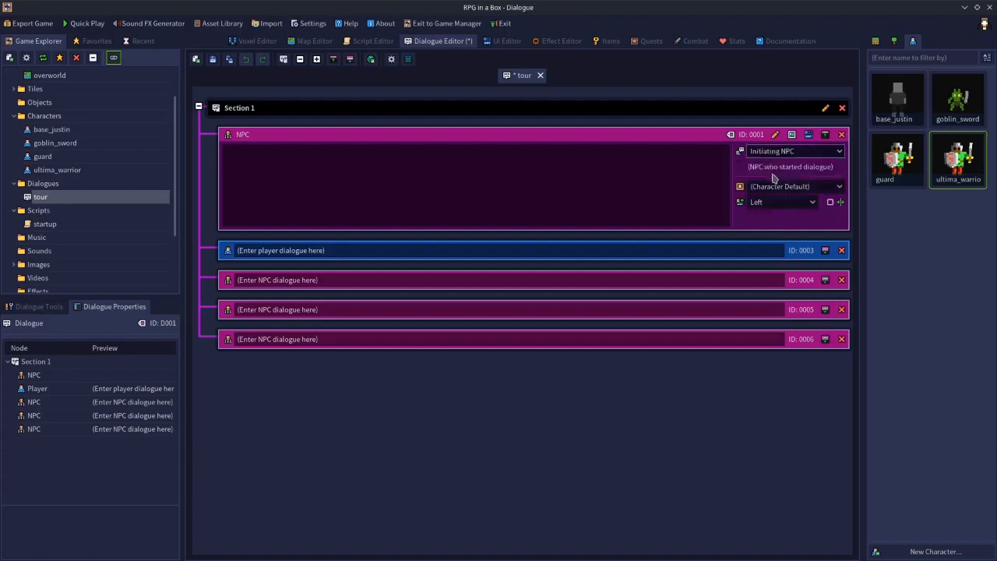
Step: Open the base_justin character, set its name color to Custom and return it to Theme Default
{"action": "double_click", "coordinate": [900, 107]}
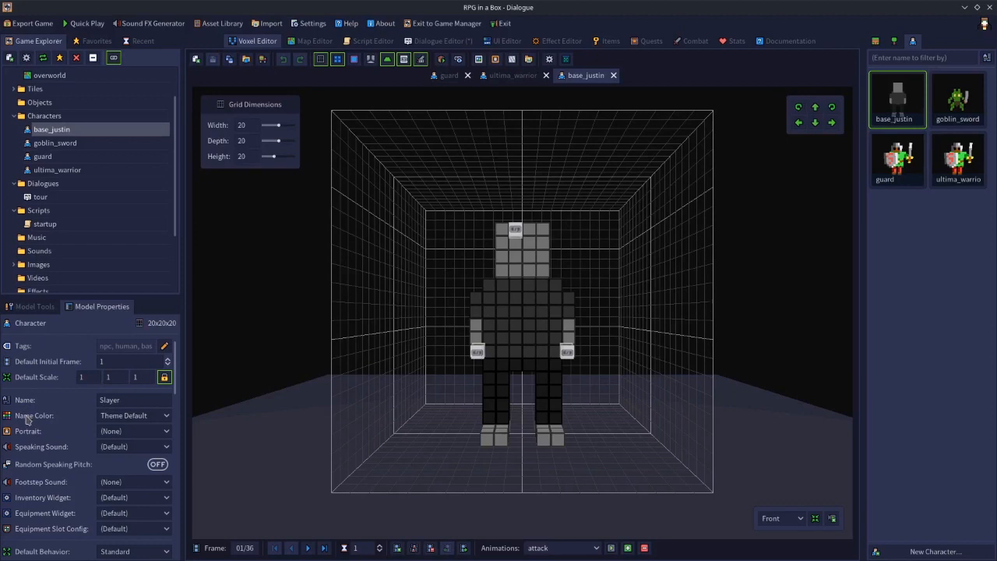
{"action": "left_click", "coordinate": [109, 419]}
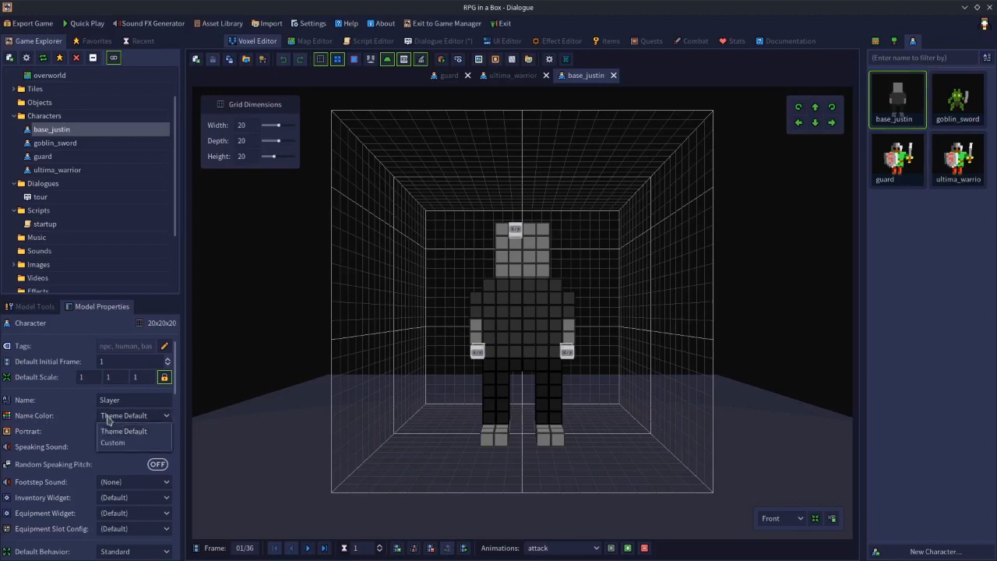
{"action": "left_click", "coordinate": [110, 443]}
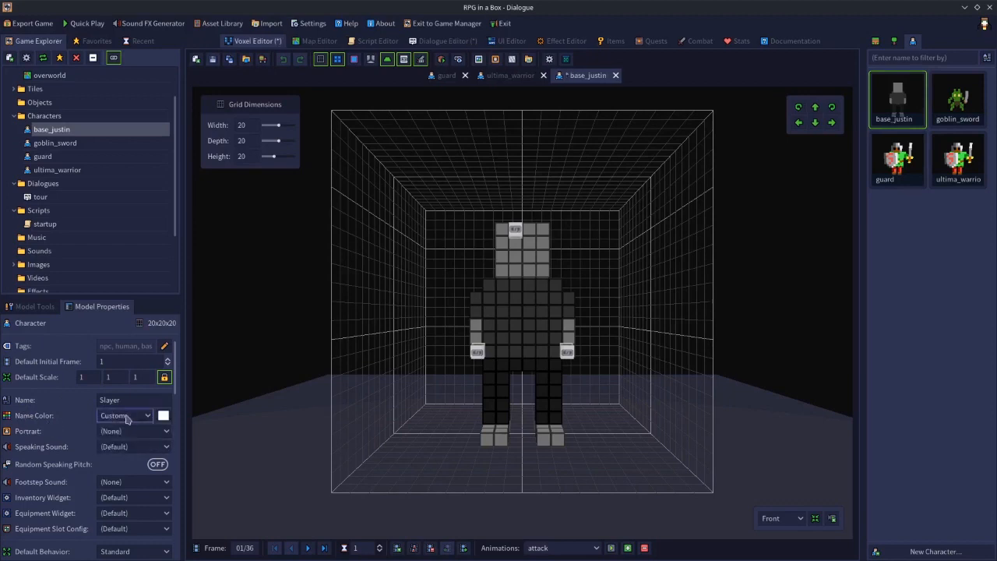
{"action": "left_click", "coordinate": [126, 417]}
{"action": "left_click", "coordinate": [122, 431]}
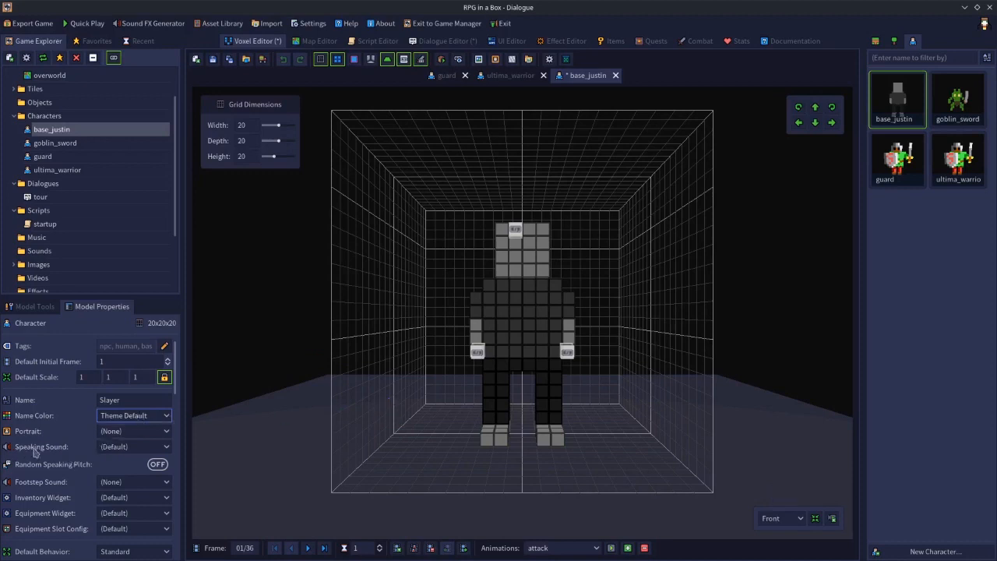
Step: Review base_justin's speaking sound options and toggle Random Speaking Pitch on and back off
{"action": "left_click", "coordinate": [151, 447]}
{"action": "left_click", "coordinate": [58, 454]}
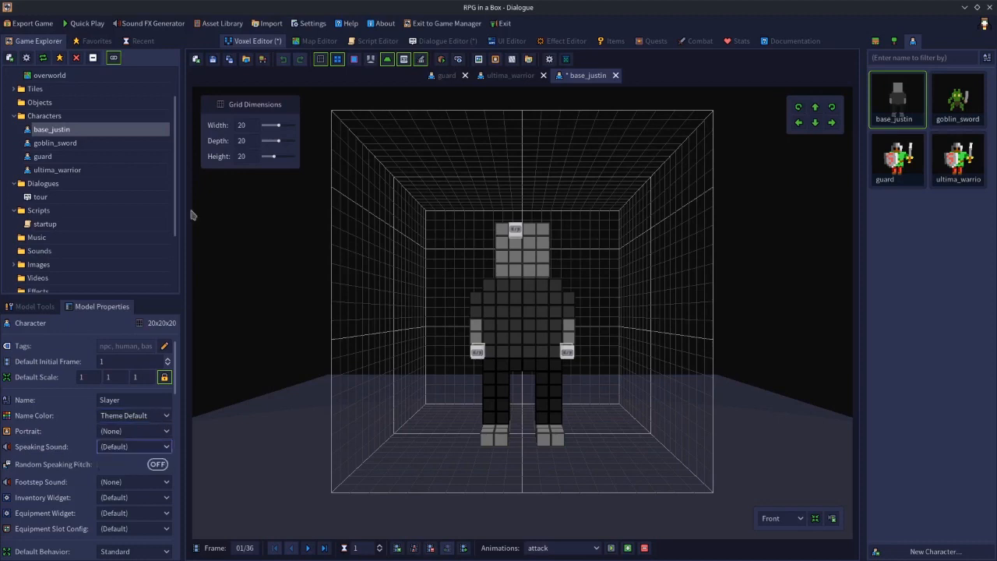
{"action": "left_click", "coordinate": [152, 466]}
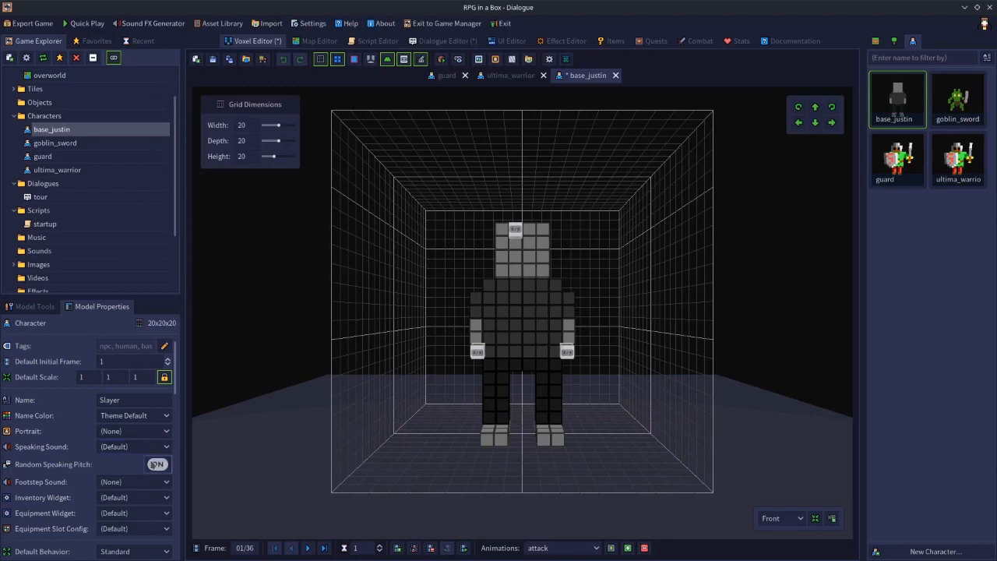
{"action": "left_click", "coordinate": [152, 466]}
Step: Close the base_justin character, discarding its unsaved changes, and return to the tour dialogue
{"action": "left_click", "coordinate": [615, 74]}
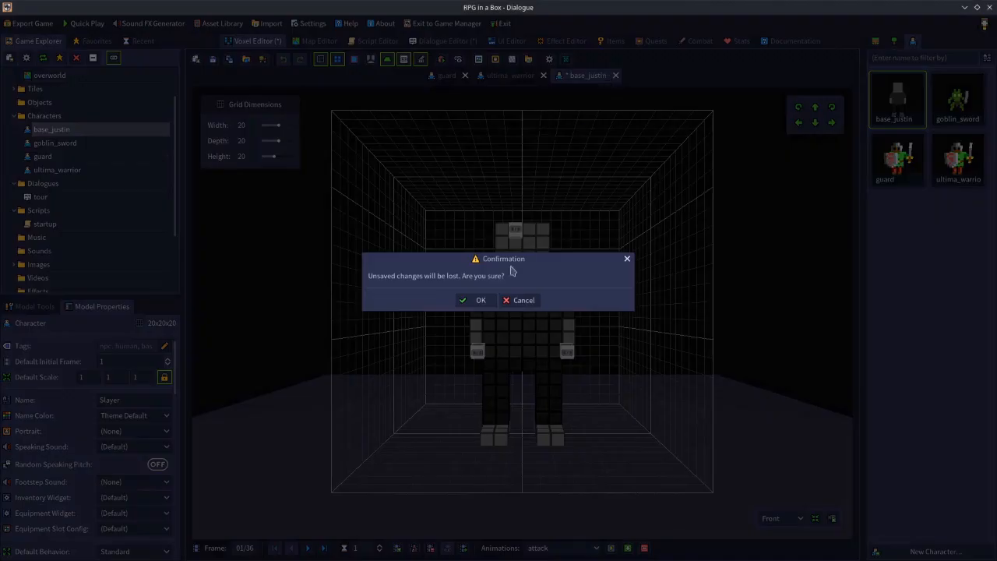
{"action": "left_click", "coordinate": [477, 299]}
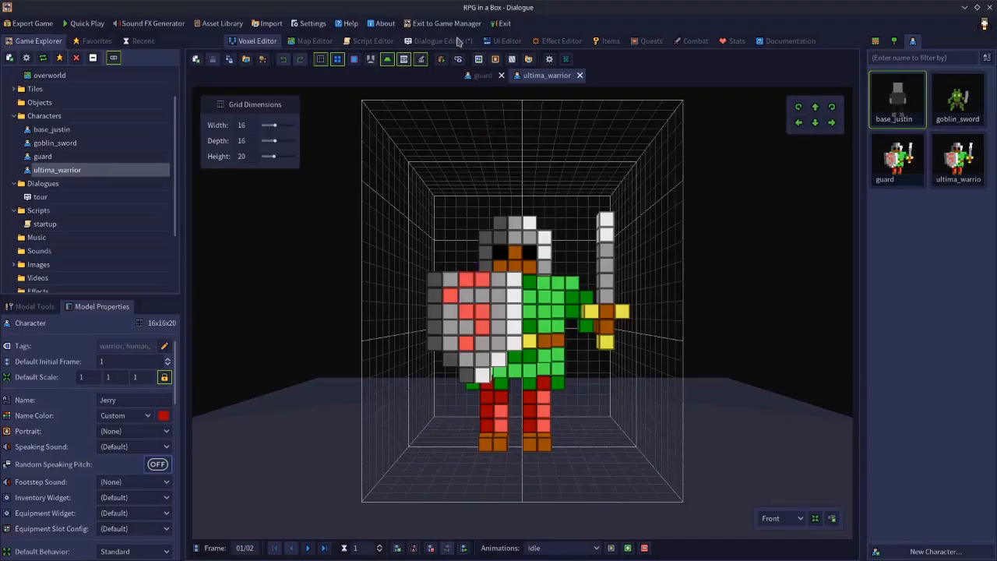
{"action": "left_click", "coordinate": [453, 43]}
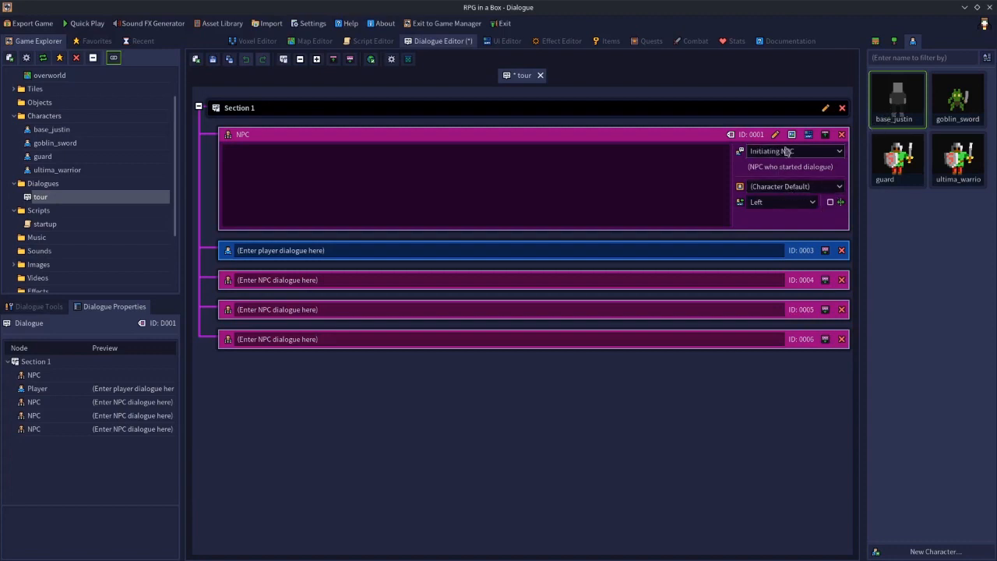
Step: Try None and the custom image choice for the first NPC node's portrait without picking an image, and restore (Character Default)
{"action": "left_click", "coordinate": [779, 187]}
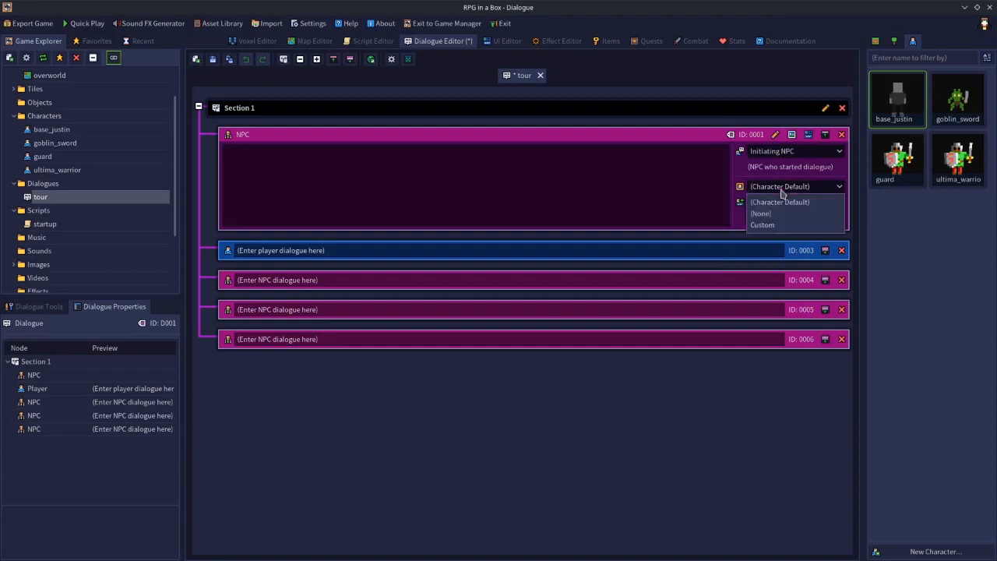
{"action": "left_click", "coordinate": [776, 218]}
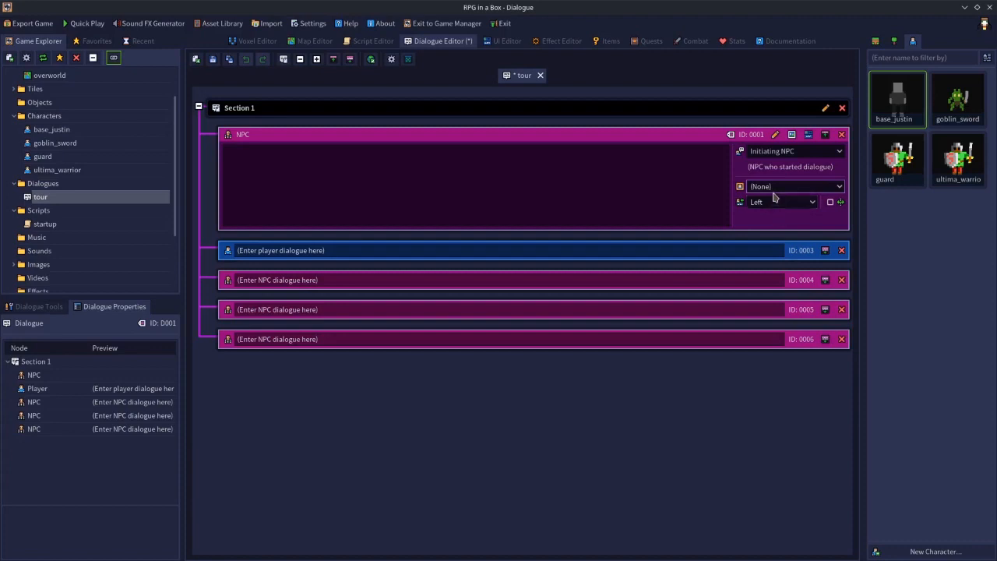
{"action": "left_click", "coordinate": [770, 191]}
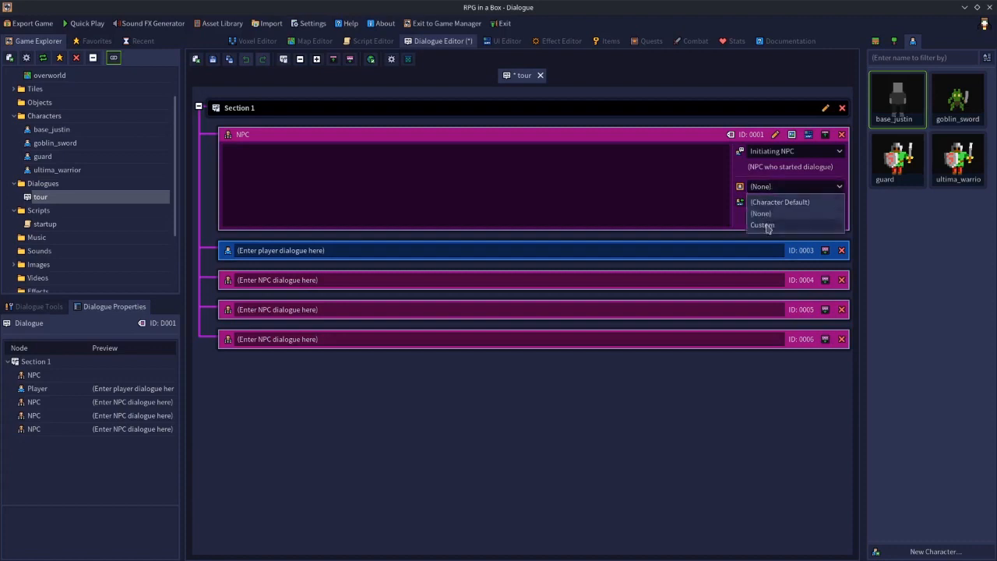
{"action": "left_click", "coordinate": [765, 222]}
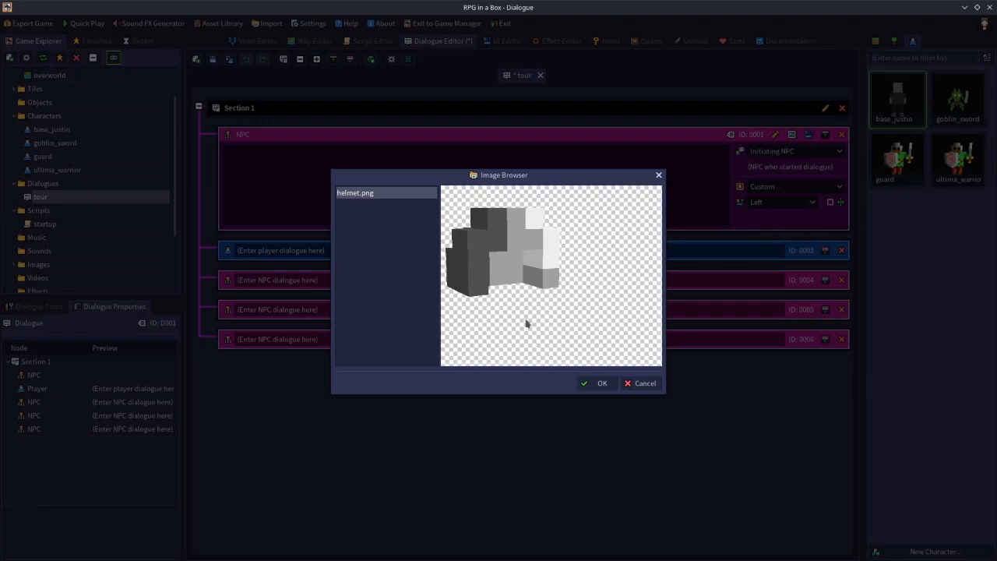
{"action": "left_click", "coordinate": [640, 384]}
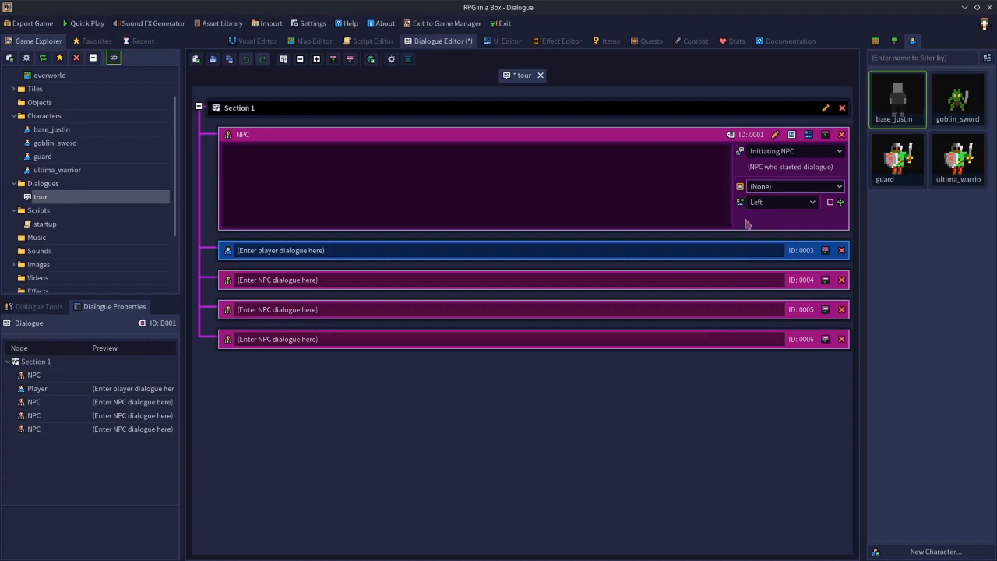
{"action": "left_click", "coordinate": [786, 187]}
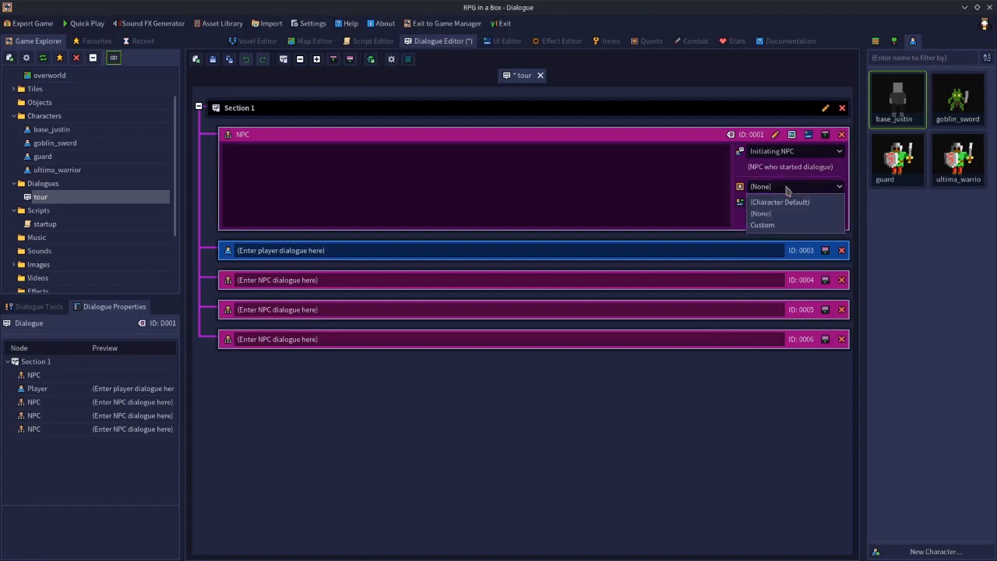
{"action": "left_click", "coordinate": [762, 225]}
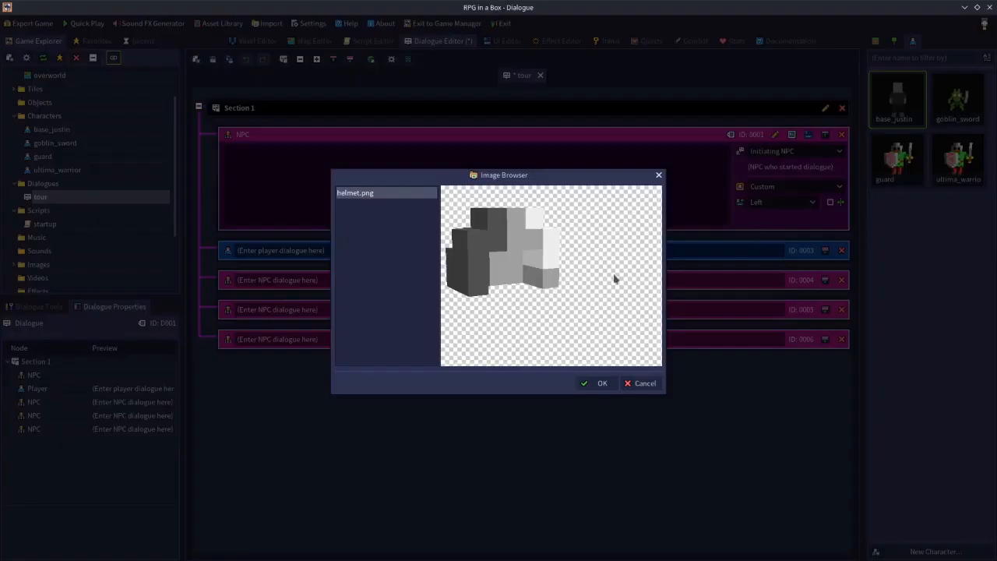
{"action": "left_click", "coordinate": [637, 383]}
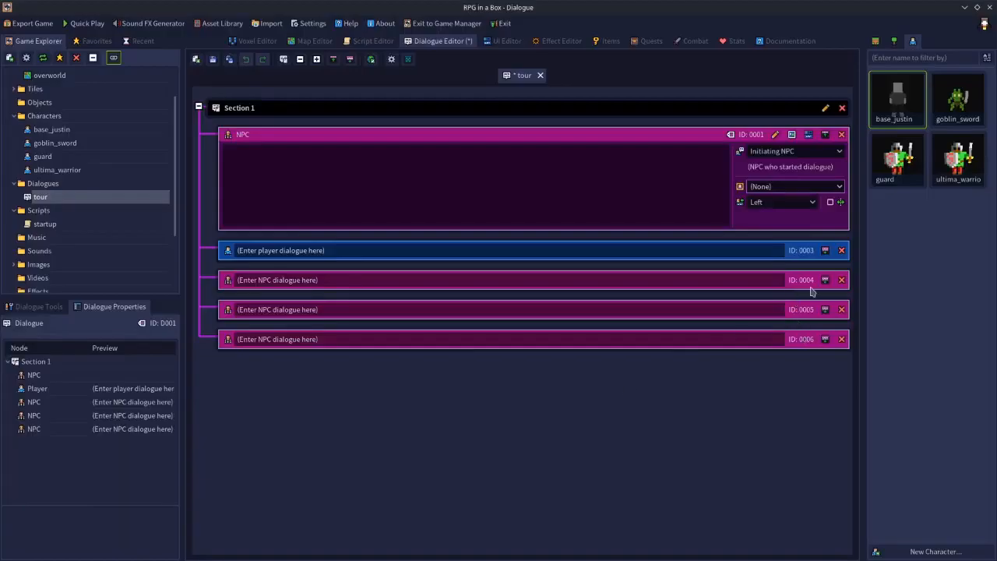
{"action": "left_click", "coordinate": [769, 188]}
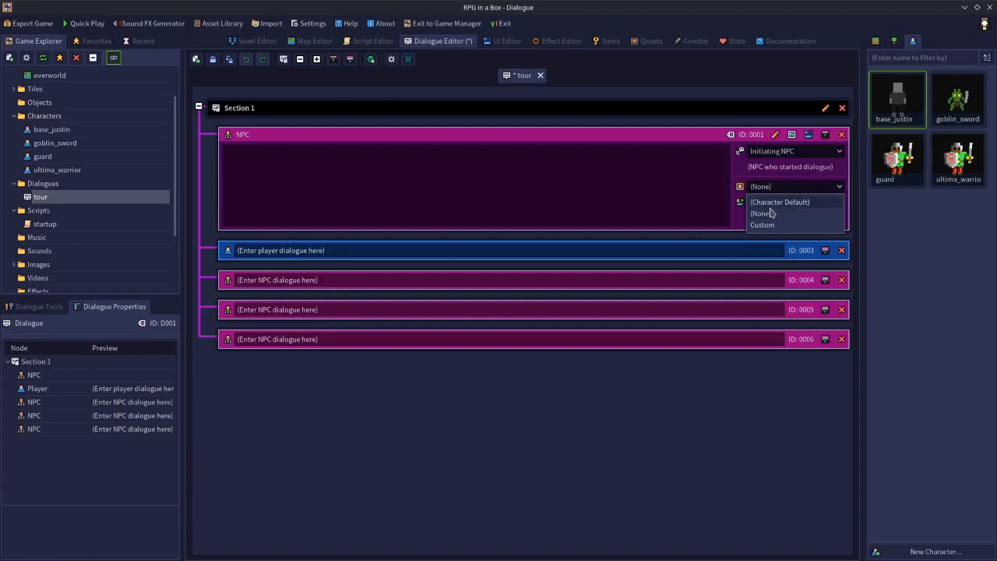
{"action": "left_click", "coordinate": [779, 201]}
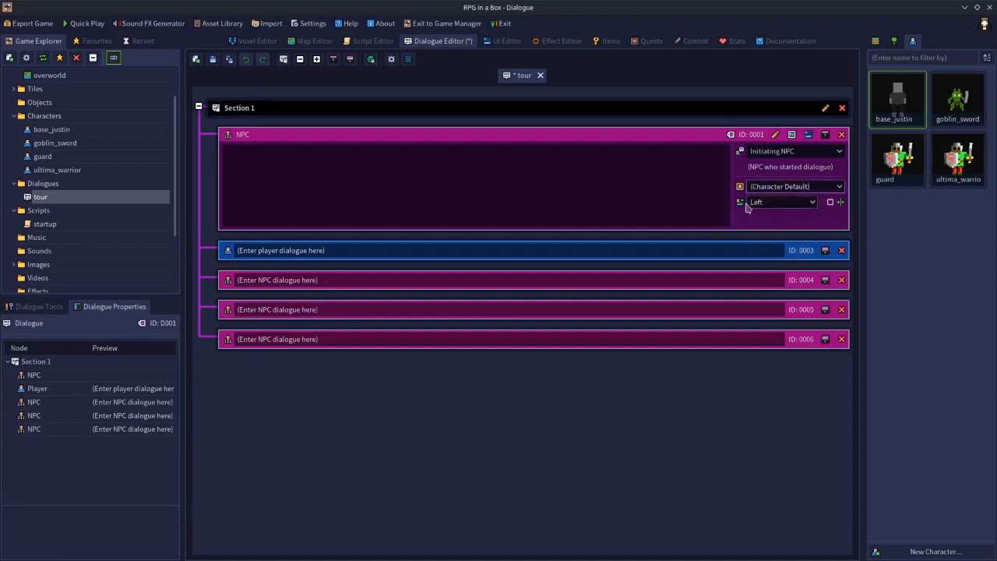
Step: Change the first NPC node's portrait position and return it to Left, and try the portrait's flip option
{"action": "left_click", "coordinate": [748, 204]}
{"action": "left_click", "coordinate": [750, 230]}
{"action": "left_click", "coordinate": [788, 205]}
{"action": "left_click", "coordinate": [770, 218]}
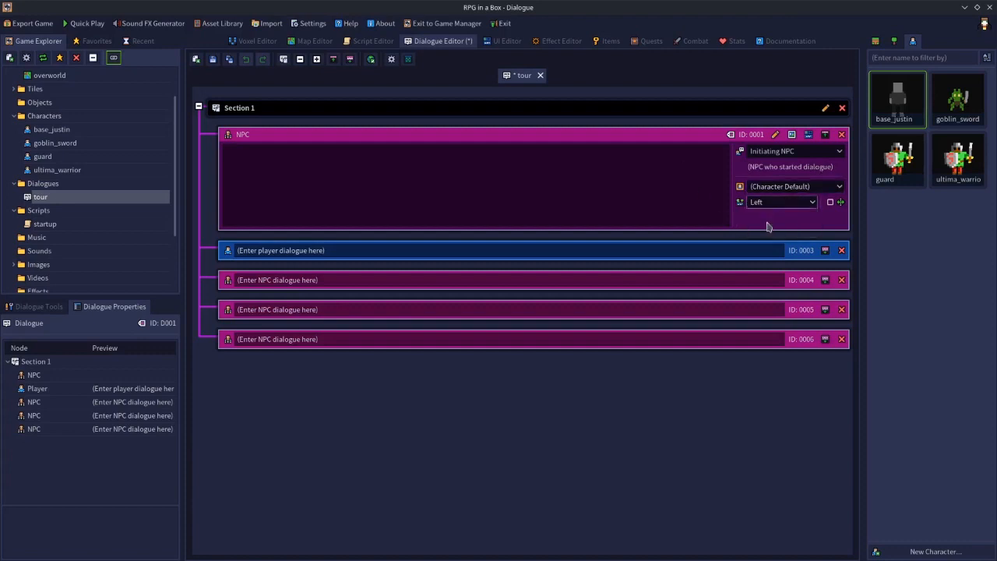
{"action": "left_click", "coordinate": [831, 202]}
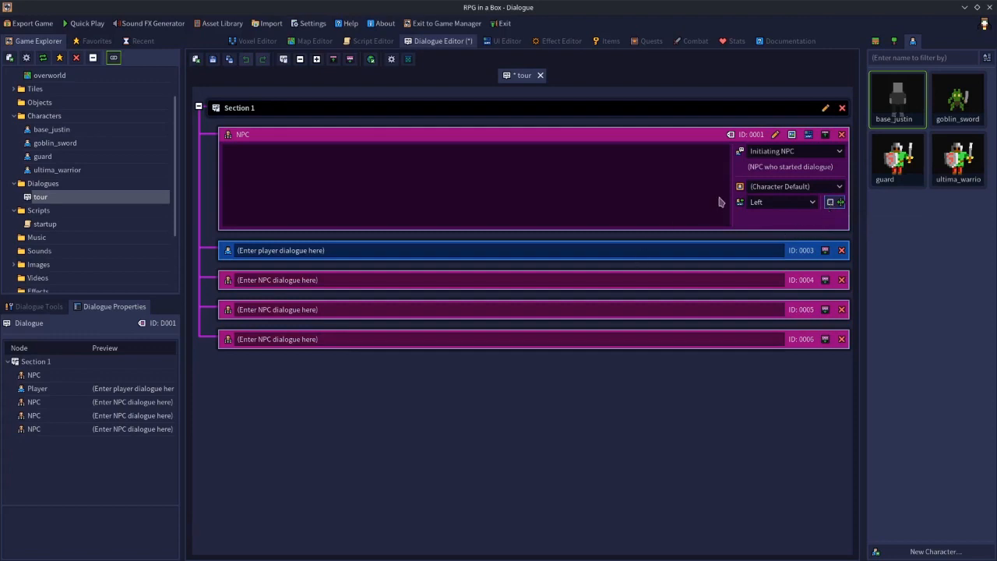
Step: Collapse the first NPC node, expand Player node 0003 and convert it into a set of two player choices
{"action": "left_click", "coordinate": [828, 135]}
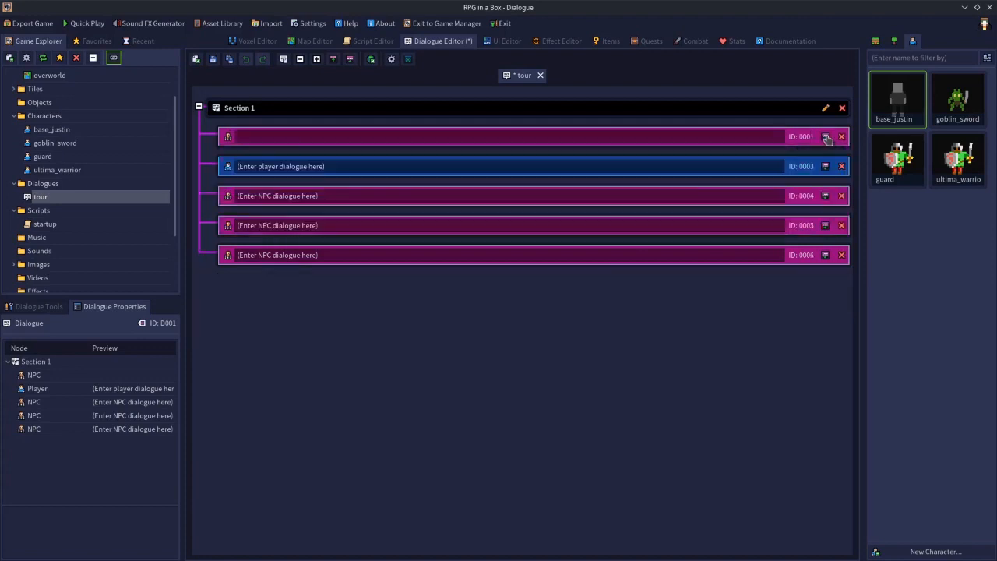
{"action": "left_click", "coordinate": [824, 167]}
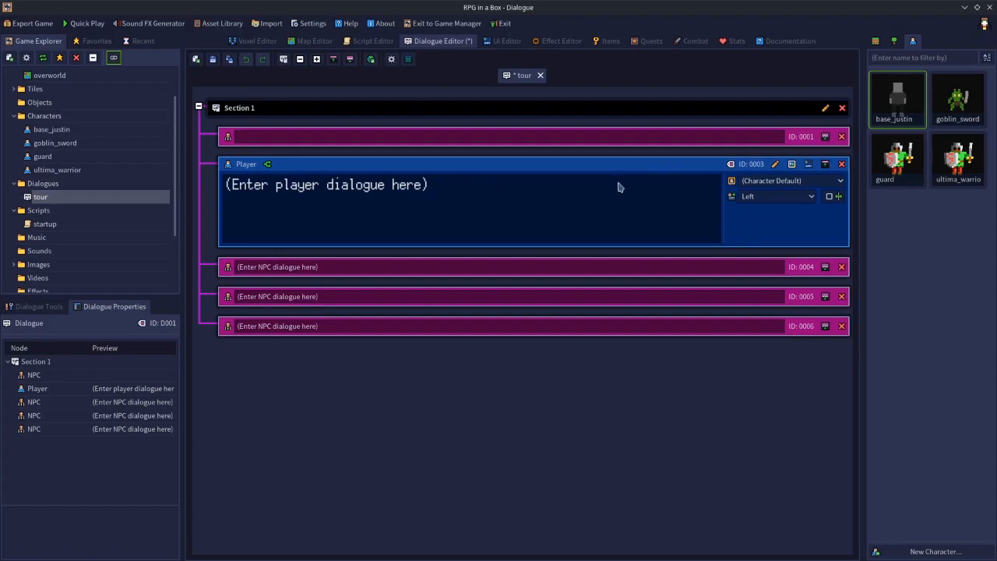
{"action": "left_click", "coordinate": [267, 165]}
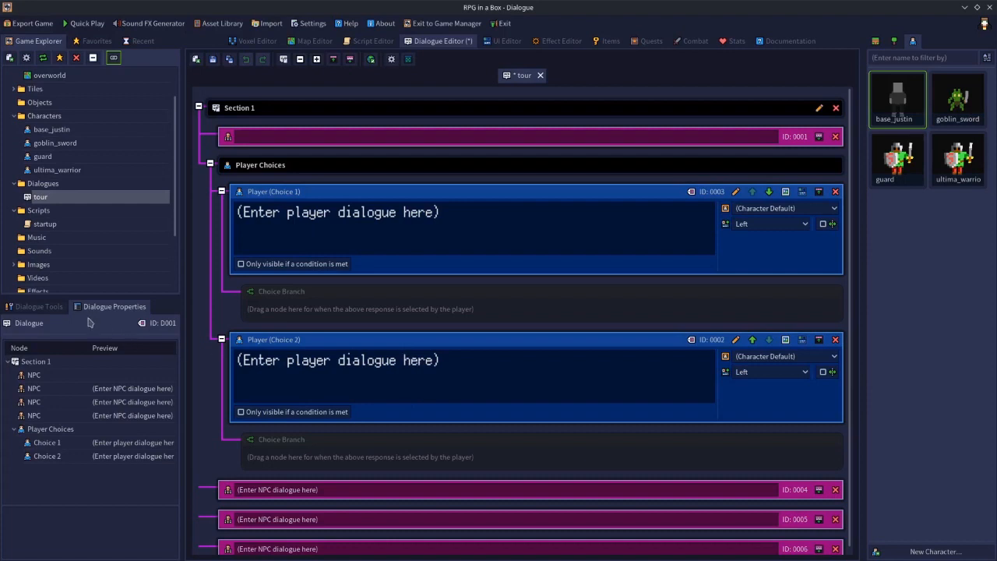
Step: Hold a new Player node over Choice 2 to preview the placement highlight, without placing the node
{"action": "left_click", "coordinate": [50, 307]}
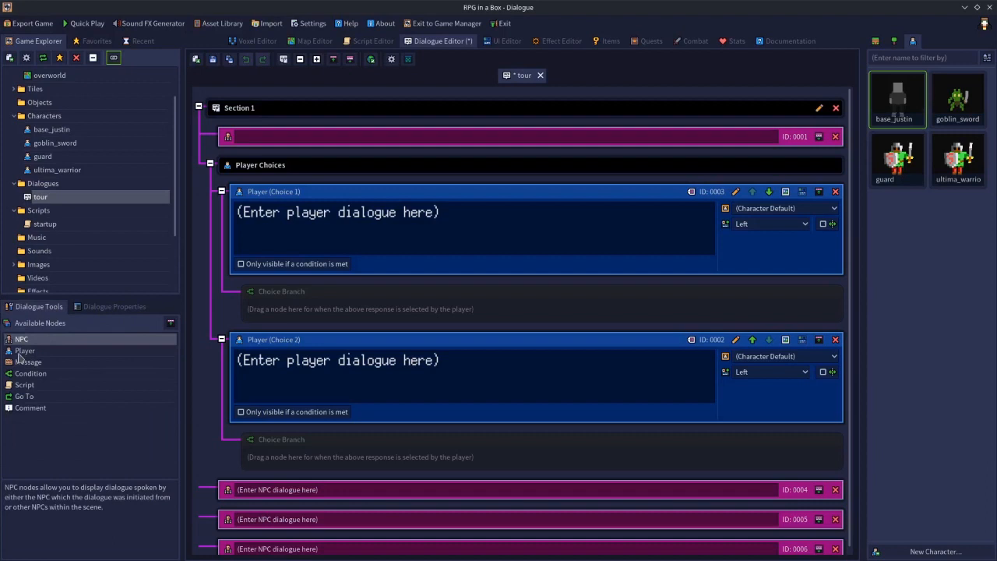
{"action": "left_click", "coordinate": [21, 352]}
{"action": "left_click_drag", "start_coordinate": [21, 355], "coordinate": [322, 360]}
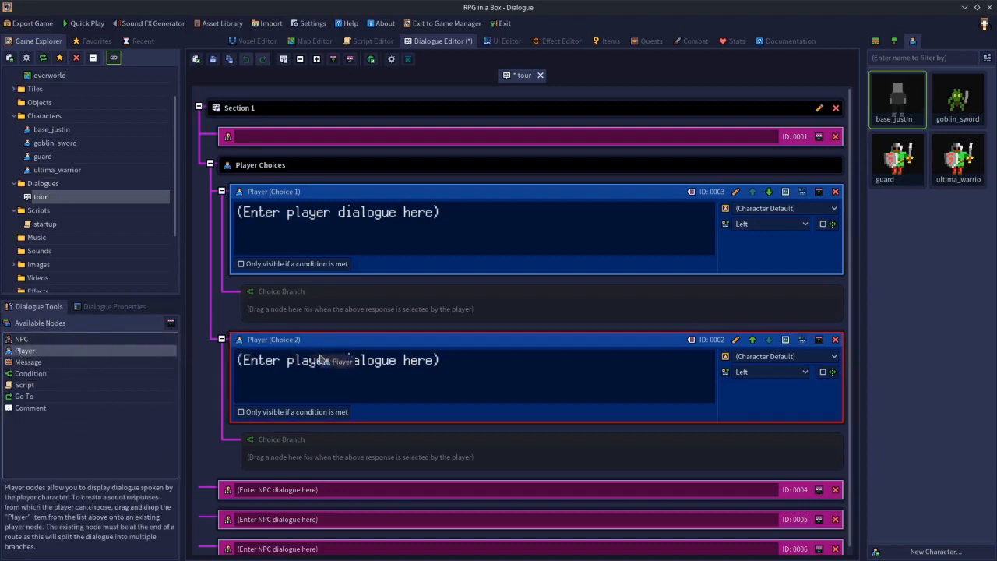
{"action": "left_click_drag", "start_coordinate": [321, 360], "coordinate": [78, 355]}
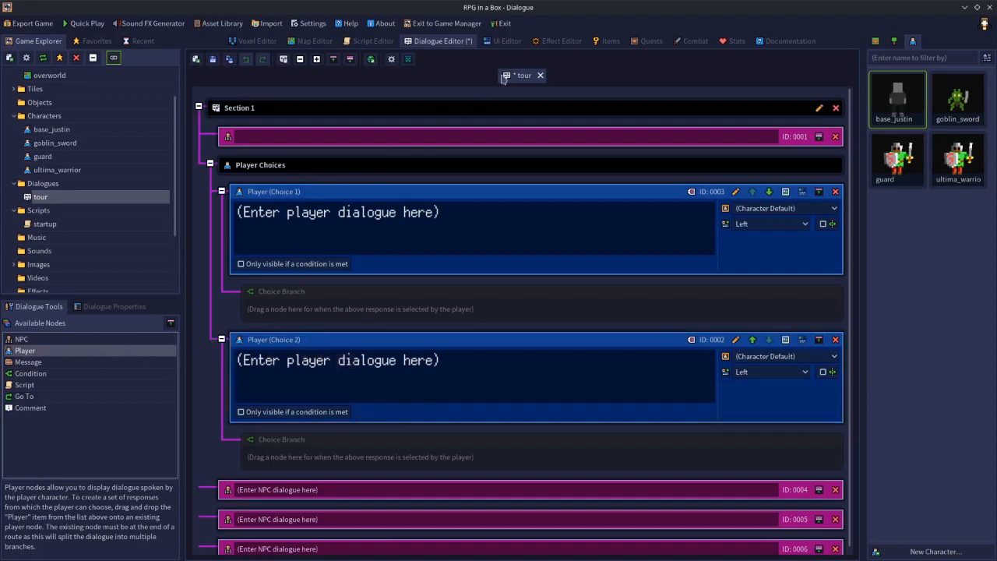
Step: Reset the Dialogue Editor's Pending Placement Color and Connection Color to their defaults
{"action": "left_click", "coordinate": [391, 60]}
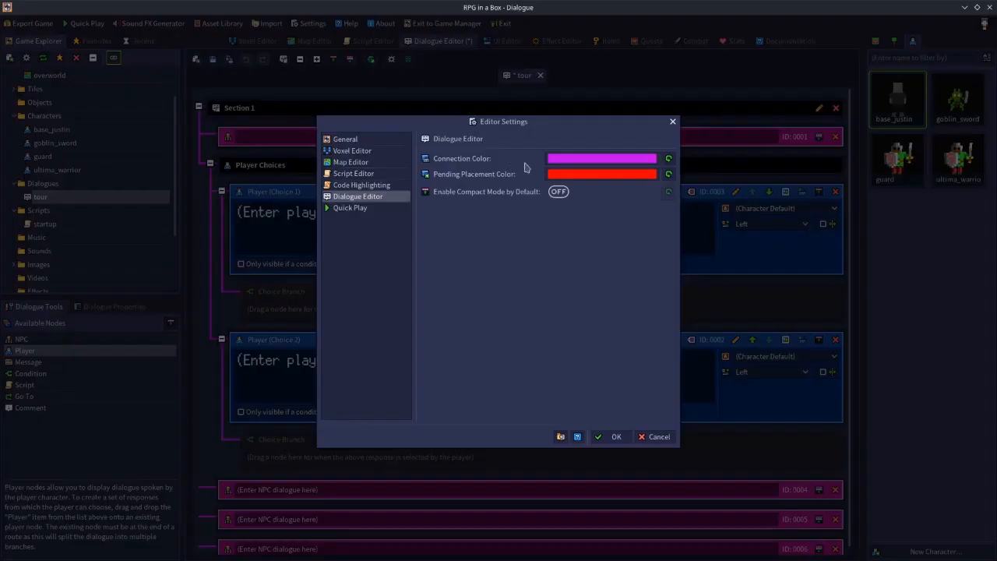
{"action": "left_click", "coordinate": [668, 174]}
{"action": "left_click", "coordinate": [669, 158]}
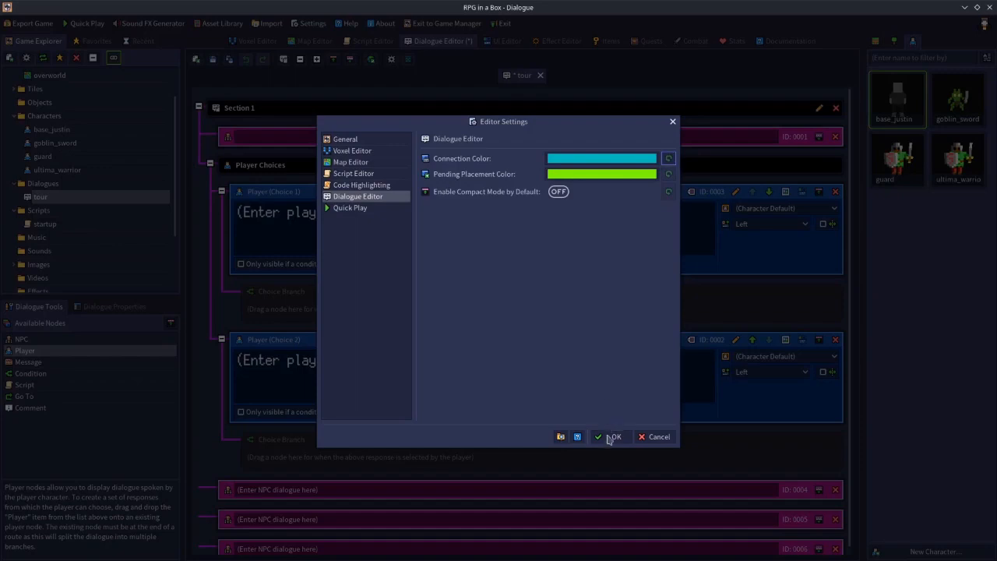
{"action": "left_click", "coordinate": [612, 437]}
Step: Add a third and a fourth player choice by placing new Player nodes onto Choice 2 and Choice 3
{"action": "left_click_drag", "start_coordinate": [29, 352], "coordinate": [380, 365]}
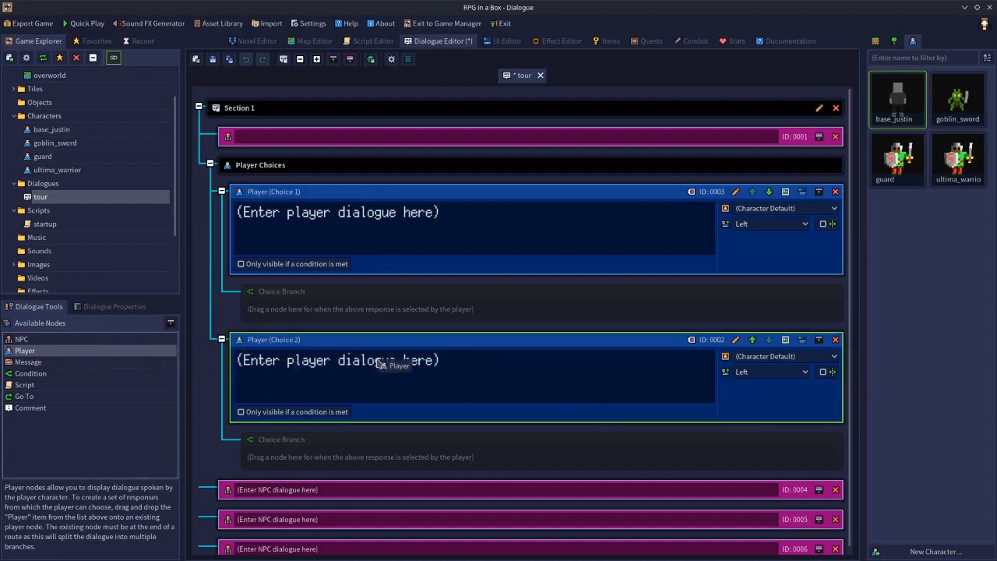
{"action": "mouse_move", "coordinate": [379, 364]}
{"action": "left_mouse_down"}
{"action": "mouse_move", "coordinate": [388, 199]}
{"action": "mouse_move", "coordinate": [392, 330]}
{"action": "mouse_move", "coordinate": [405, 373]}
{"action": "mouse_move", "coordinate": [404, 278]}
{"action": "mouse_move", "coordinate": [398, 384]}
{"action": "mouse_move", "coordinate": [379, 211]}
{"action": "mouse_move", "coordinate": [363, 236]}
{"action": "mouse_move", "coordinate": [347, 233]}
{"action": "mouse_move", "coordinate": [355, 205]}
{"action": "mouse_move", "coordinate": [394, 364]}
{"action": "left_mouse_up"}
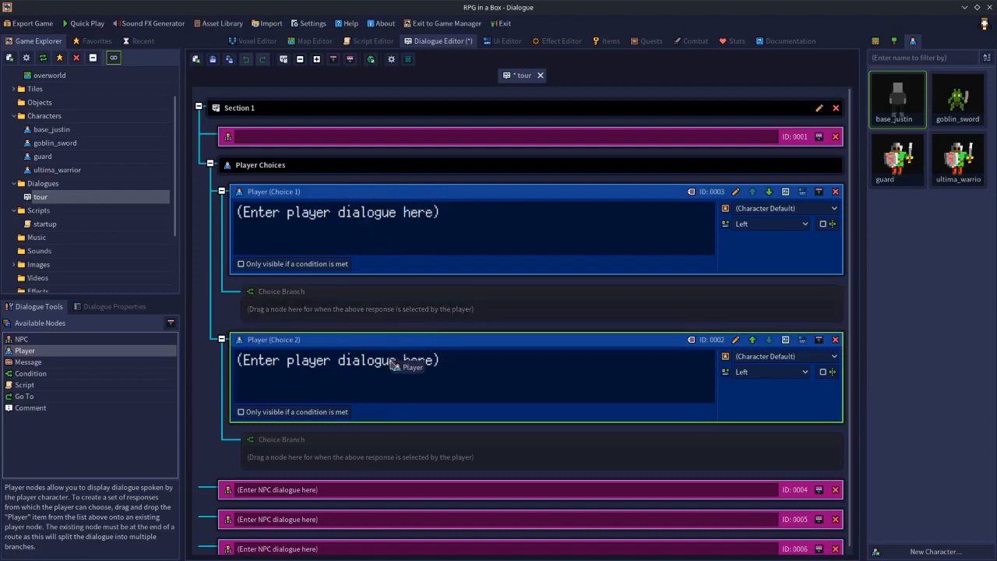
{"action": "left_click_drag", "start_coordinate": [394, 364], "coordinate": [380, 383]}
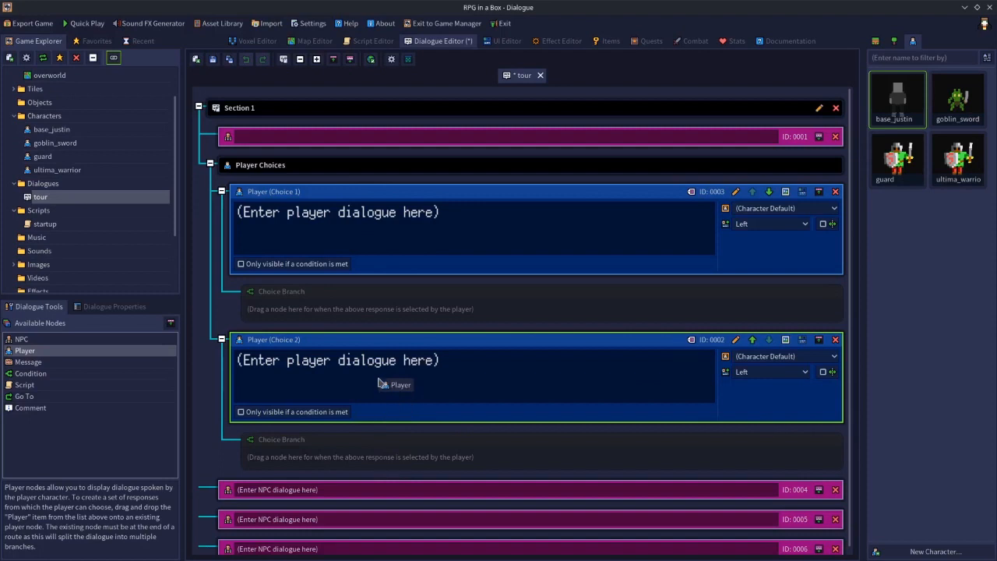
{"action": "left_click_drag", "start_coordinate": [379, 383], "coordinate": [381, 393]}
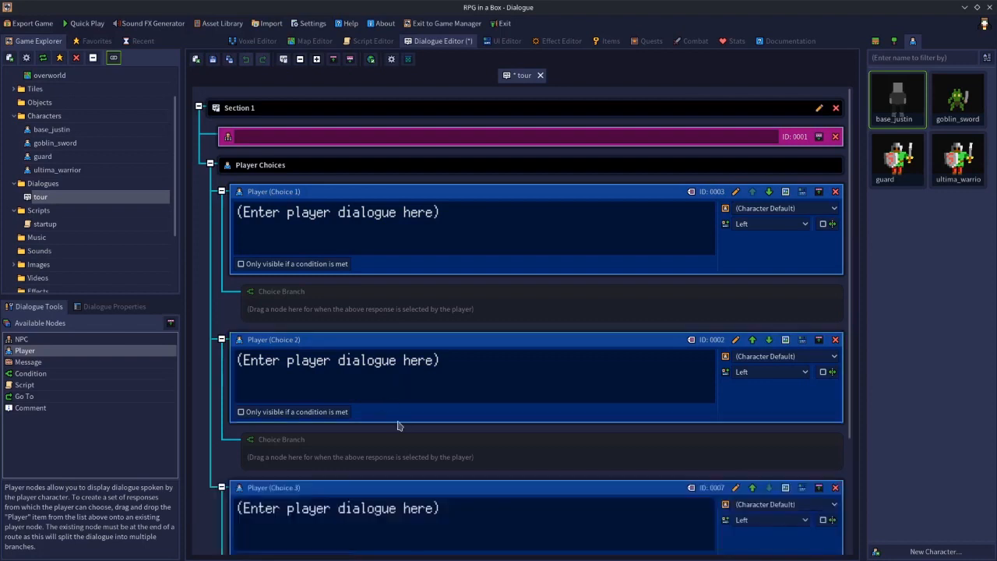
{"action": "scroll", "coordinate": [359, 417], "scroll_direction": "down", "scroll_amount": 3}
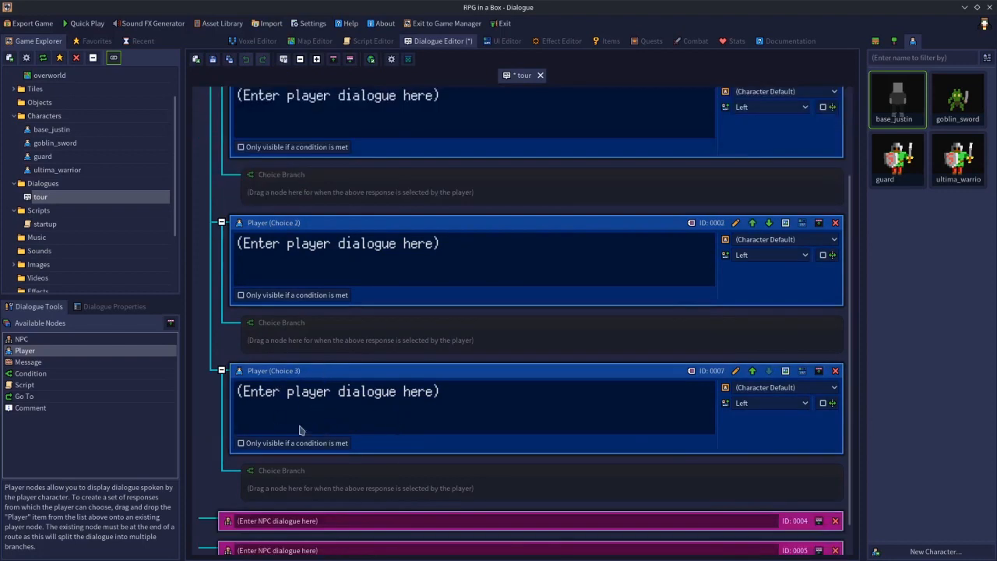
{"action": "left_click_drag", "start_coordinate": [16, 352], "coordinate": [320, 391]}
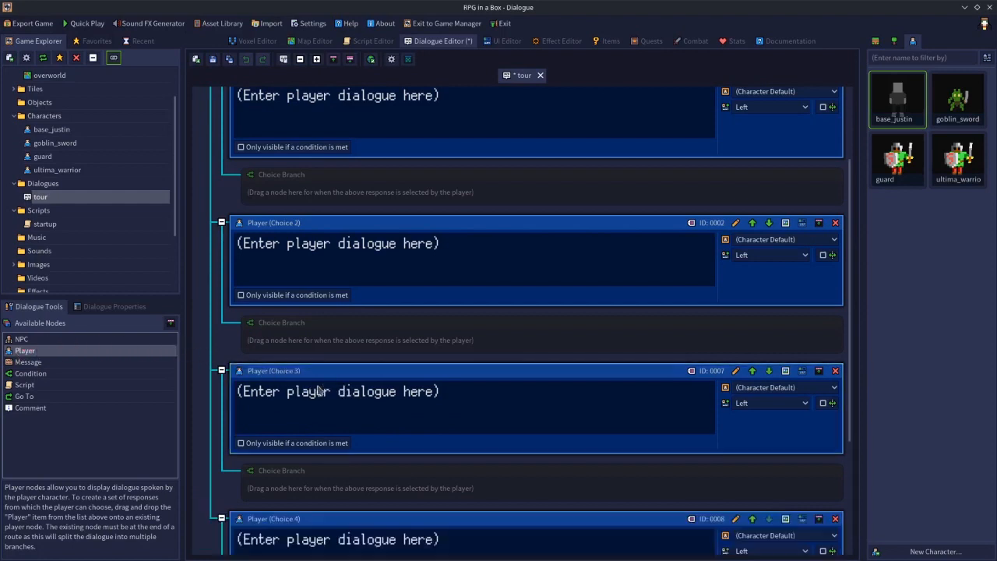
Step: Delete player Choice 4 and Choice 3, confirming each deletion
{"action": "scroll", "coordinate": [386, 415], "scroll_direction": "down", "scroll_amount": 3}
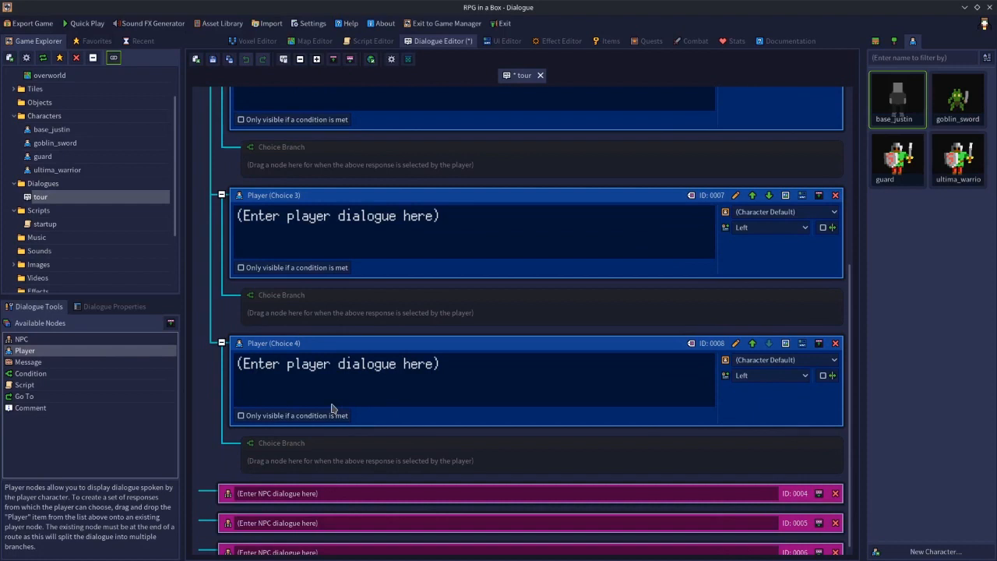
{"action": "left_click", "coordinate": [835, 343]}
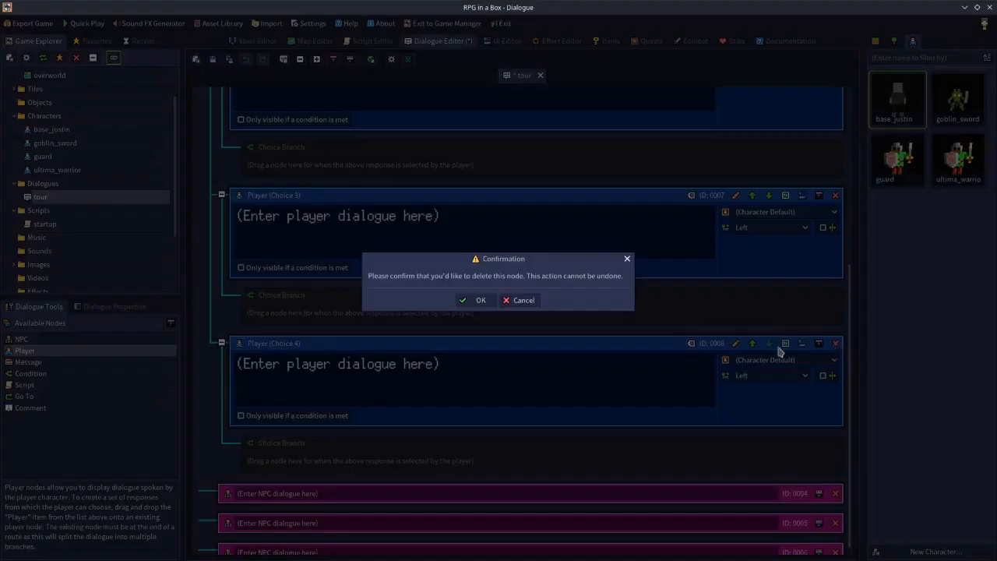
{"action": "left_click", "coordinate": [480, 300]}
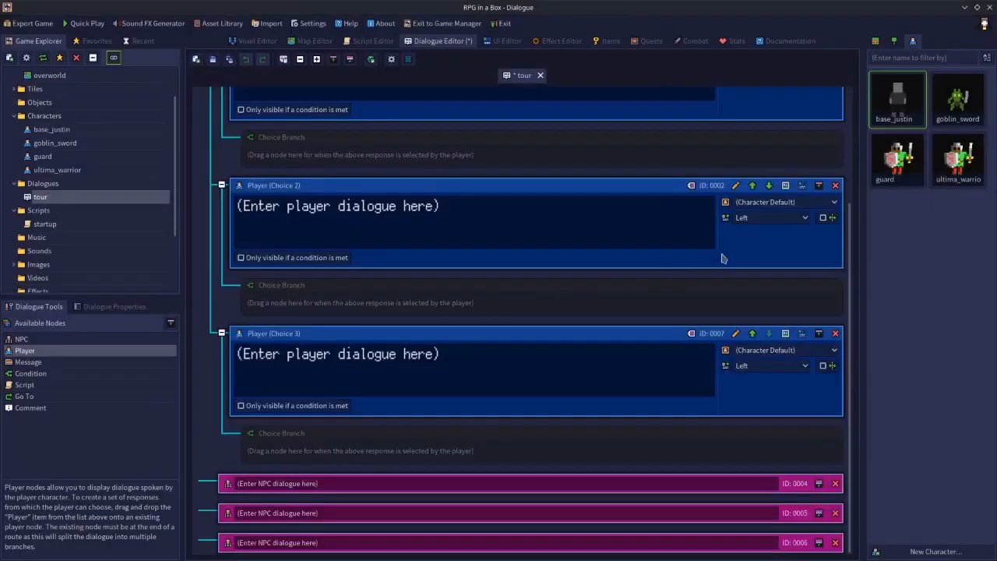
{"action": "left_click", "coordinate": [835, 333]}
{"action": "left_click", "coordinate": [474, 300]}
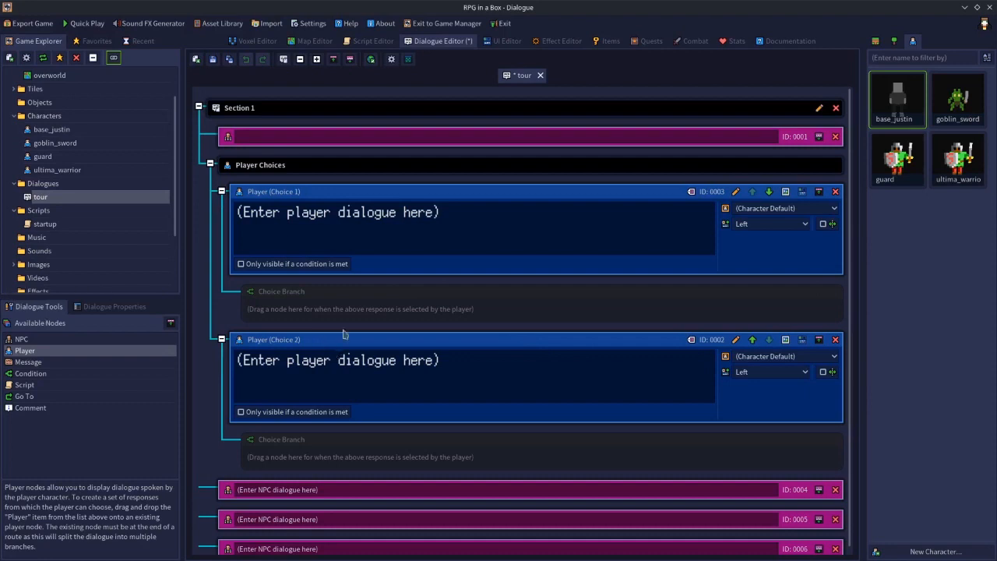
Step: Delete player Choice 2 so that only the single Player node 0003 remains
{"action": "left_click", "coordinate": [835, 340]}
{"action": "left_click", "coordinate": [489, 303]}
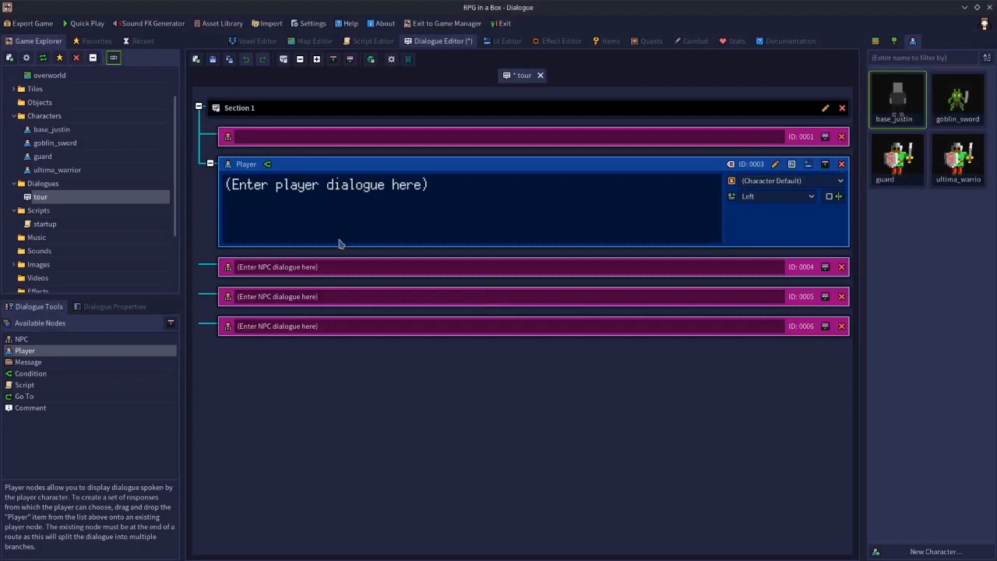
Step: Insert another Player node directly below Player node 0003 and delete it again
{"action": "left_click_drag", "start_coordinate": [31, 352], "coordinate": [259, 254]}
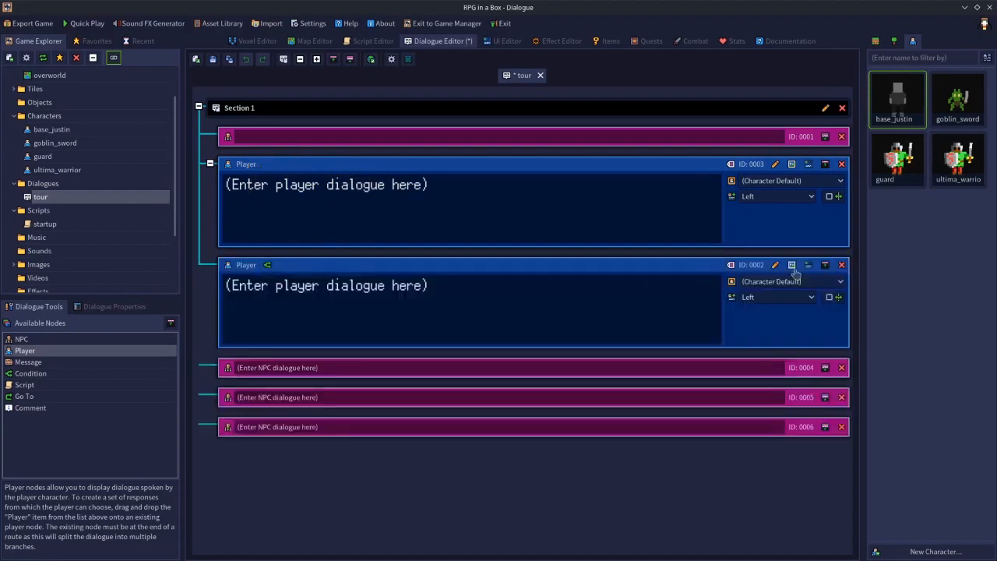
{"action": "left_click", "coordinate": [841, 265]}
{"action": "left_click", "coordinate": [481, 300]}
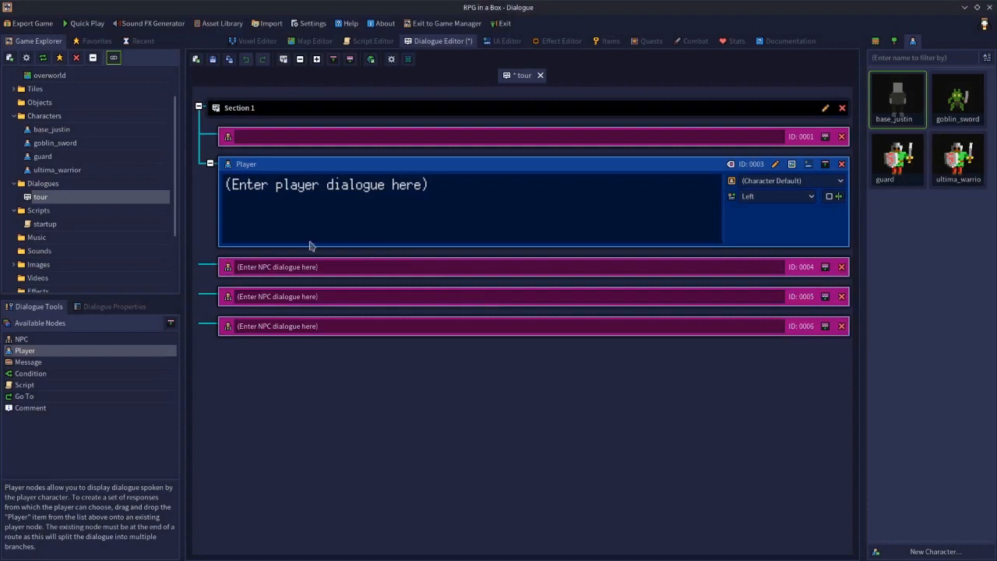
Step: Delete NPC node 0004 directly below the Player node
{"action": "left_click_drag", "start_coordinate": [11, 348], "coordinate": [160, 286]}
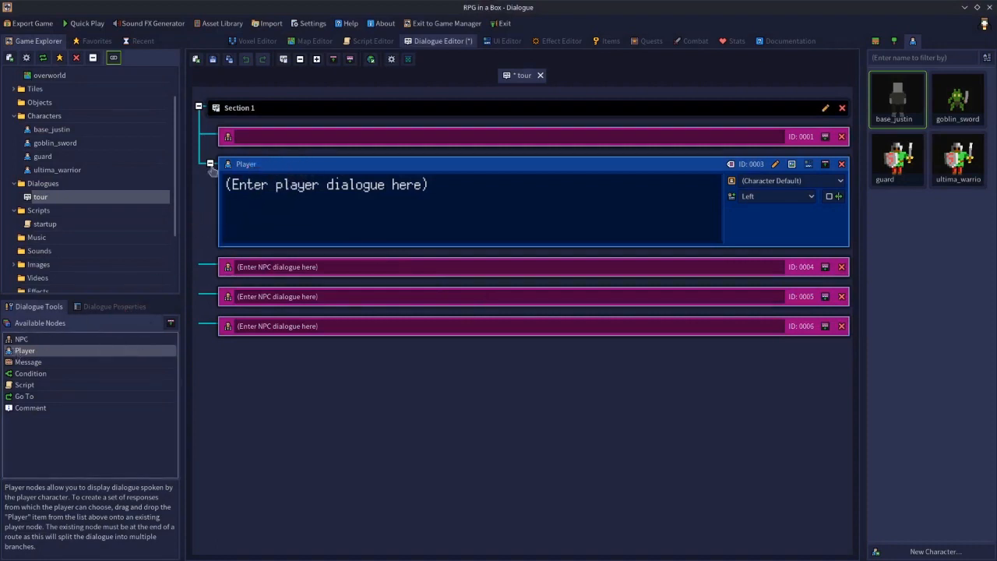
{"action": "left_click", "coordinate": [842, 267]}
{"action": "left_click", "coordinate": [477, 302]}
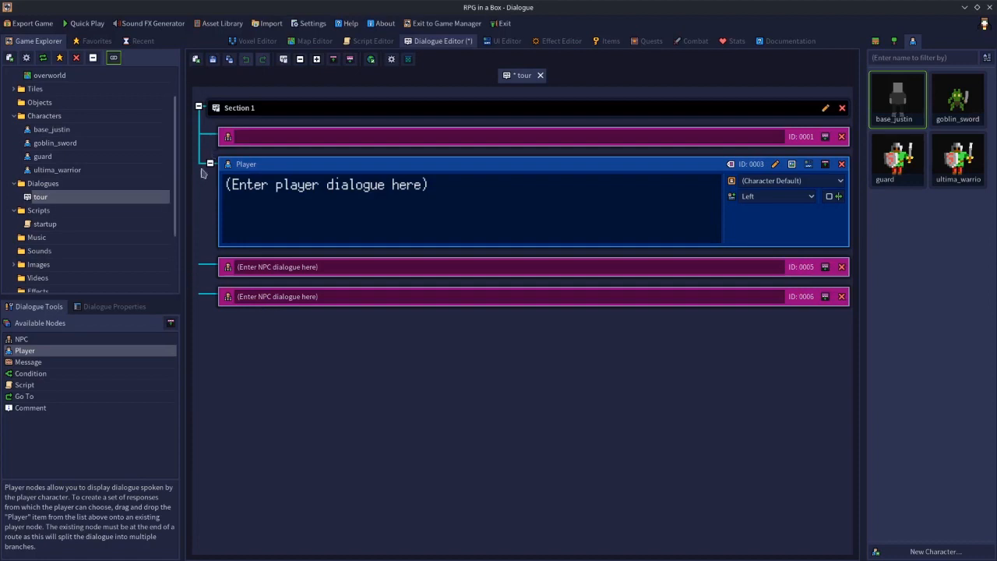
Step: Delete NPC nodes 0005 and 0006 and the Player node above them, confirming each deletion
{"action": "left_click", "coordinate": [842, 267]}
{"action": "left_click", "coordinate": [480, 300]}
{"action": "left_click", "coordinate": [841, 266]}
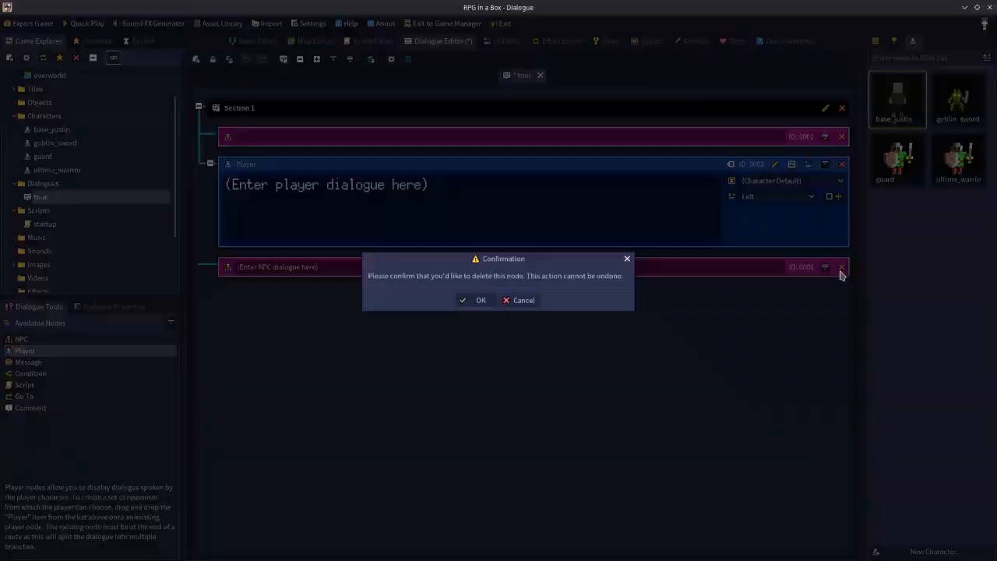
{"action": "left_click", "coordinate": [481, 300]}
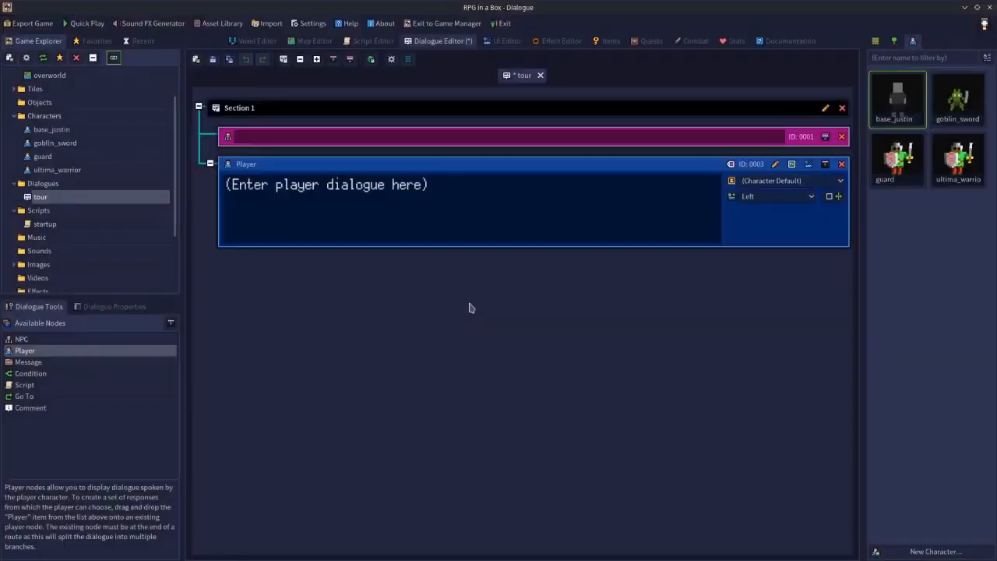
{"action": "left_click", "coordinate": [842, 164]}
{"action": "left_click", "coordinate": [481, 300]}
Step: Add a Player node below the collapsed NPC node and split it into three player choices
{"action": "left_click_drag", "start_coordinate": [42, 350], "coordinate": [340, 242]}
{"action": "left_click_drag", "start_coordinate": [21, 352], "coordinate": [326, 200]}
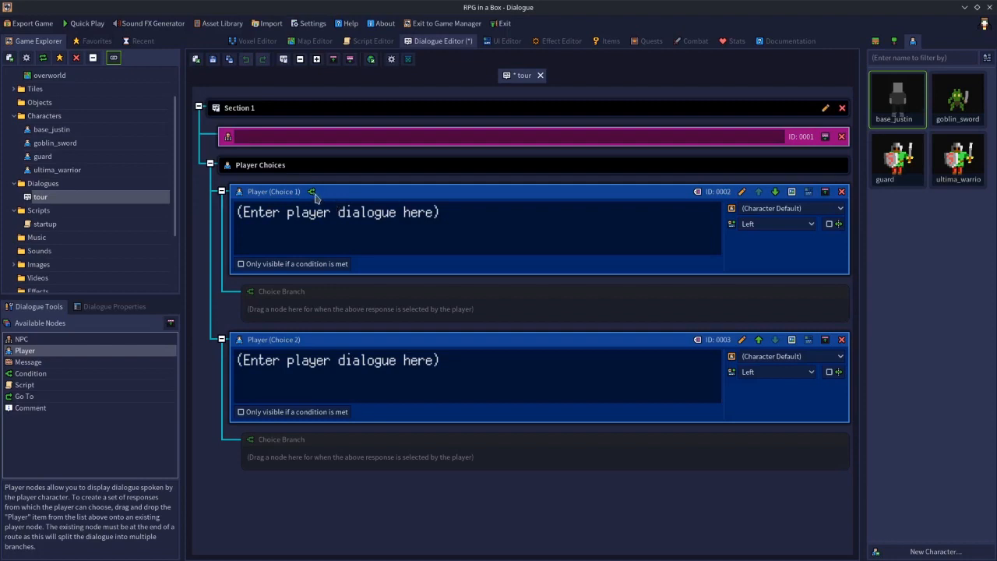
{"action": "left_click", "coordinate": [313, 195]}
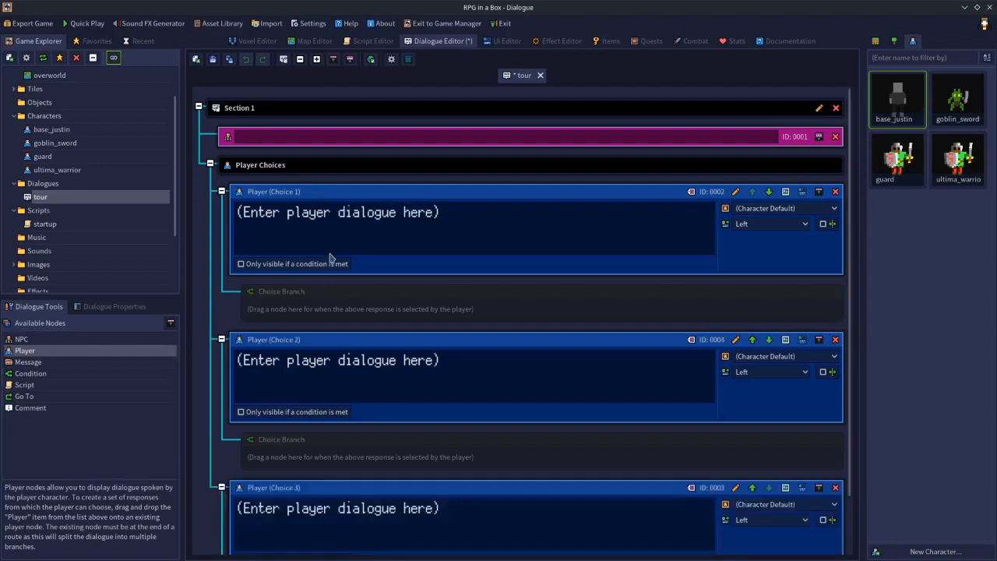
{"action": "scroll", "coordinate": [329, 257], "scroll_direction": "down", "scroll_amount": 2}
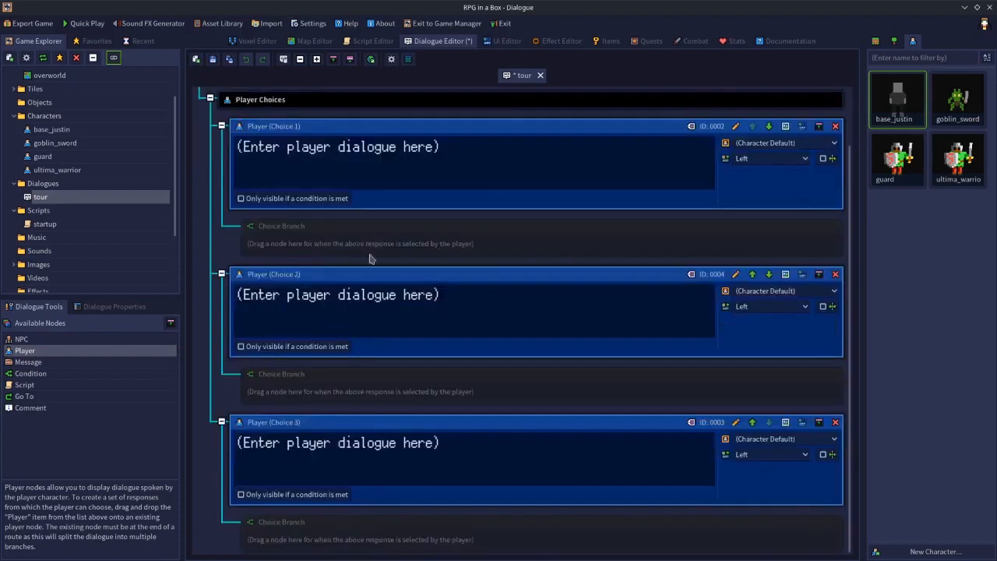
{"action": "scroll", "coordinate": [507, 294], "scroll_direction": "up", "scroll_amount": 2}
{"action": "scroll", "coordinate": [505, 297], "scroll_direction": "down", "scroll_amount": 2}
Step: Delete all three player choices one by one, confirming each deletion, so that only the collapsed NPC node remains
{"action": "left_click", "coordinate": [836, 126]}
{"action": "left_click", "coordinate": [477, 299]}
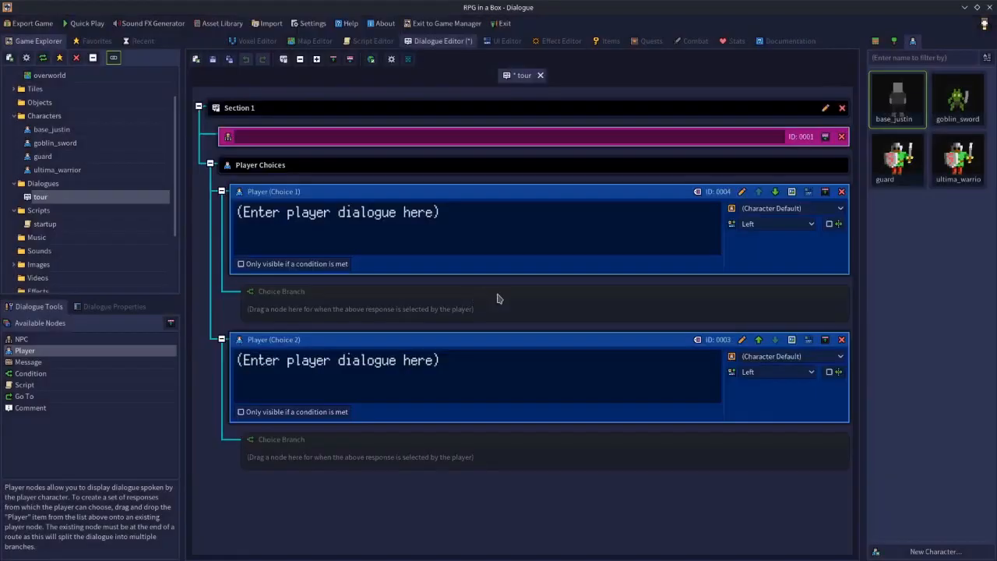
{"action": "left_click", "coordinate": [841, 191]}
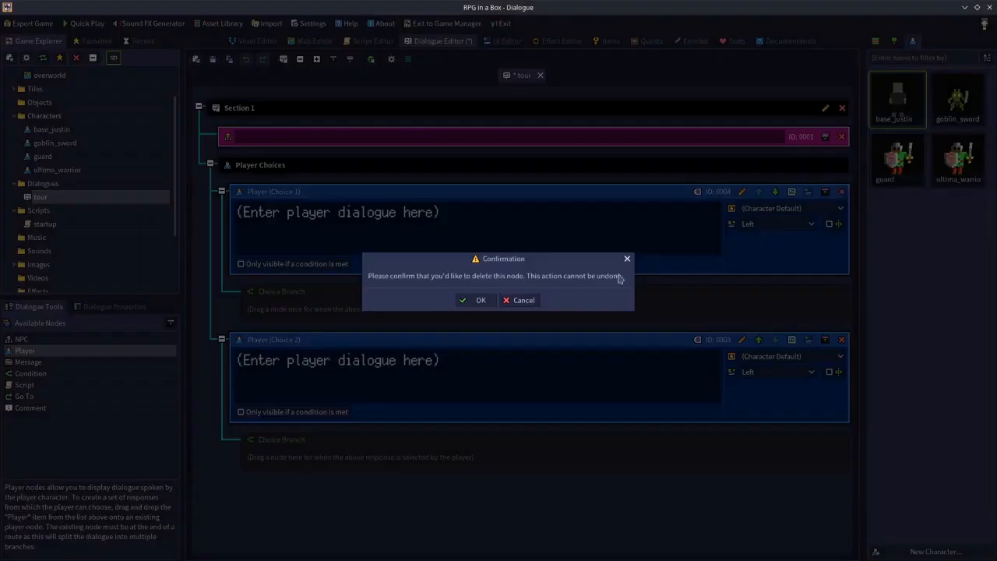
{"action": "left_click", "coordinate": [478, 301]}
{"action": "left_click", "coordinate": [841, 165]}
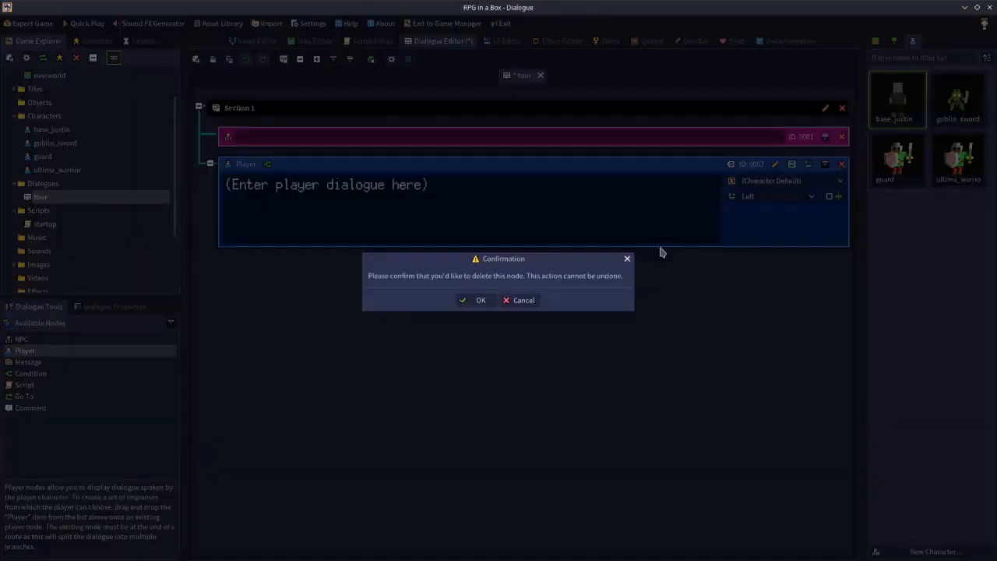
{"action": "left_click", "coordinate": [478, 301]}
Step: Add a Message node below the NPC node reading "*You hear a noise*", a blank line and "Tip: Use Journal (J)"
{"action": "left_click_drag", "start_coordinate": [28, 362], "coordinate": [481, 286]}
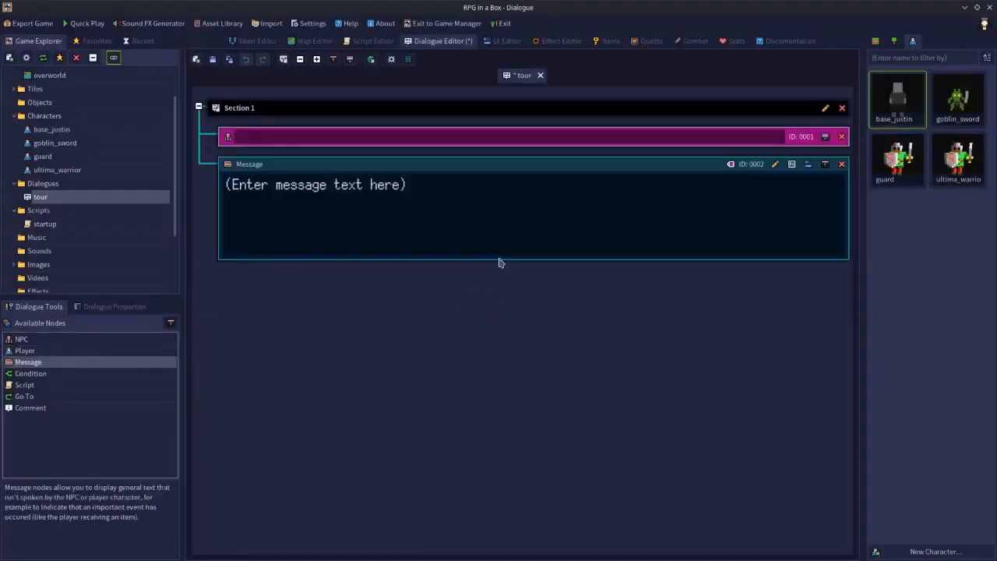
{"action": "left_click", "coordinate": [271, 196]}
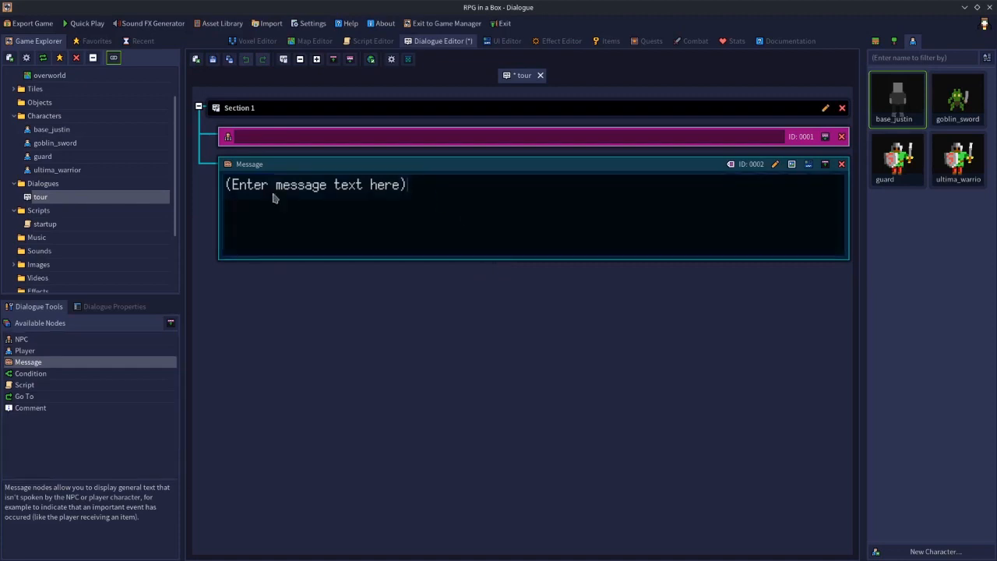
{"action": "type", "text": "**"}
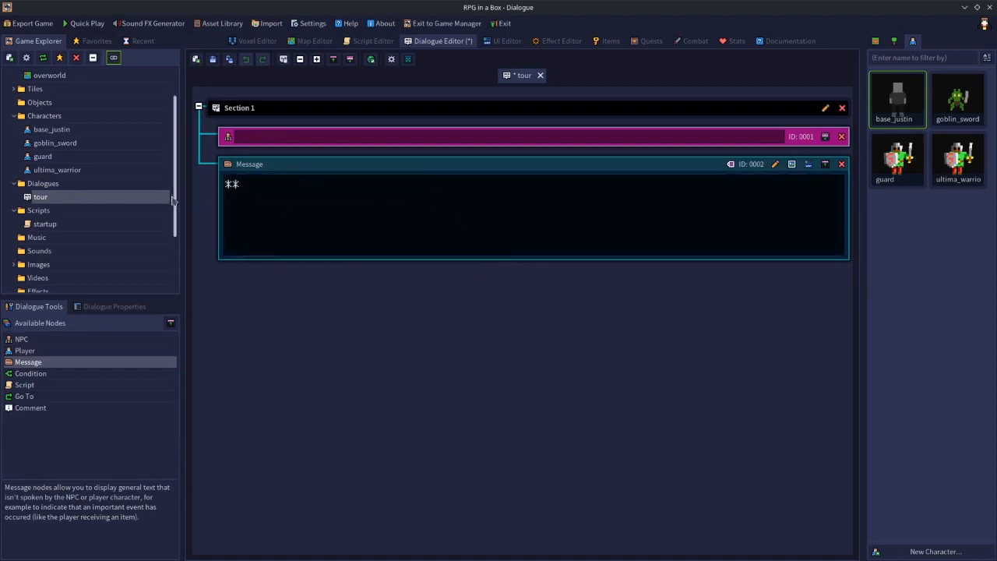
{"action": "type", "text": "You hear a noise"}
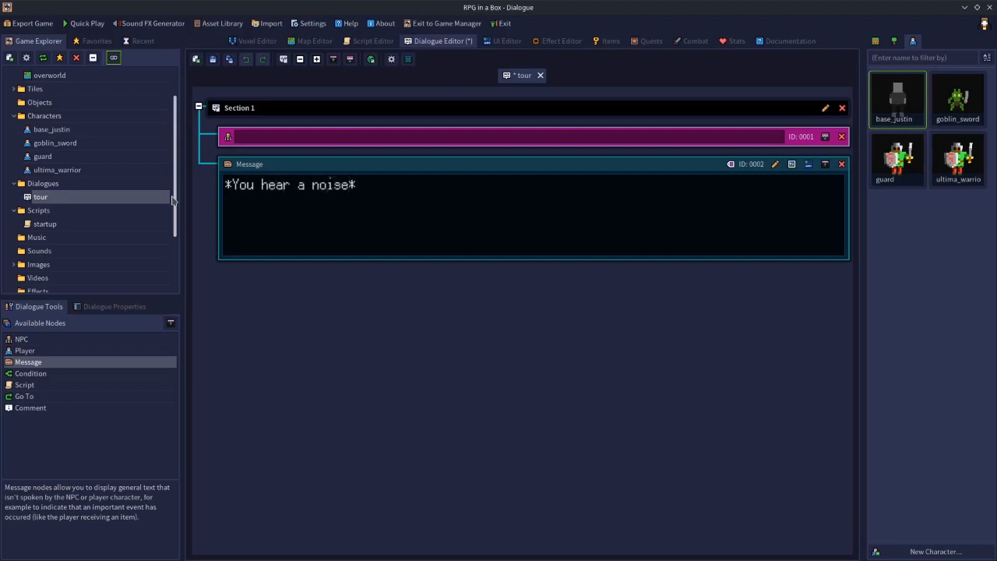
{"action": "key", "text": "Return"}
{"action": "key", "text": "Return"}
{"action": "type", "text": "Tip: Use Journal ("}
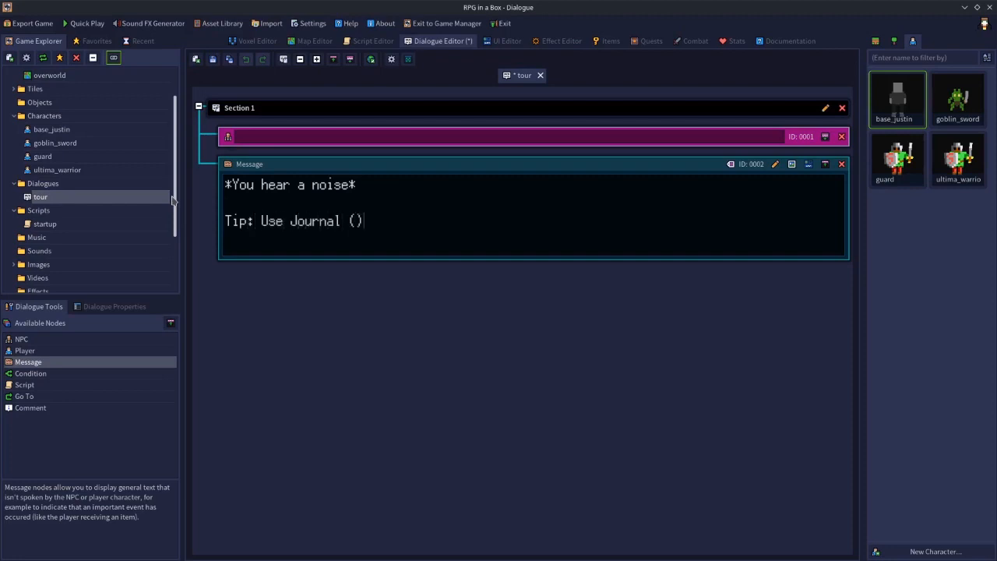
{"action": "type", "text": "J"}
Step: Clear the text of the Message node and delete the node
{"action": "left_click_drag", "start_coordinate": [384, 224], "coordinate": [177, 146]}
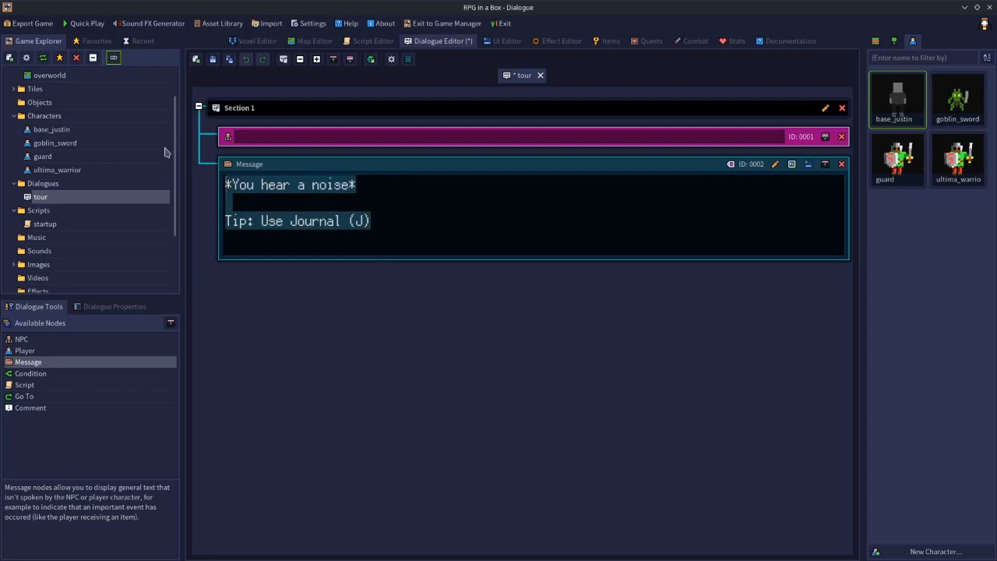
{"action": "key", "text": "BackSpace"}
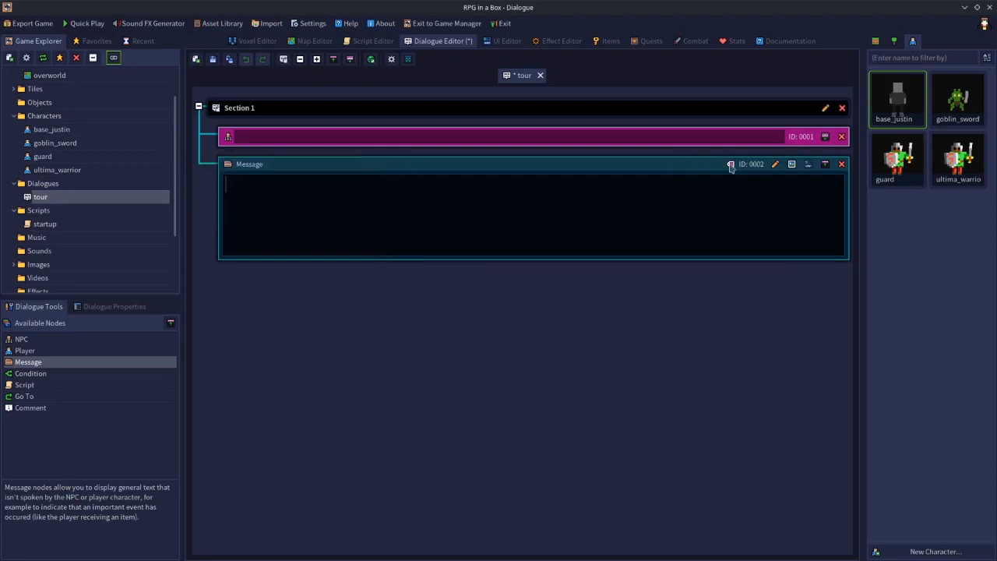
{"action": "left_click", "coordinate": [842, 166]}
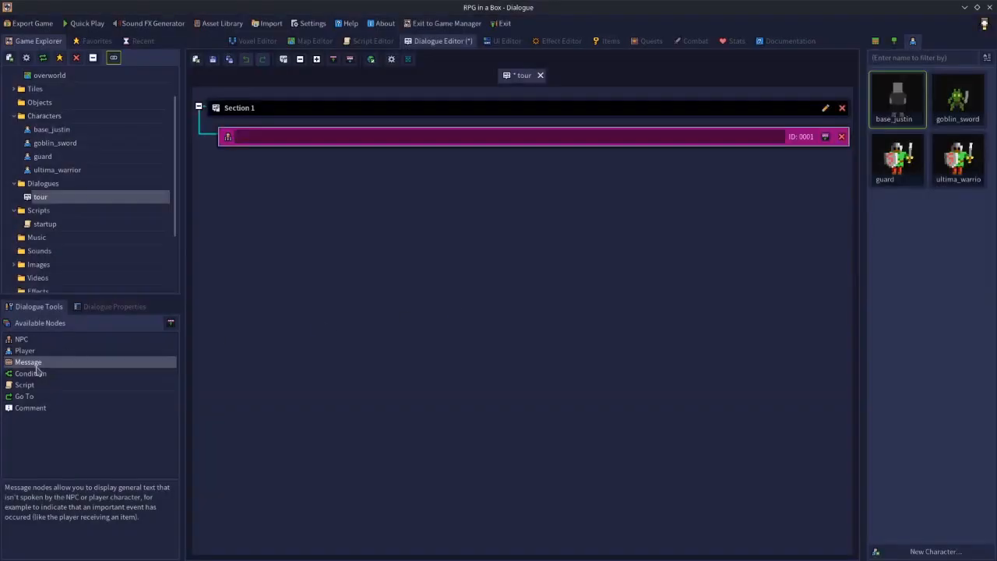
Step: Add a Condition node below the NPC node and inspect its Conditional Expression Builder without changing the expression
{"action": "left_click_drag", "start_coordinate": [33, 377], "coordinate": [340, 254]}
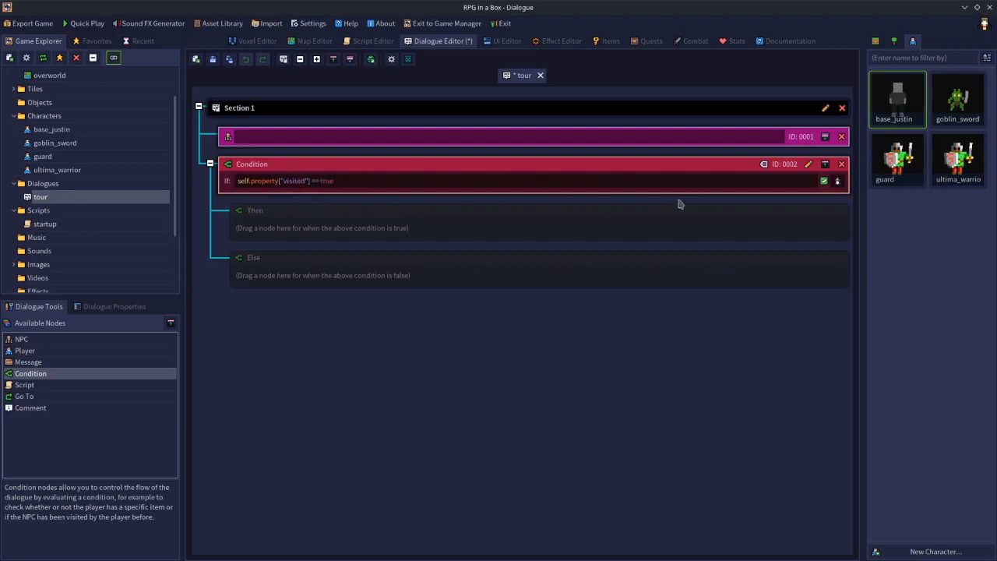
{"action": "left_click", "coordinate": [838, 180]}
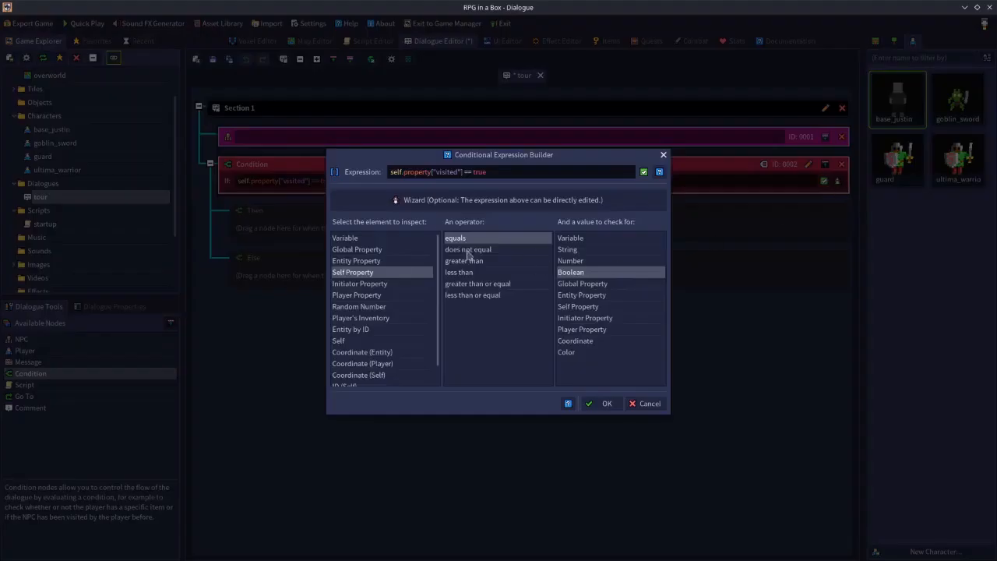
{"action": "left_click", "coordinate": [651, 403]}
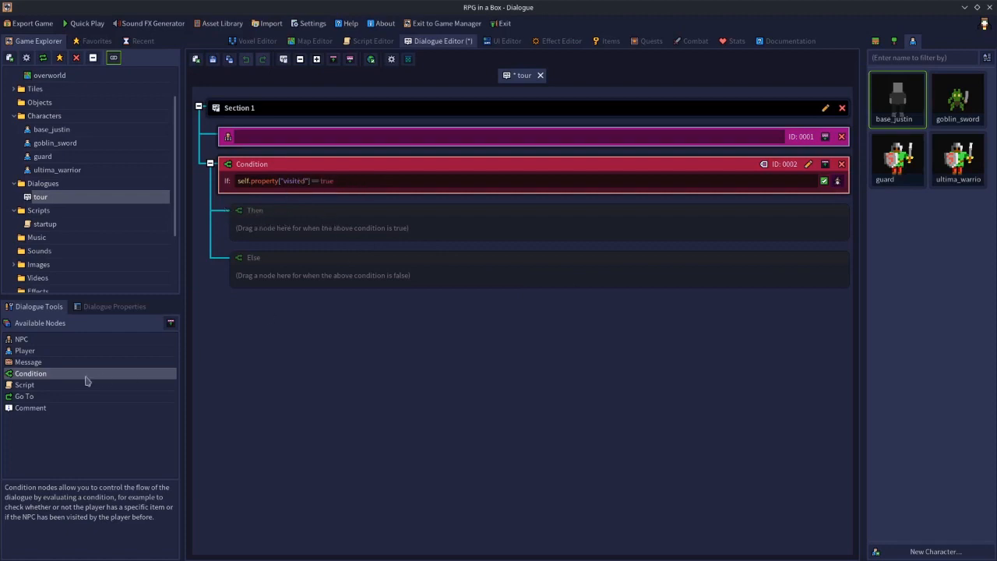
Step: Place two NPC nodes in the Then branch and one in the Else branch, and delete the whole Condition node
{"action": "left_click_drag", "start_coordinate": [38, 339], "coordinate": [323, 232]}
{"action": "left_click_drag", "start_coordinate": [22, 340], "coordinate": [307, 342]}
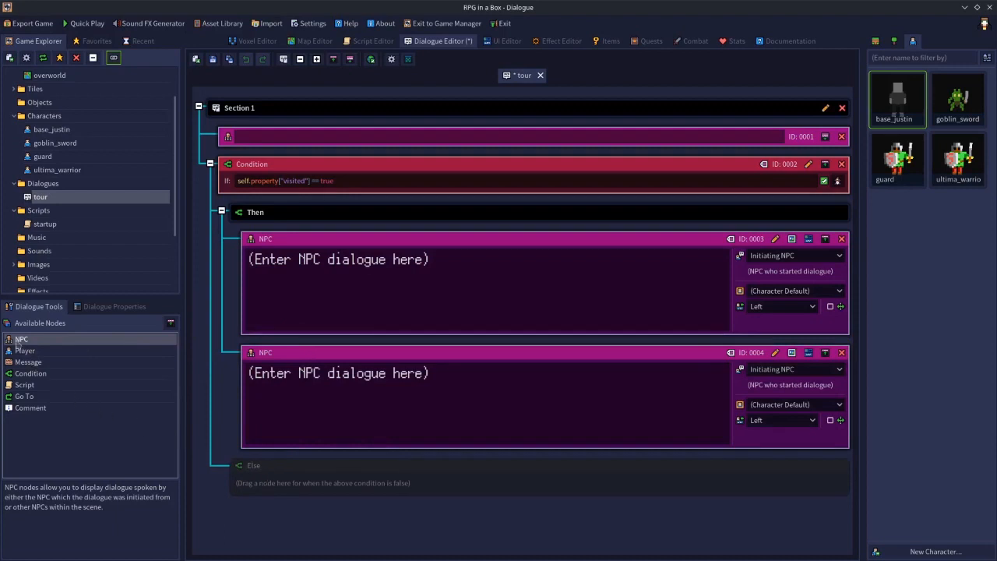
{"action": "left_click_drag", "start_coordinate": [20, 341], "coordinate": [320, 483]}
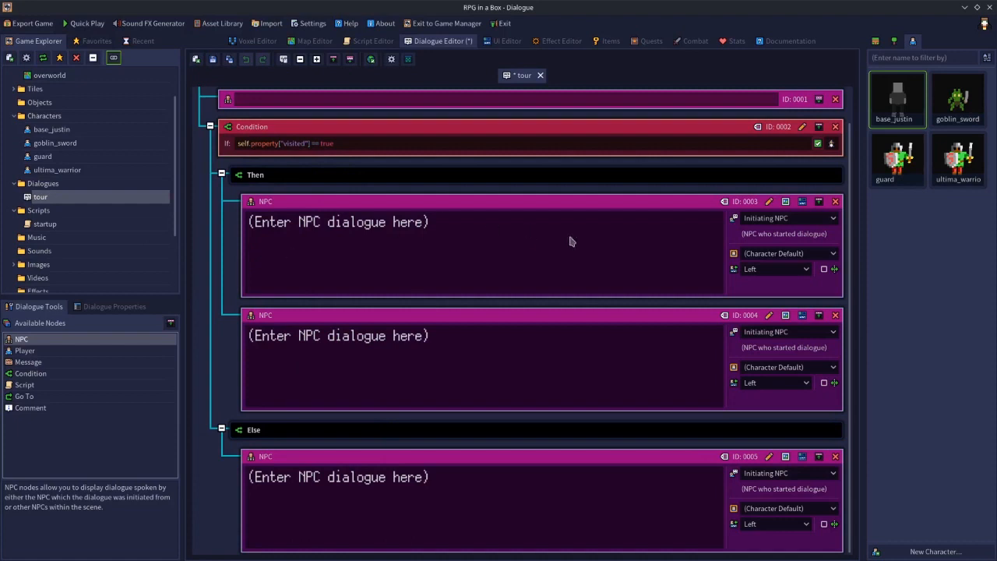
{"action": "left_click", "coordinate": [834, 127]}
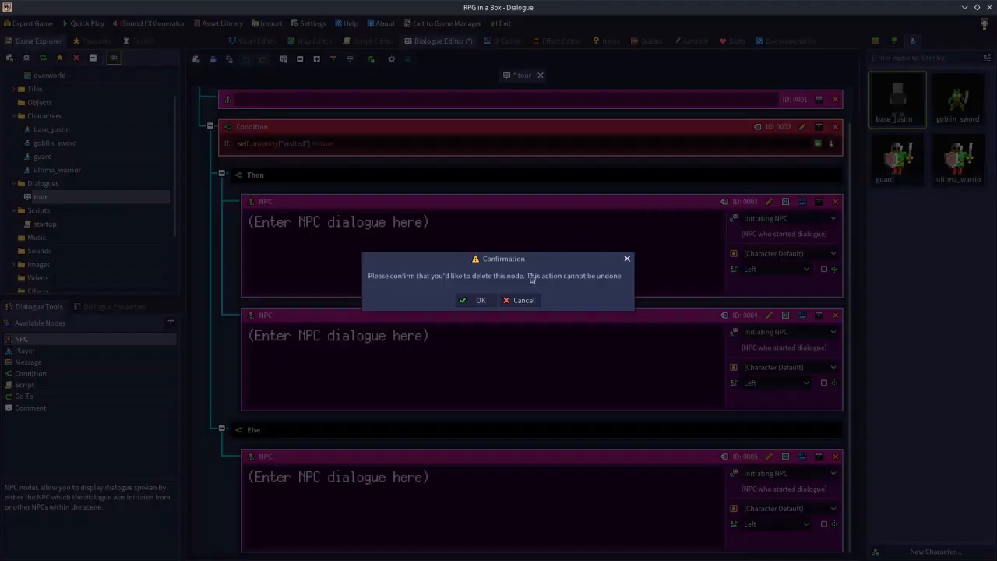
{"action": "left_click", "coordinate": [475, 301]}
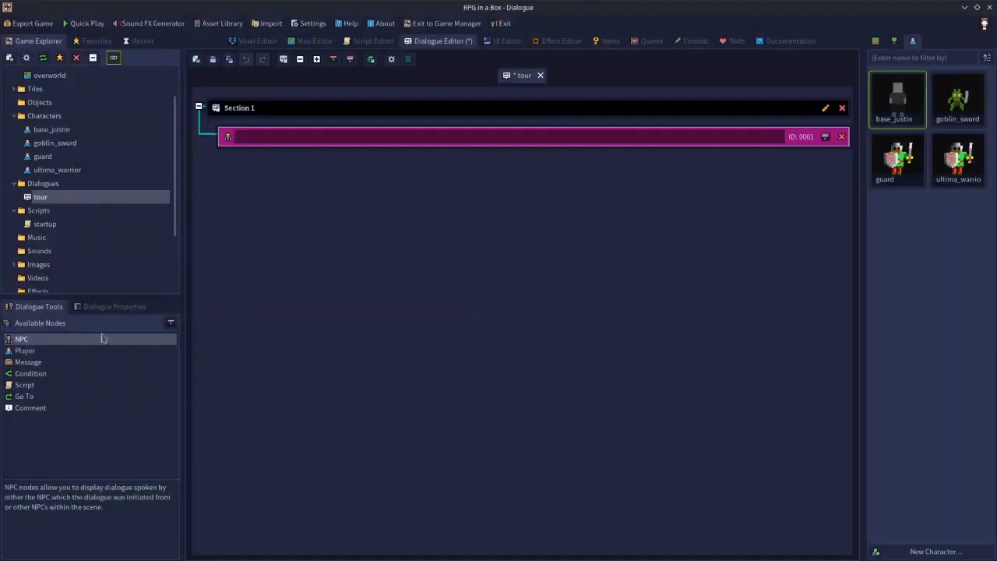
Step: Add a Script node below the NPC node, collapsing and re-expanding it
{"action": "left_click_drag", "start_coordinate": [25, 384], "coordinate": [423, 250]}
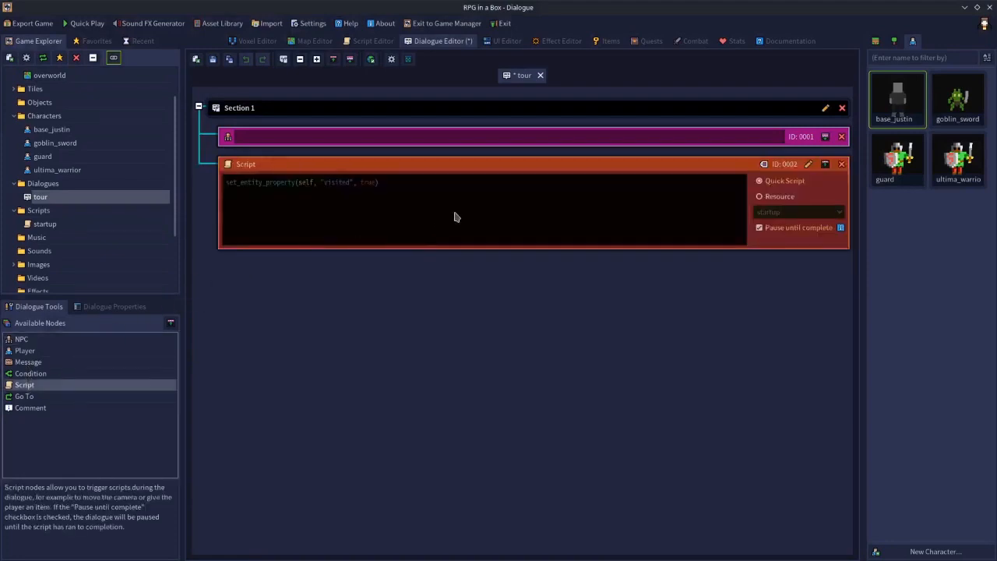
{"action": "left_click", "coordinate": [825, 164]}
{"action": "left_click", "coordinate": [825, 164]}
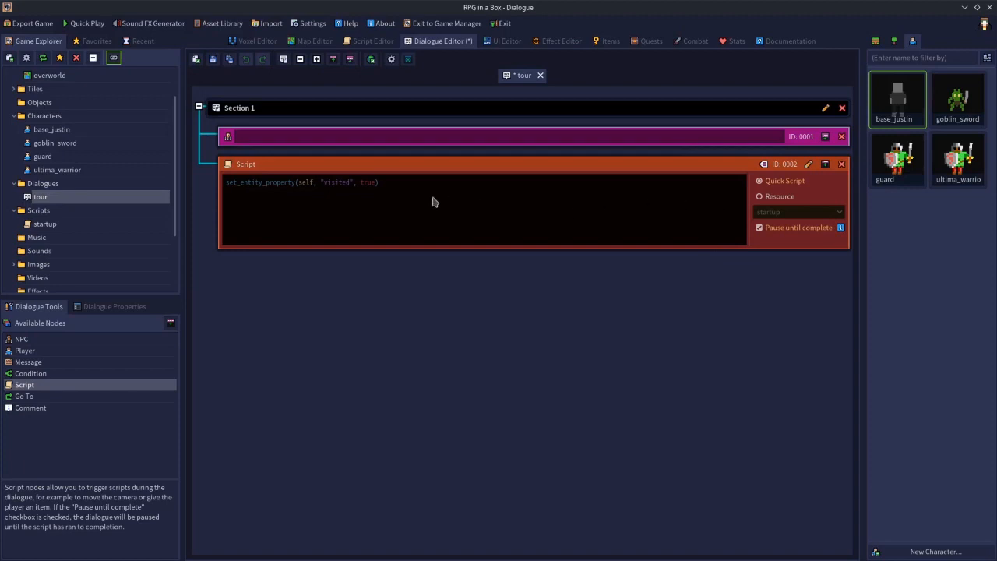
Step: Try appending the Add Item To Container function to the quick script, discard it, and reopen the Quick Script Builder to review the code
{"action": "left_click", "coordinate": [514, 219]}
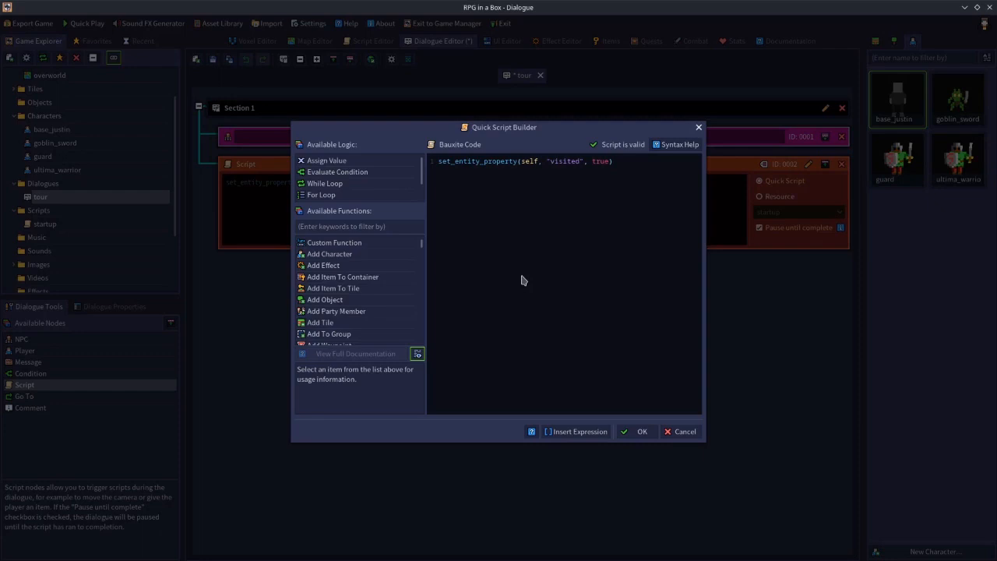
{"action": "double_click", "coordinate": [343, 279]}
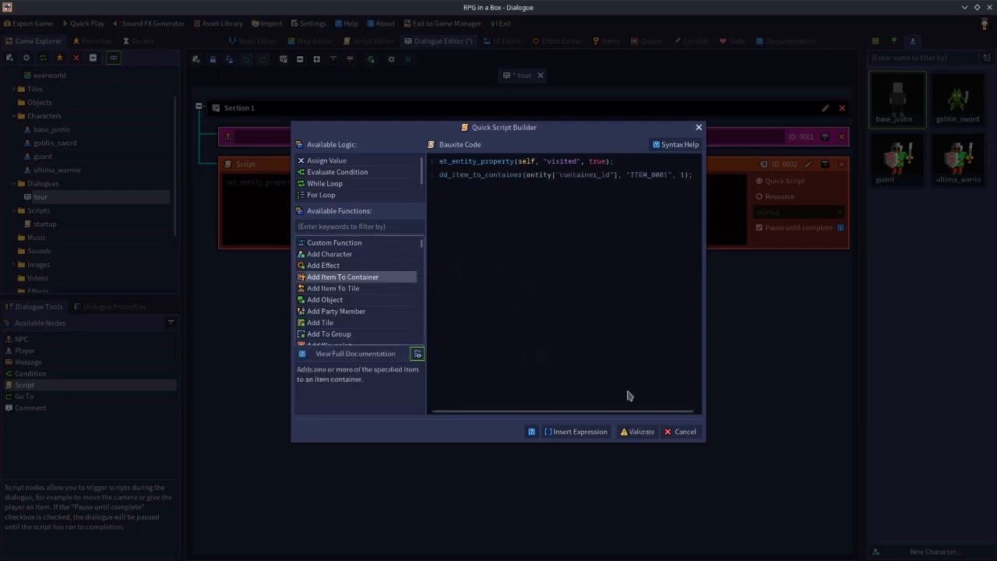
{"action": "left_click", "coordinate": [682, 432]}
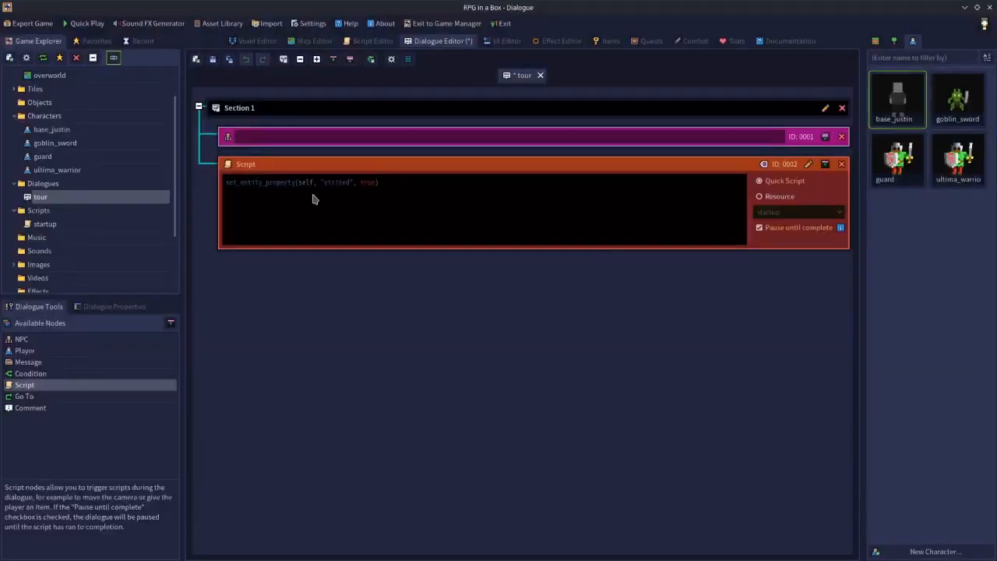
{"action": "double_click", "coordinate": [365, 207]}
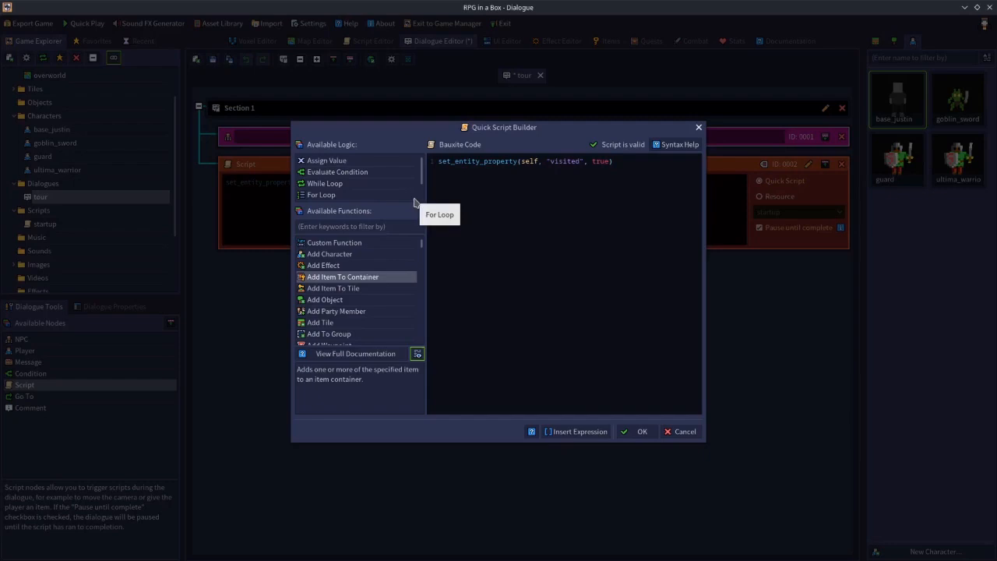
{"action": "left_click", "coordinate": [637, 432]}
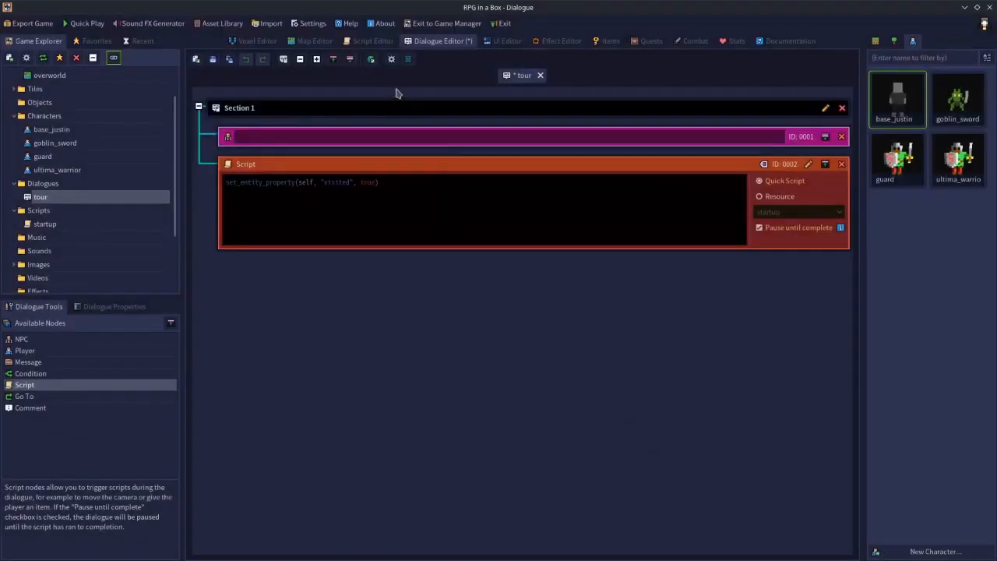
Step: Glance at the Script Editor and set the Script node to use the startup script resource
{"action": "left_click", "coordinate": [372, 43]}
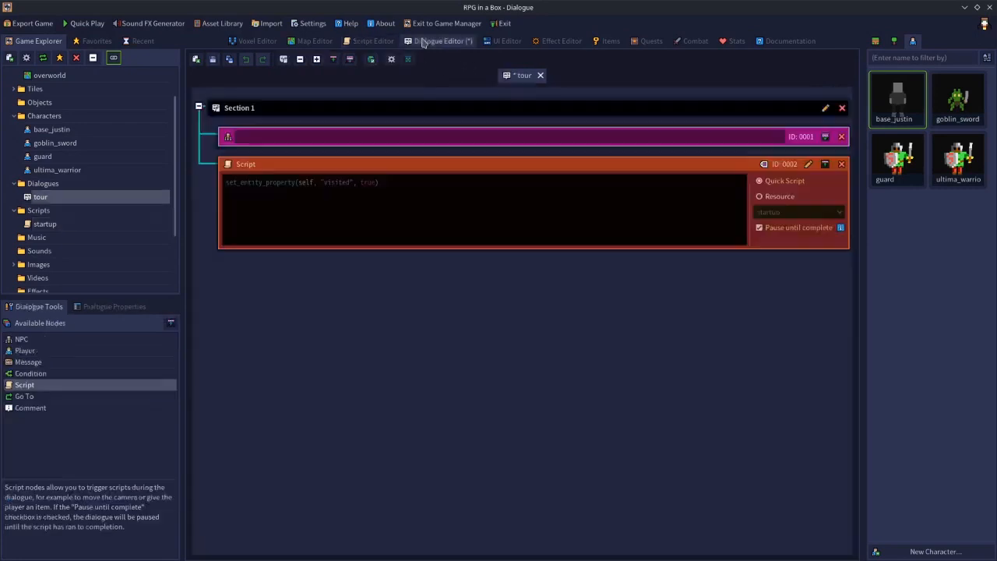
{"action": "left_click", "coordinate": [426, 42]}
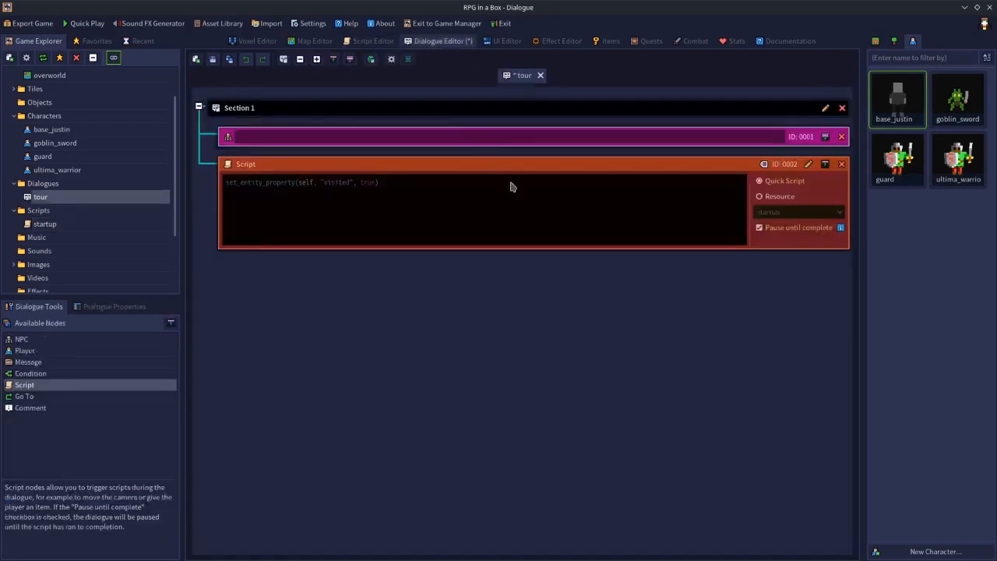
{"action": "left_click", "coordinate": [765, 199]}
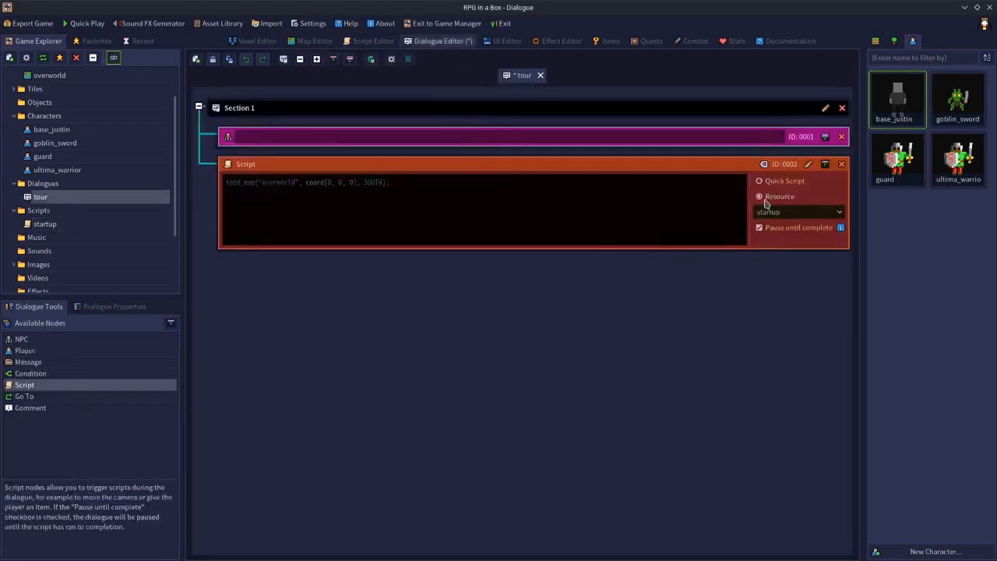
{"action": "left_click", "coordinate": [783, 215]}
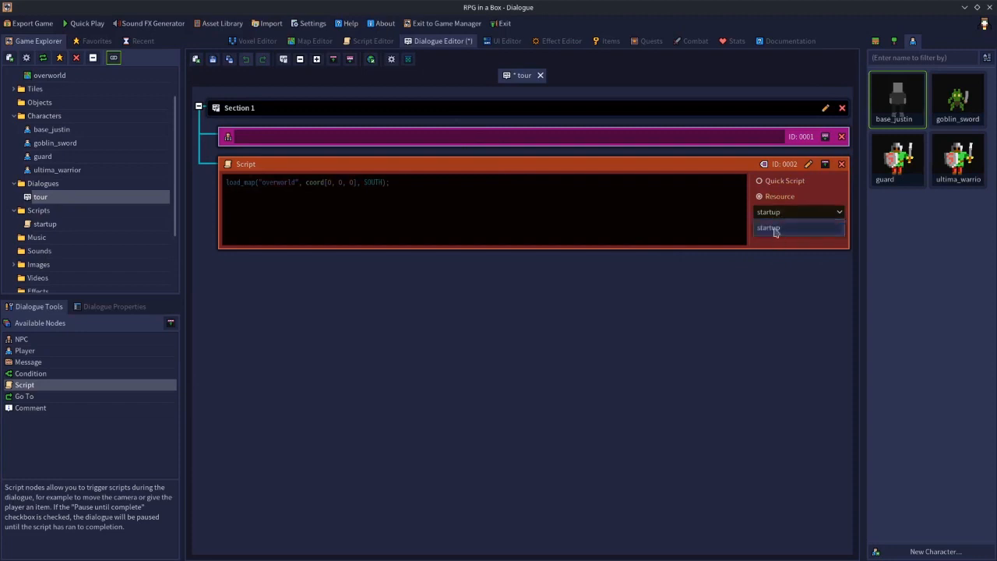
{"action": "left_click", "coordinate": [776, 229]}
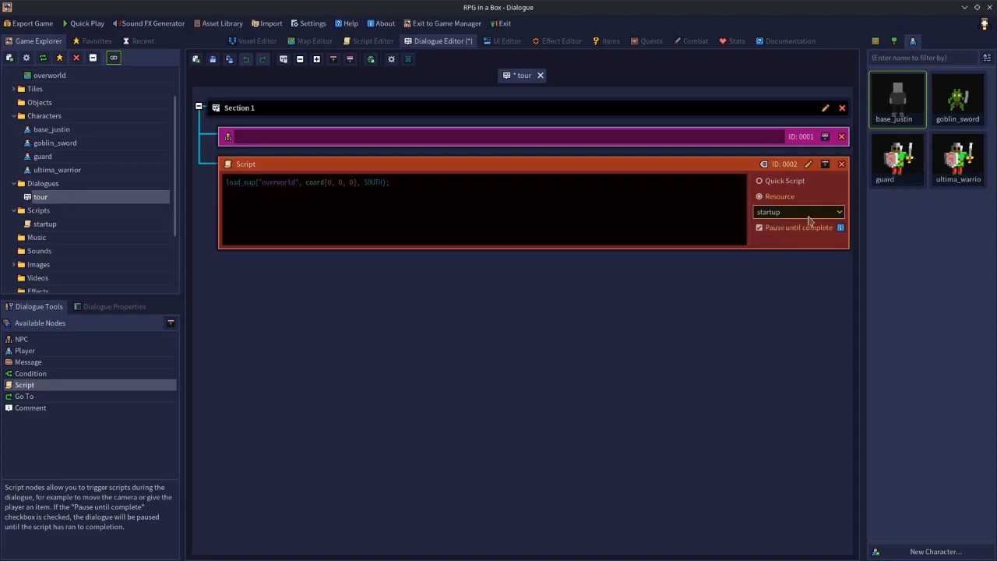
Step: Review the startup script in the Script Editor, and switch the Script node back to Quick Script in the Dialogue Editor
{"action": "left_click", "coordinate": [794, 215]}
{"action": "left_click", "coordinate": [769, 227]}
{"action": "left_click", "coordinate": [371, 40]}
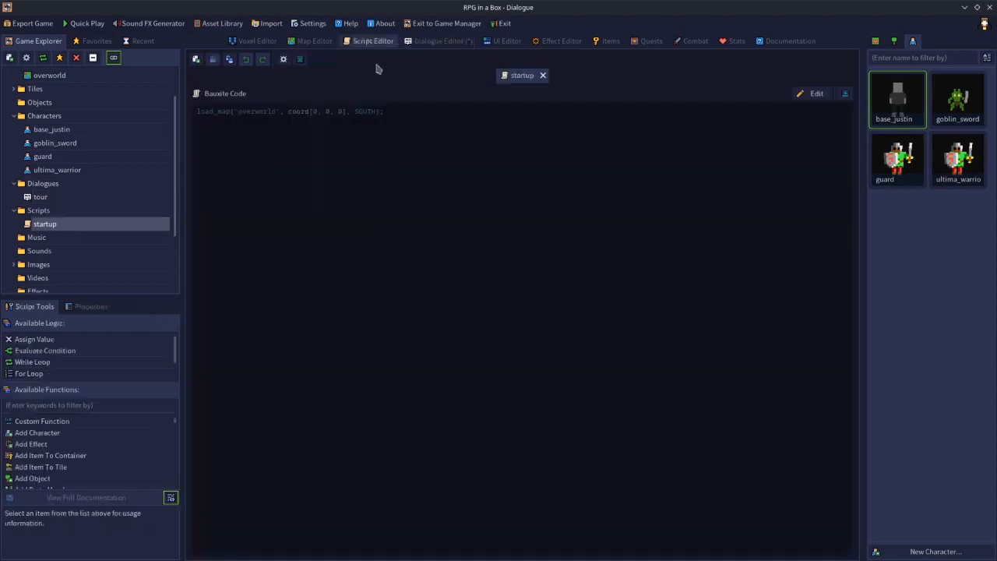
{"action": "left_click", "coordinate": [441, 42]}
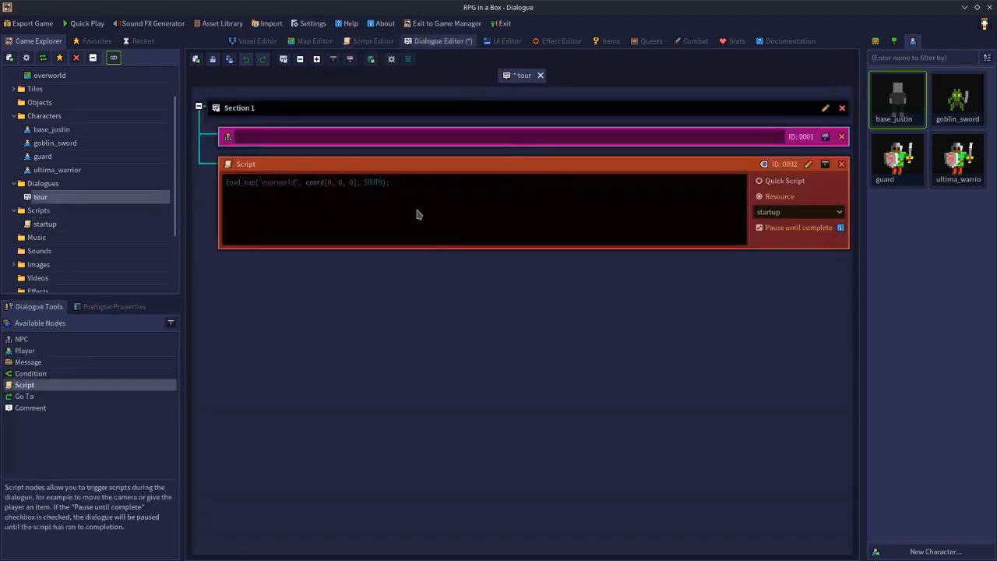
{"action": "left_click", "coordinate": [767, 181]}
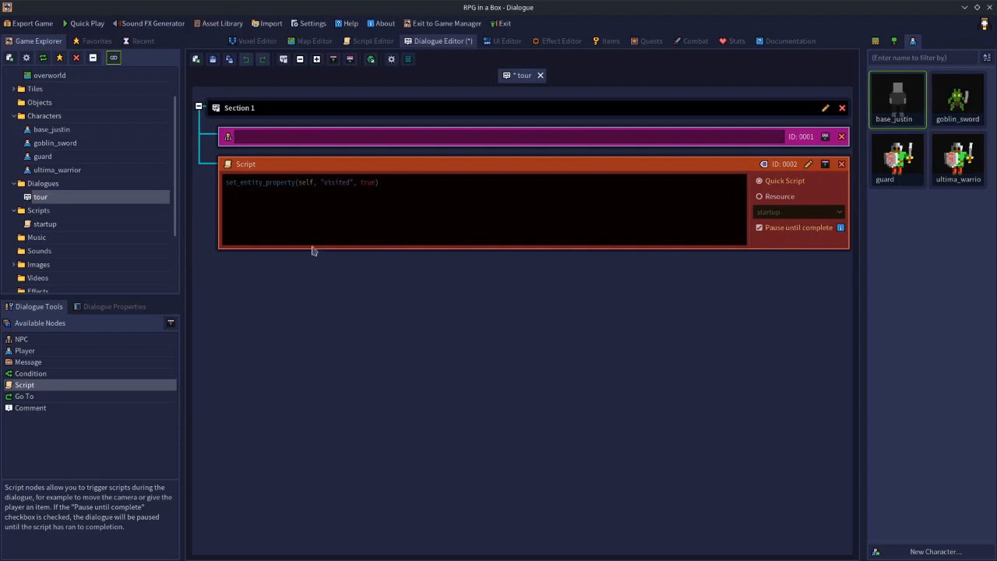
Step: Add a Player node and an NPC node below the Script node, and disable the script's Pause until complete option
{"action": "left_click_drag", "start_coordinate": [35, 351], "coordinate": [314, 318]}
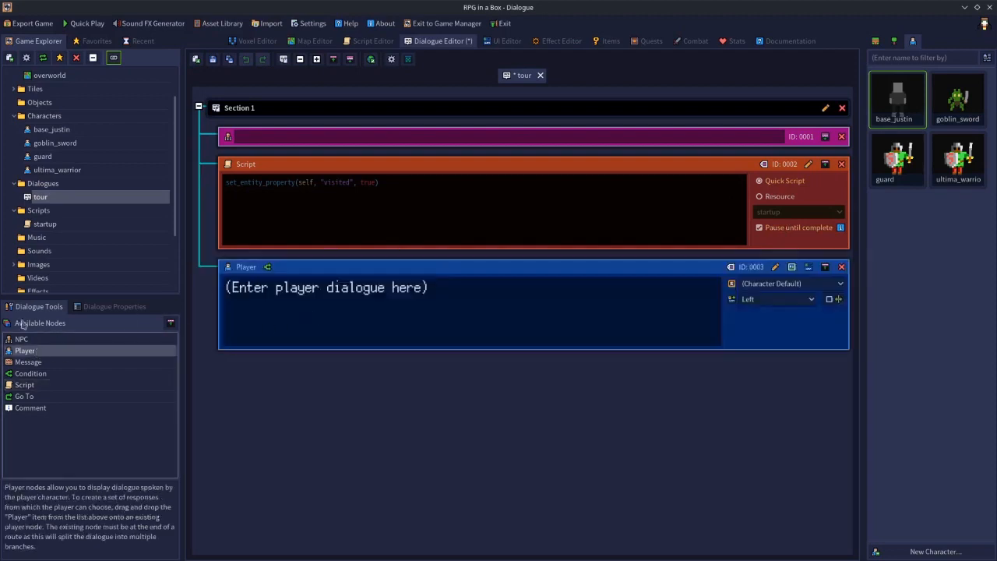
{"action": "left_click_drag", "start_coordinate": [17, 340], "coordinate": [294, 398]}
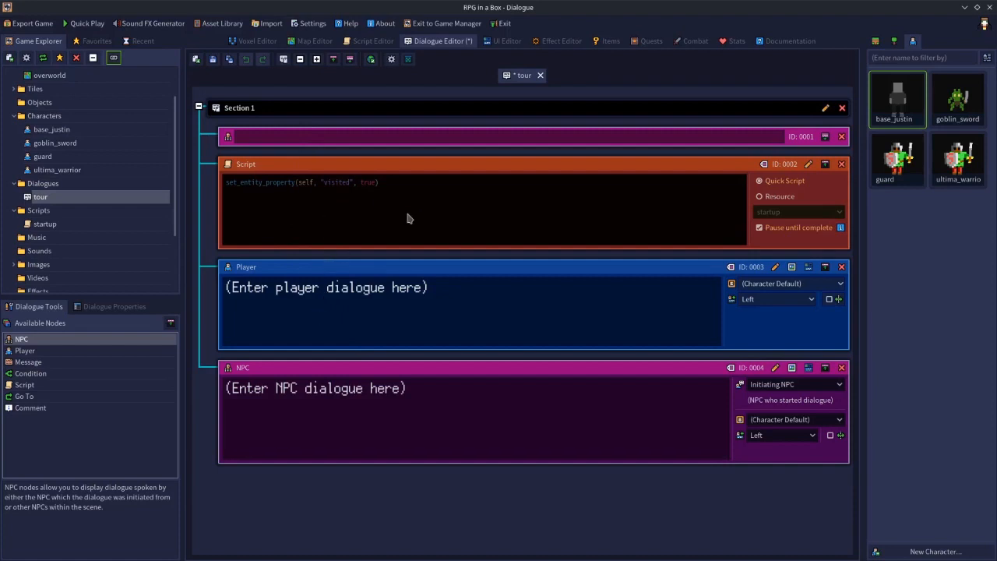
{"action": "left_click", "coordinate": [760, 229]}
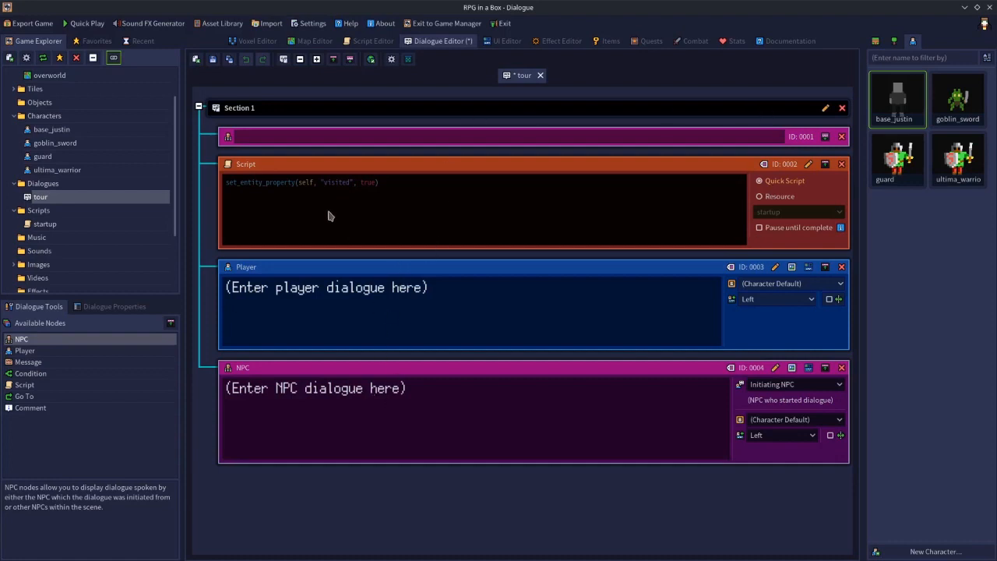
Step: Delete the Script, Player and both NPC nodes so that Section 1 is empty
{"action": "left_click", "coordinate": [841, 164]}
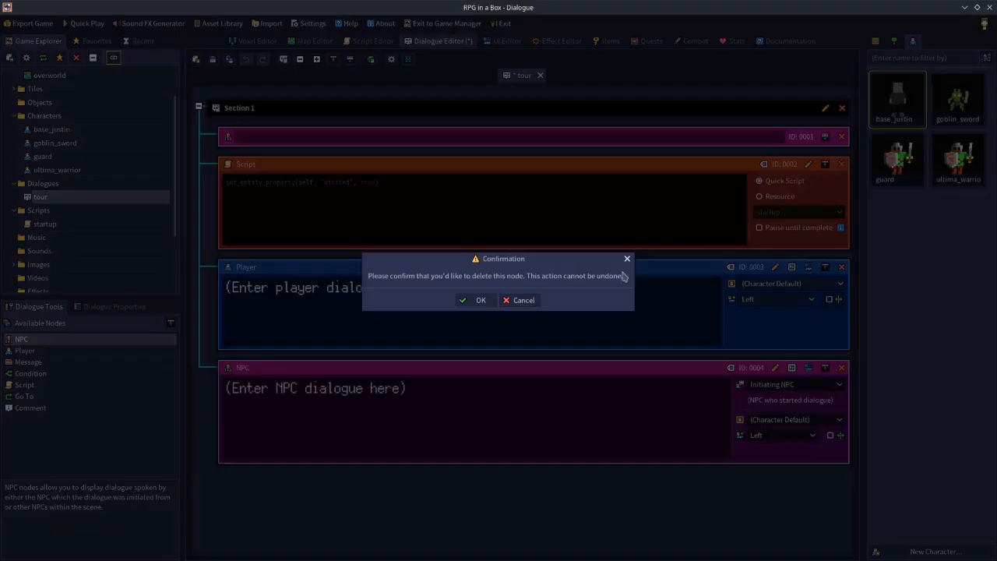
{"action": "left_click", "coordinate": [477, 300]}
{"action": "left_click", "coordinate": [842, 163]}
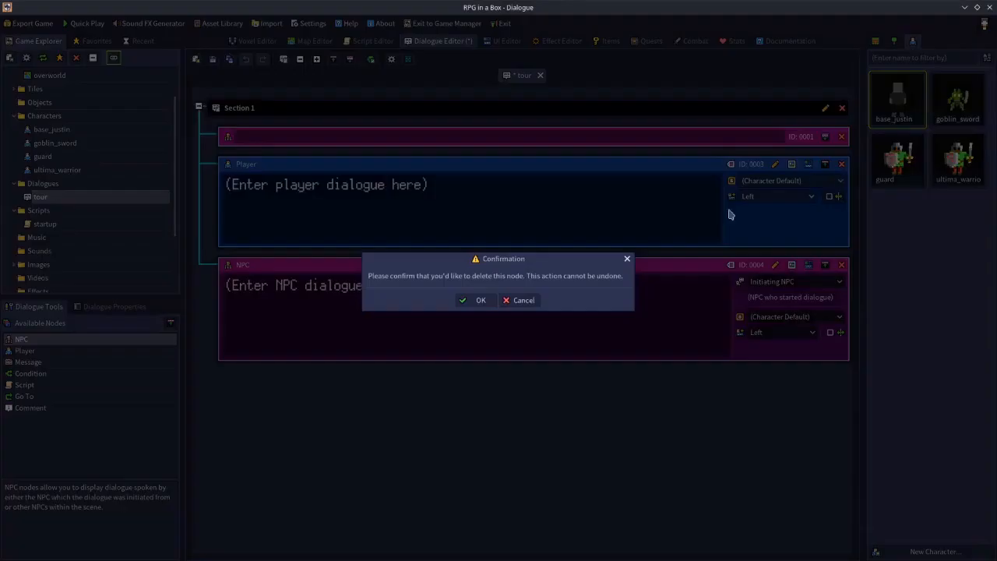
{"action": "left_click", "coordinate": [479, 300]}
{"action": "left_click", "coordinate": [841, 163]}
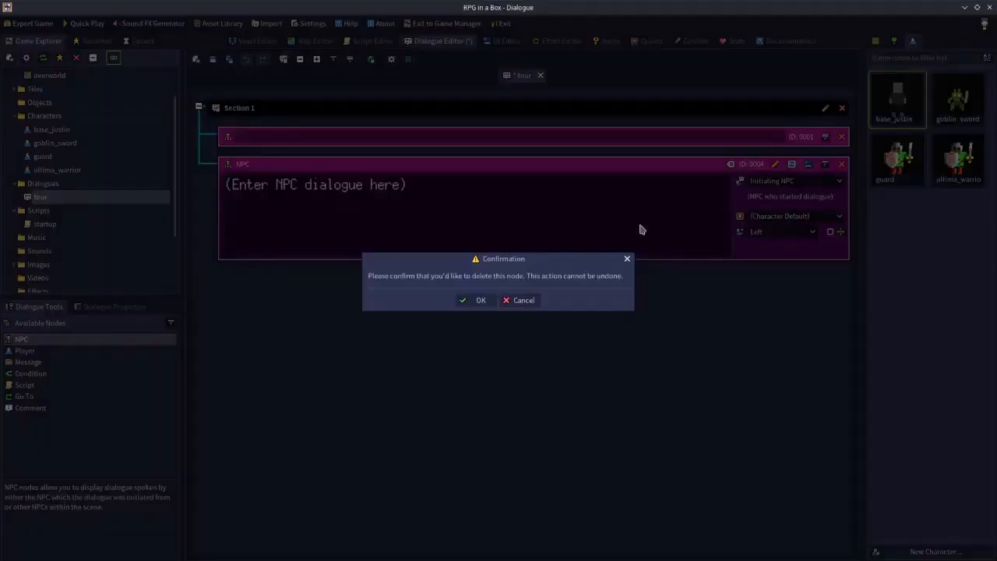
{"action": "left_click", "coordinate": [478, 300]}
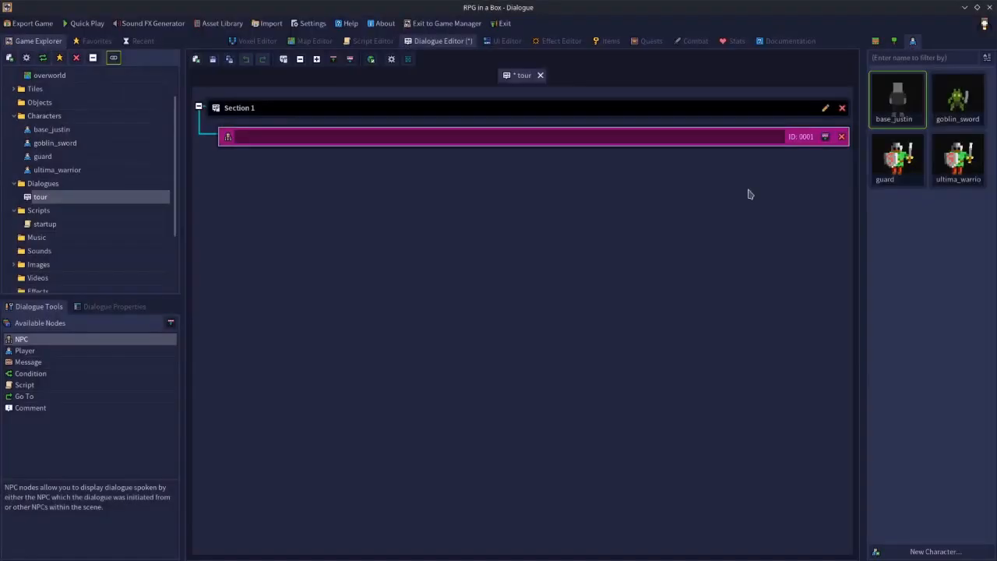
{"action": "left_click", "coordinate": [842, 137]}
{"action": "left_click", "coordinate": [476, 299]}
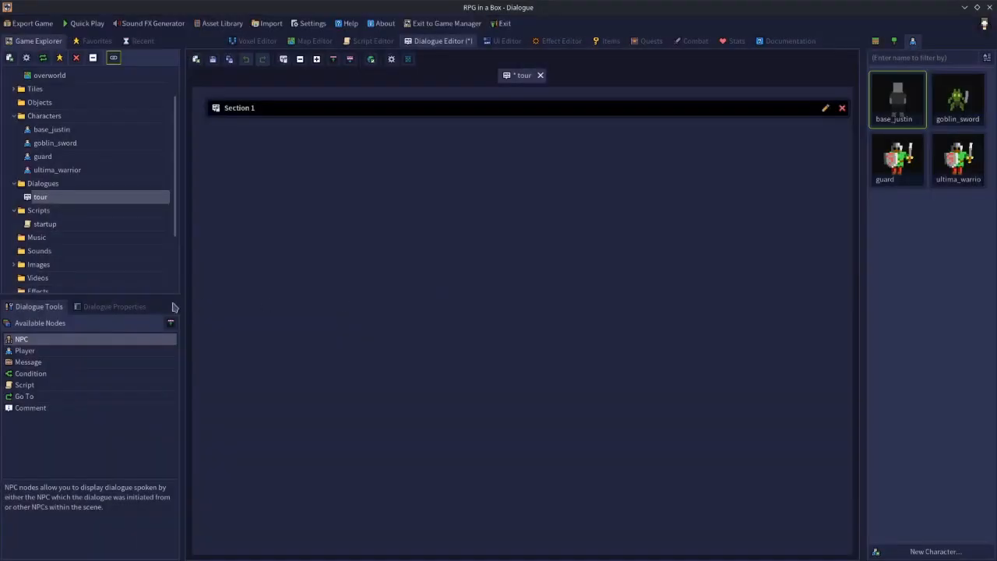
Step: Add a Go To node to Section 1 with 0001 as the target node ID
{"action": "left_click_drag", "start_coordinate": [24, 396], "coordinate": [272, 269]}
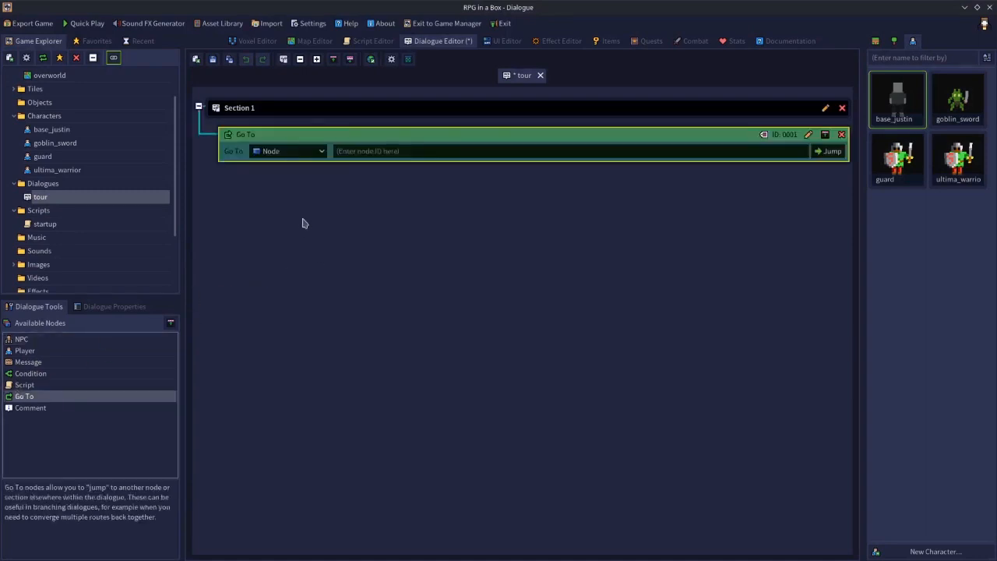
{"action": "left_click", "coordinate": [362, 152]}
{"action": "type", "text": "0001"}
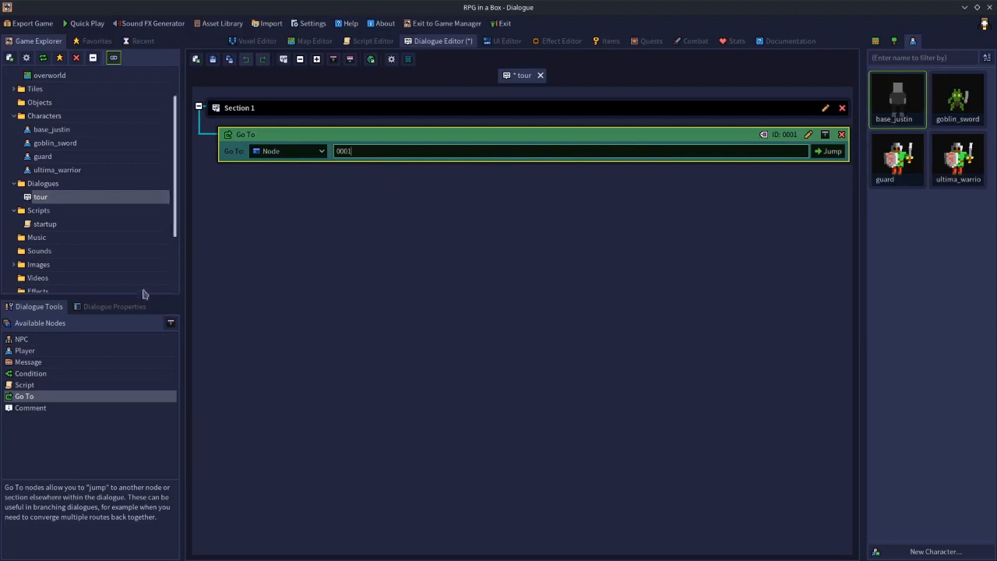
Step: Insert an NPC node above the Go To node and change the Go To target node ID to 0002
{"action": "left_click_drag", "start_coordinate": [25, 351], "coordinate": [381, 126]}
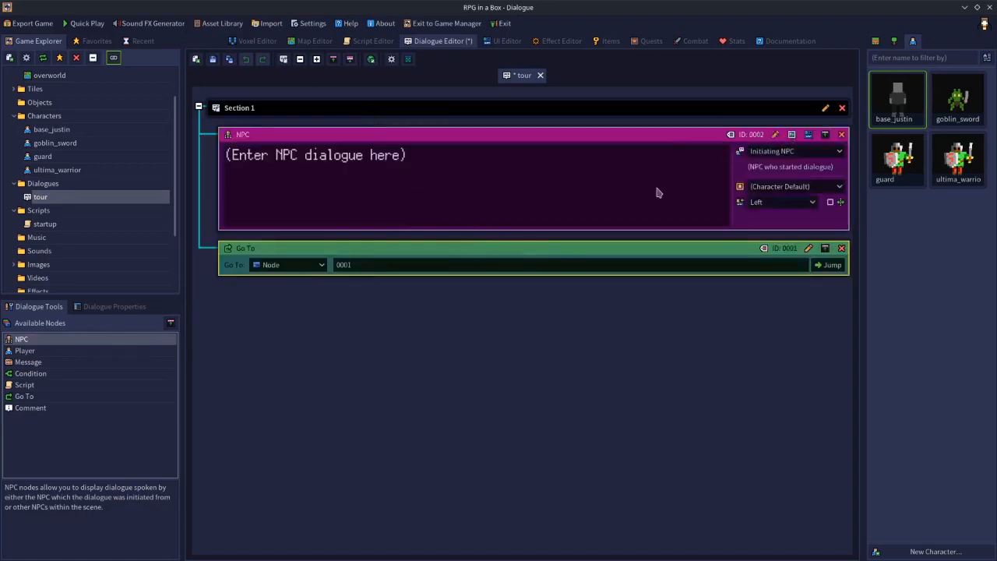
{"action": "left_click", "coordinate": [391, 263]}
{"action": "key", "text": "BackSpace"}
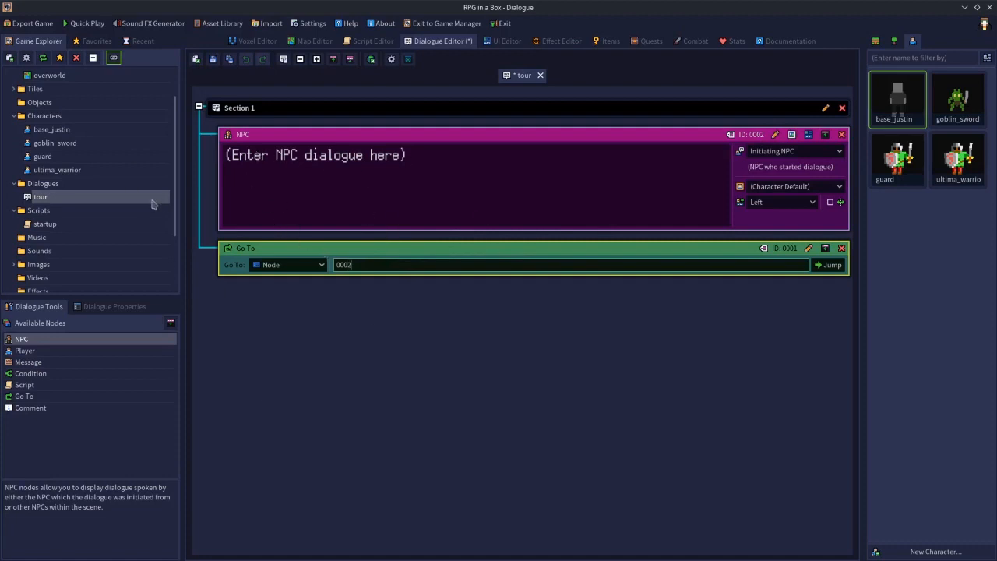
Step: Delete the NPC node above the Go To node and set the Go To target type to Section
{"action": "left_click_drag", "start_coordinate": [438, 185], "coordinate": [220, 172]}
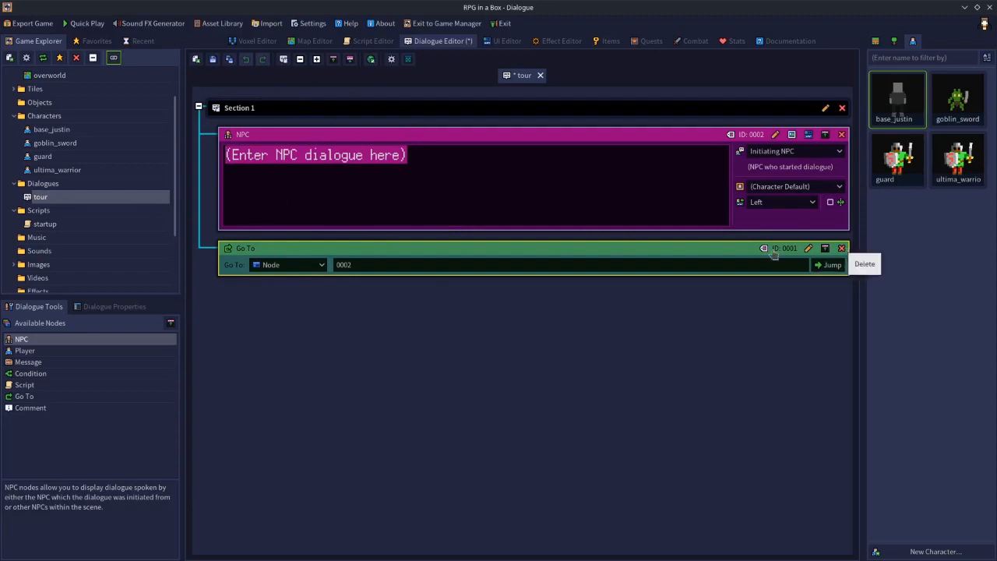
{"action": "left_click", "coordinate": [842, 134]}
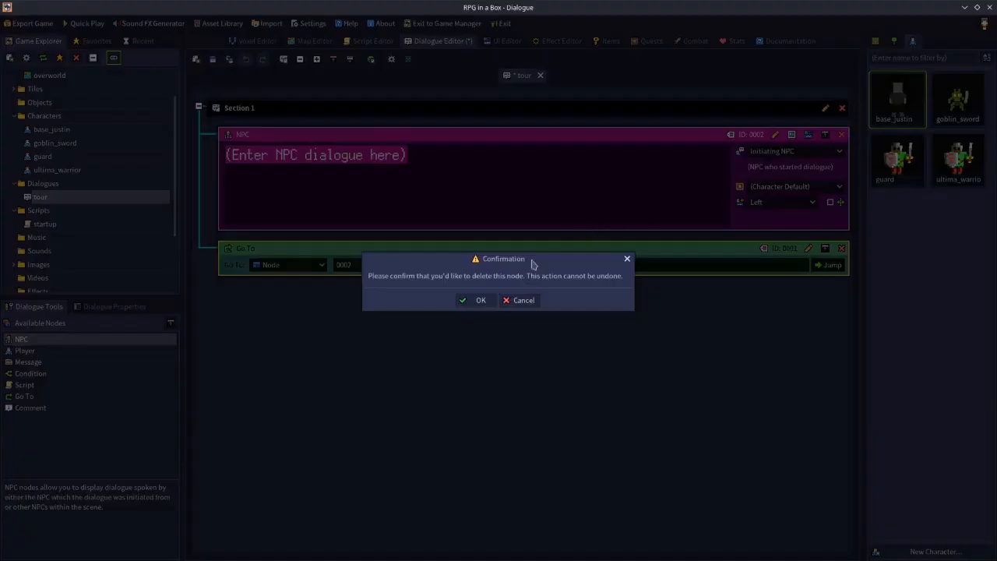
{"action": "left_click", "coordinate": [477, 300]}
{"action": "left_click", "coordinate": [296, 152]}
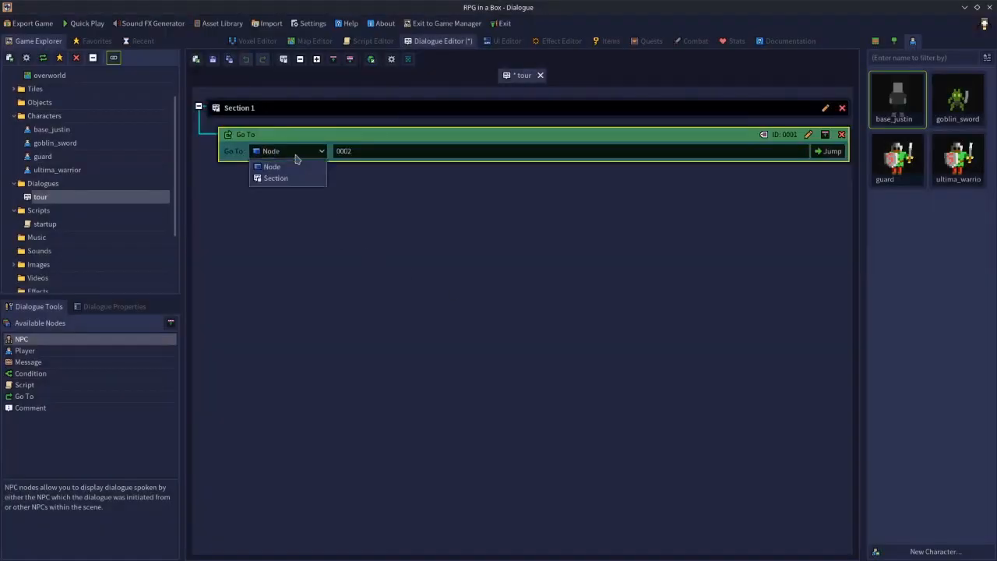
{"action": "left_click", "coordinate": [292, 178]}
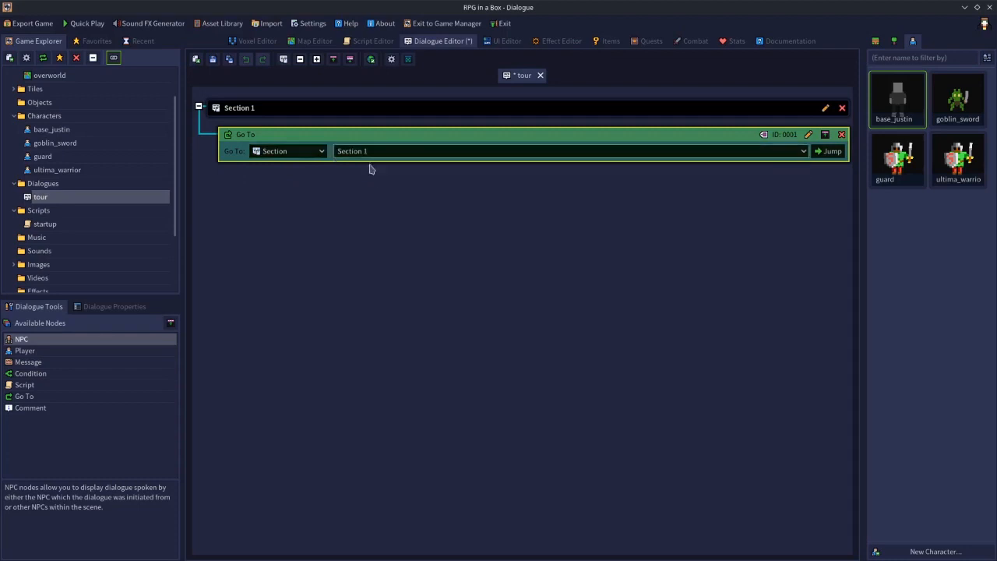
Step: Add a dialogue section named gdgdgrd and choose it as the Go To node's target section
{"action": "left_click", "coordinate": [285, 60]}
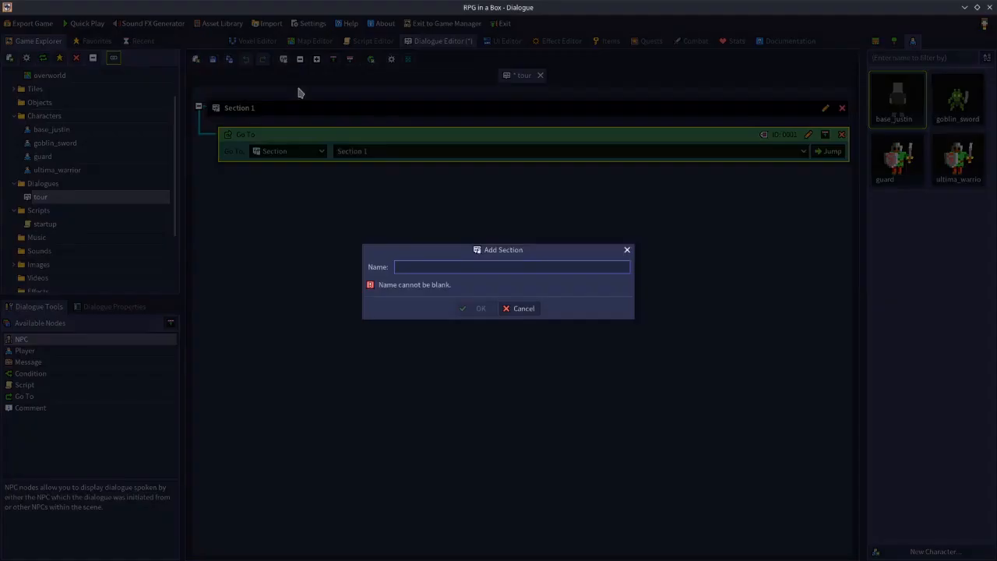
{"action": "type", "text": "gdgdgrd"}
{"action": "left_click", "coordinate": [464, 309]}
{"action": "left_click", "coordinate": [382, 155]}
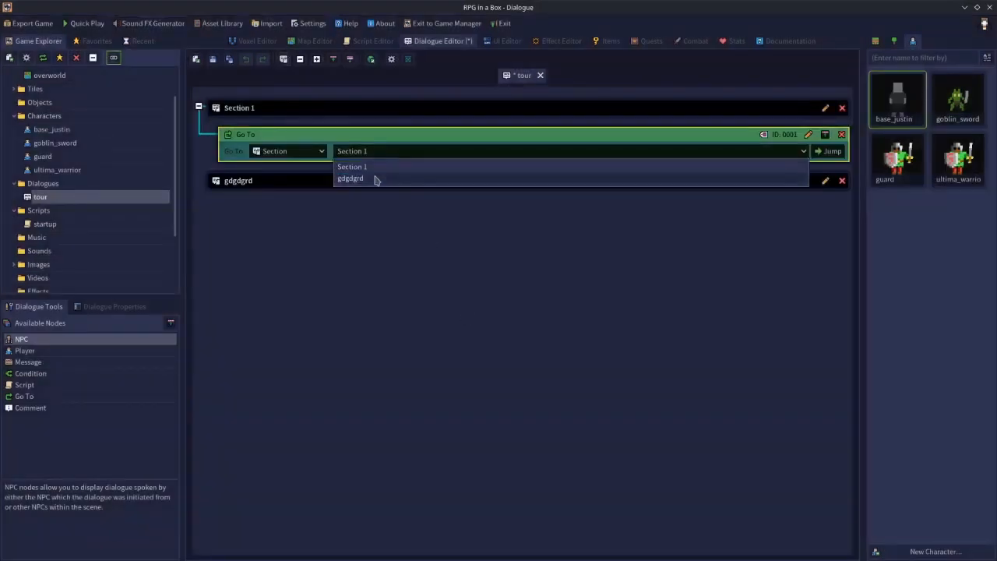
{"action": "left_click", "coordinate": [377, 179]}
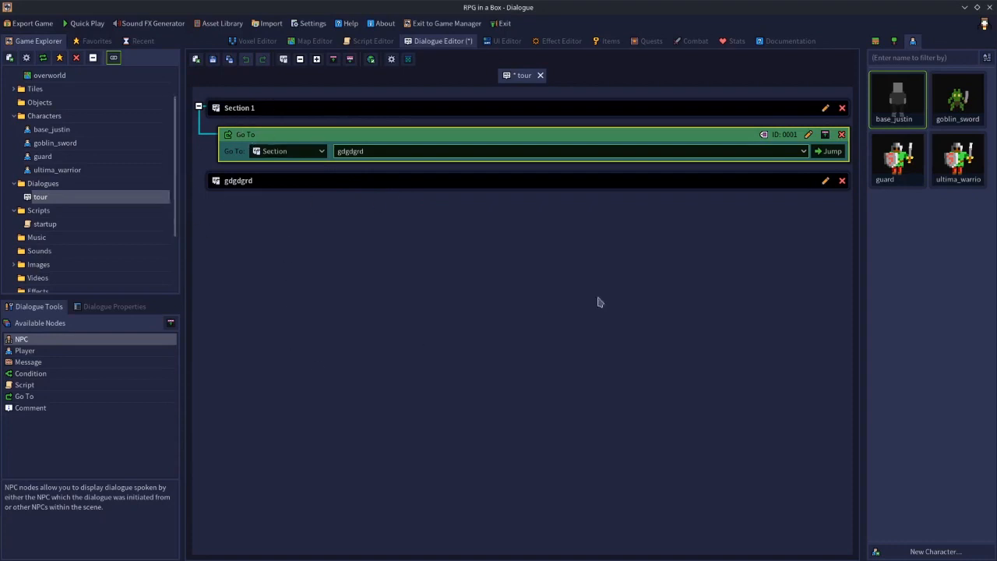
Step: Delete the gdgdgrd section and the Go To node
{"action": "left_click", "coordinate": [841, 180]}
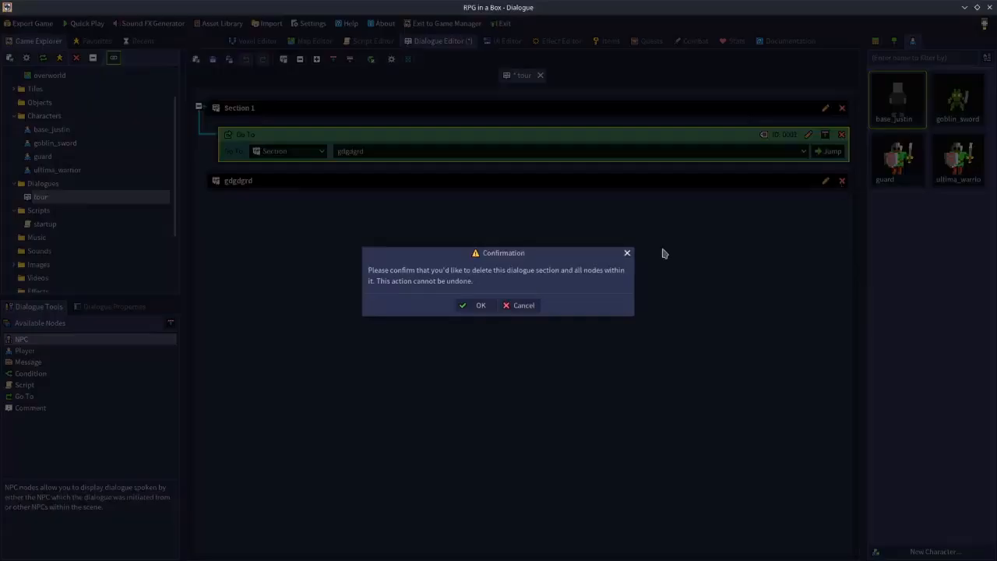
{"action": "left_click", "coordinate": [482, 307]}
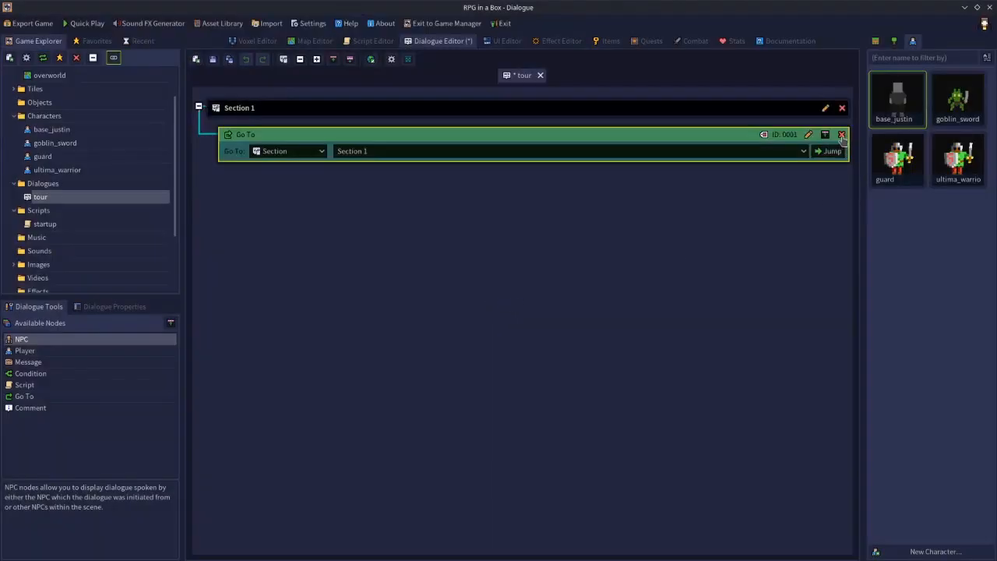
{"action": "left_click", "coordinate": [842, 134]}
{"action": "left_click", "coordinate": [475, 306]}
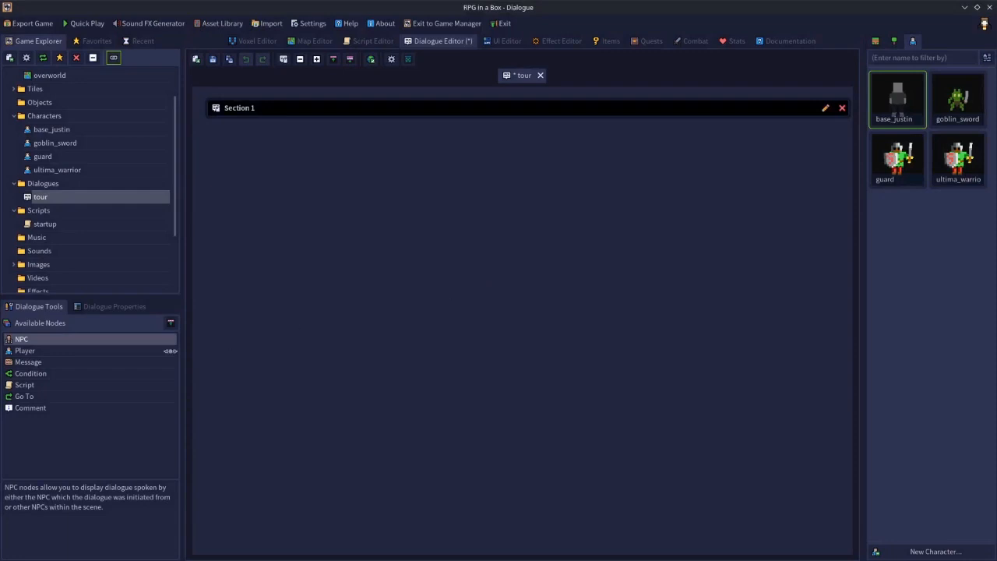
Step: Add a Comment node reading "I must remember to finish this dialogue!" to Section 1, collapsing and re-expanding it
{"action": "left_click_drag", "start_coordinate": [29, 408], "coordinate": [300, 258]}
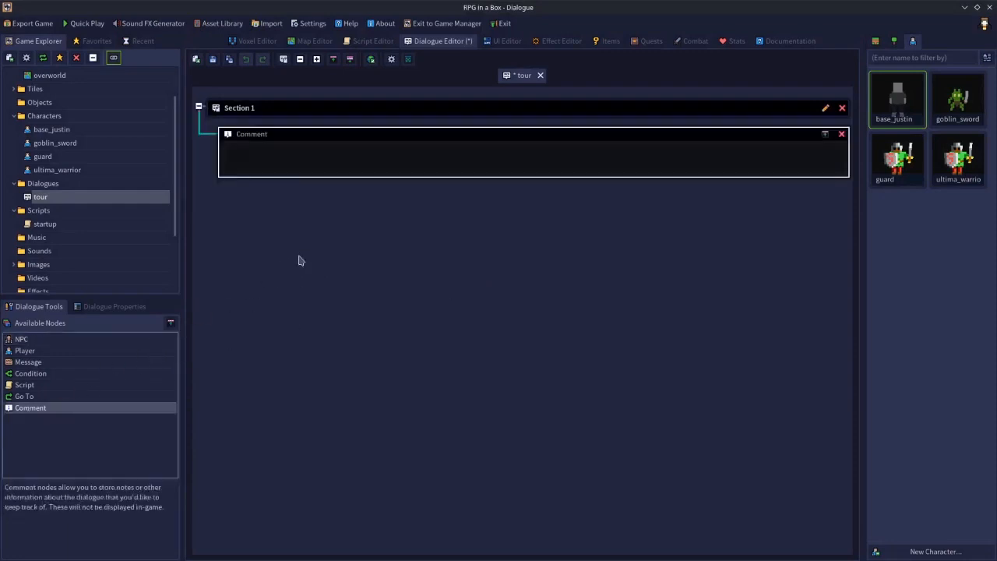
{"action": "left_click", "coordinate": [310, 152]}
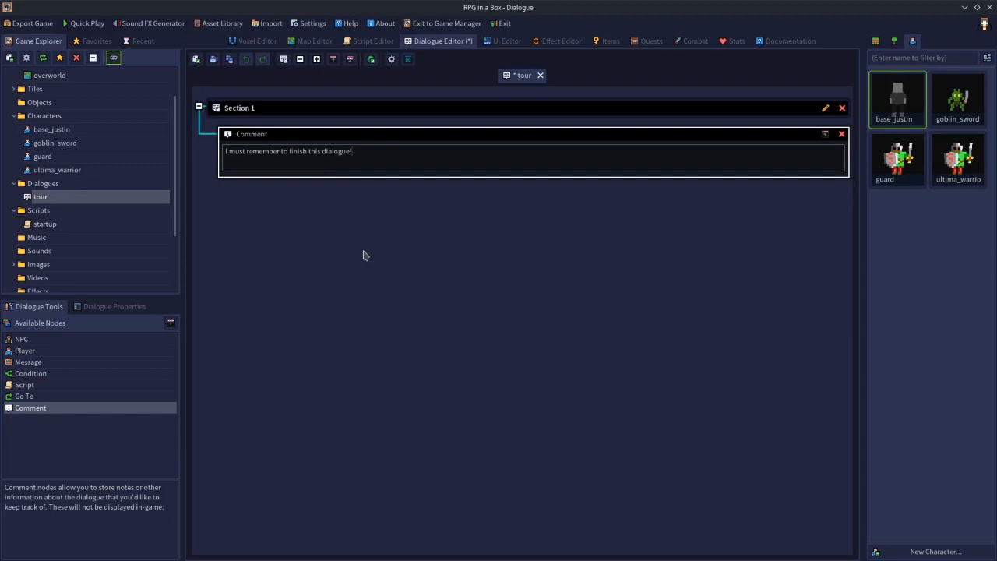
{"action": "left_click", "coordinate": [825, 138]}
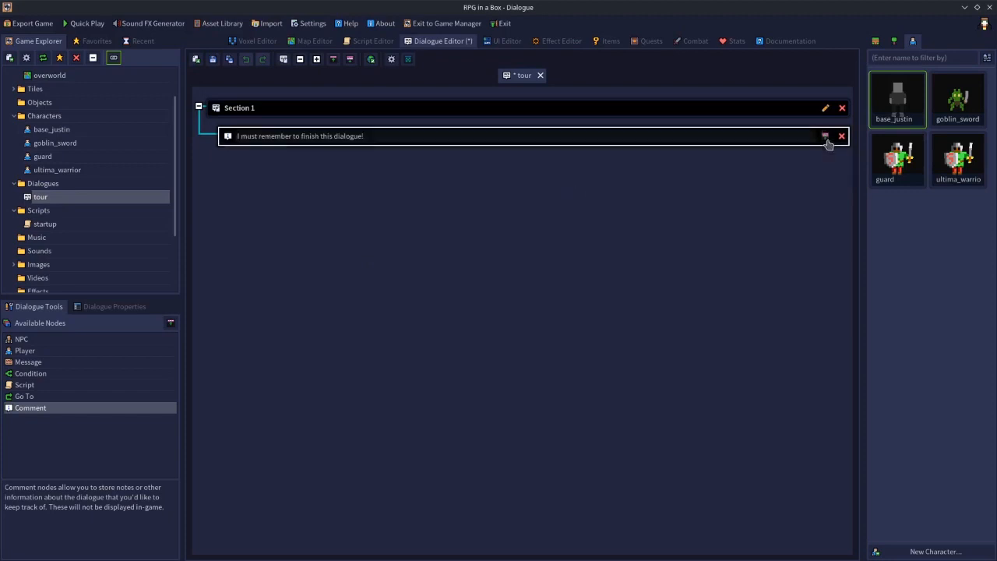
{"action": "left_click", "coordinate": [826, 137]}
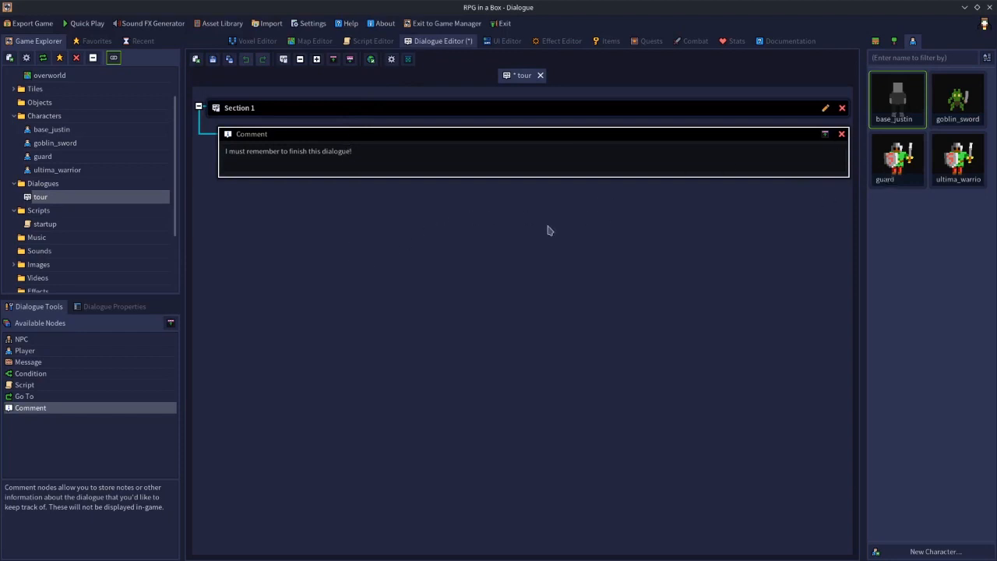
Step: Delete the Comment node and add an NPC, a Message and a Player node in that order to Section 1
{"action": "left_click", "coordinate": [841, 135]}
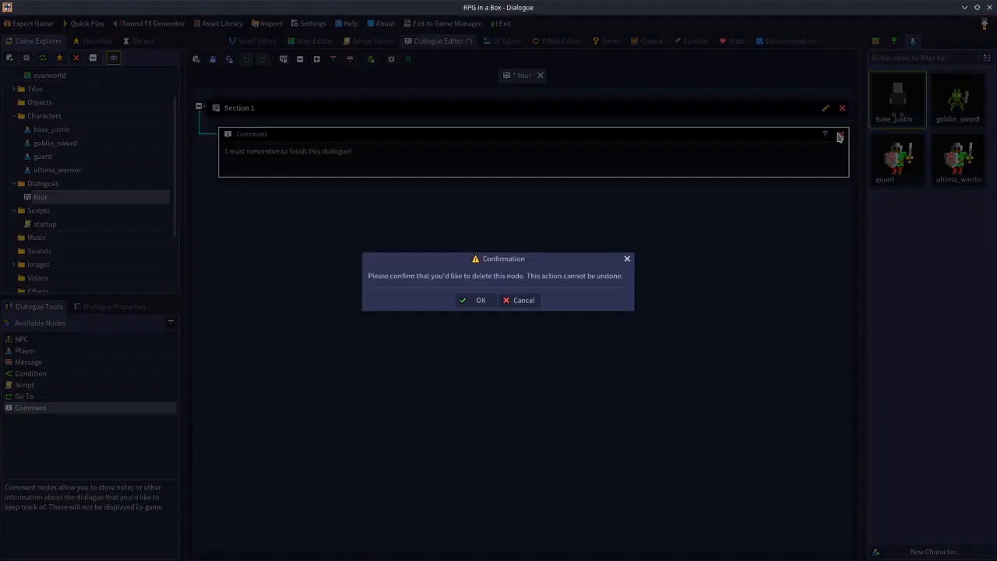
{"action": "left_click", "coordinate": [479, 302]}
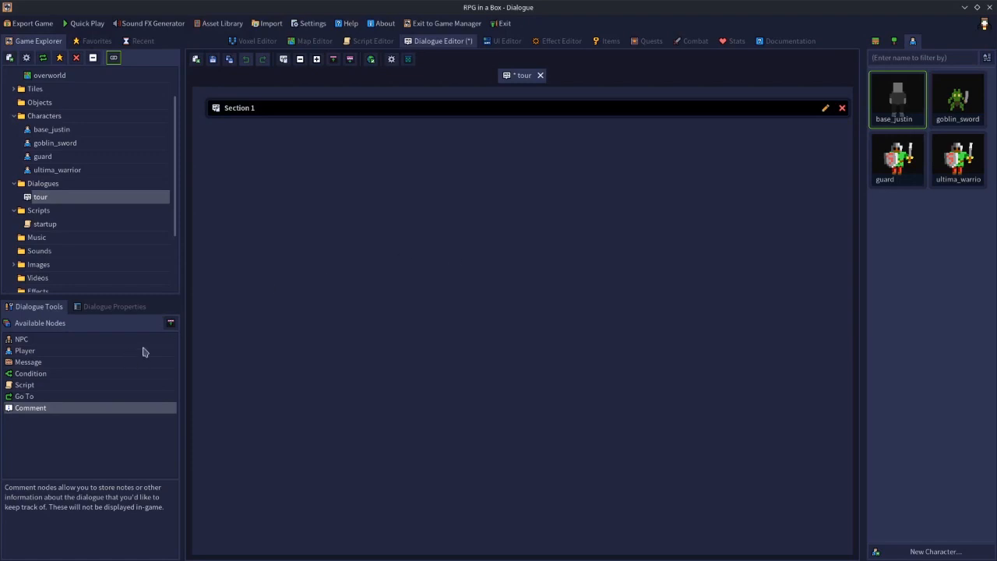
{"action": "left_click", "coordinate": [105, 310]}
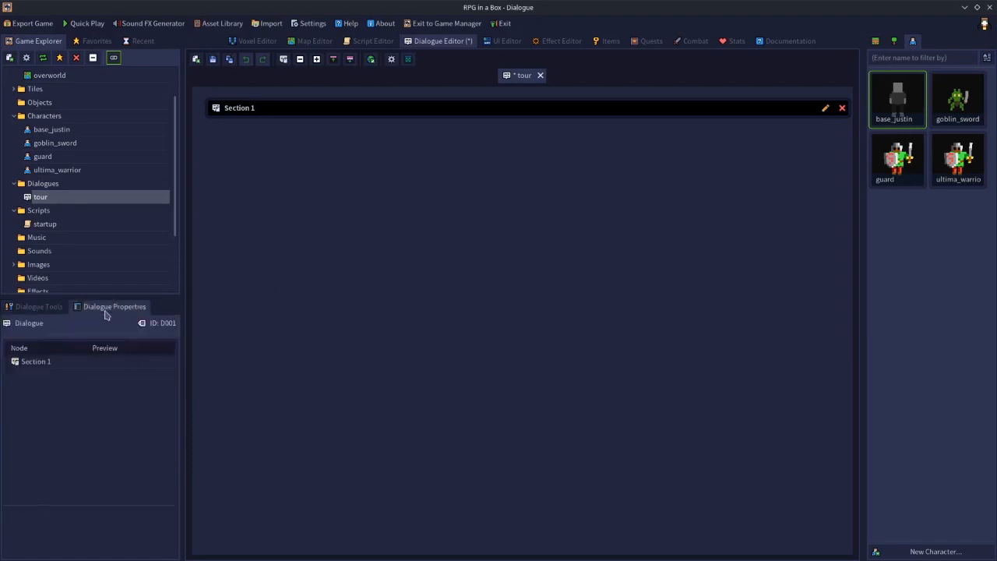
{"action": "left_click", "coordinate": [27, 309]}
{"action": "left_click_drag", "start_coordinate": [21, 339], "coordinate": [262, 250]}
{"action": "left_click_drag", "start_coordinate": [28, 363], "coordinate": [222, 350]}
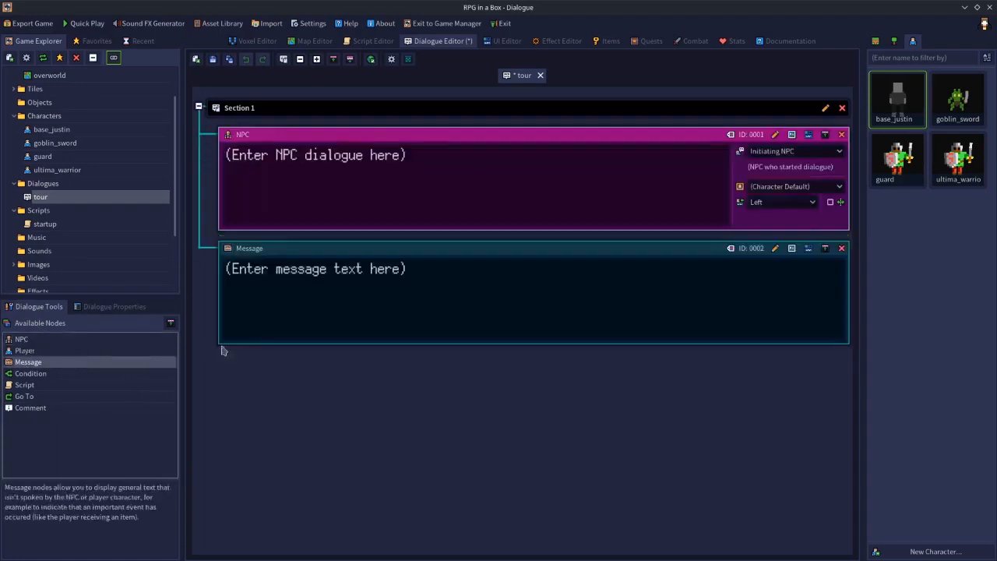
{"action": "left_click_drag", "start_coordinate": [15, 351], "coordinate": [237, 401]}
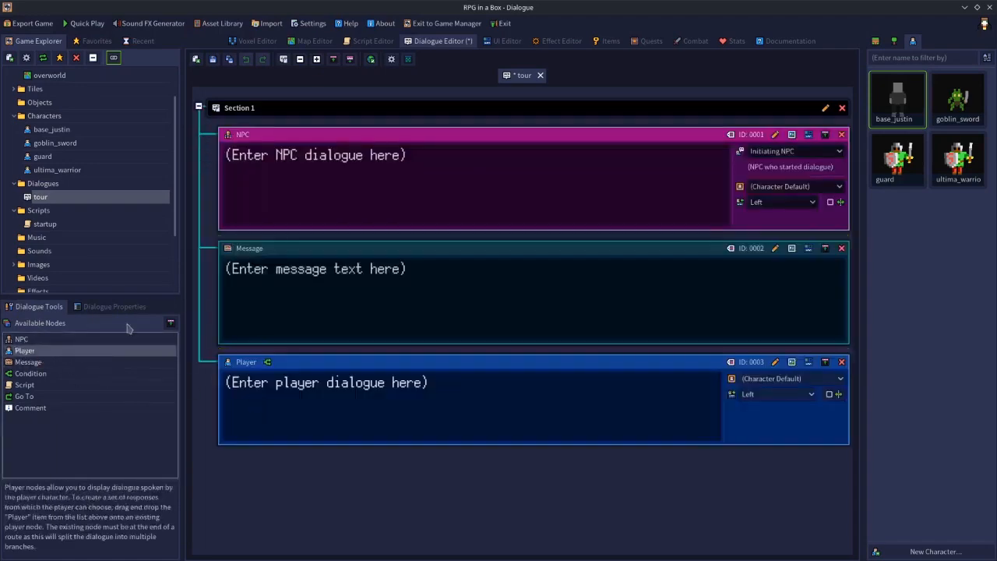
Step: Examine the node list and previews in the dialogue's properties, and return to the list of available nodes
{"action": "left_click", "coordinate": [103, 311]}
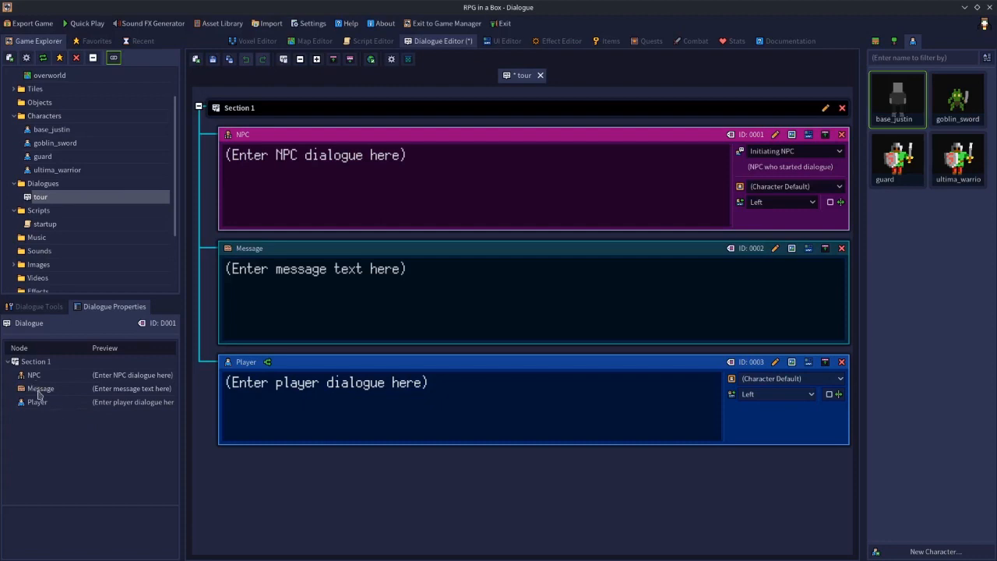
{"action": "left_click", "coordinate": [52, 313]}
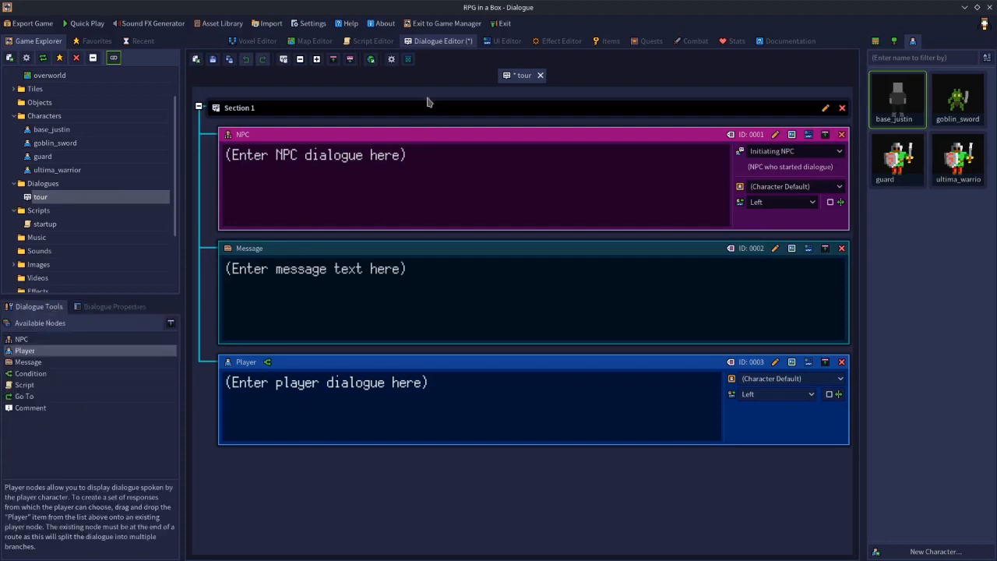
{"action": "left_click", "coordinate": [131, 309]}
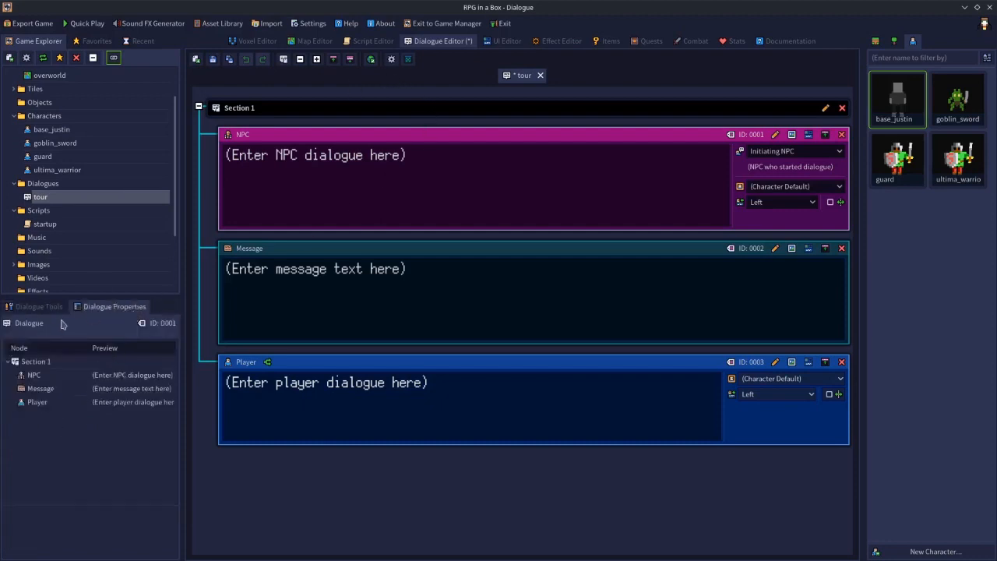
{"action": "left_click", "coordinate": [34, 307]}
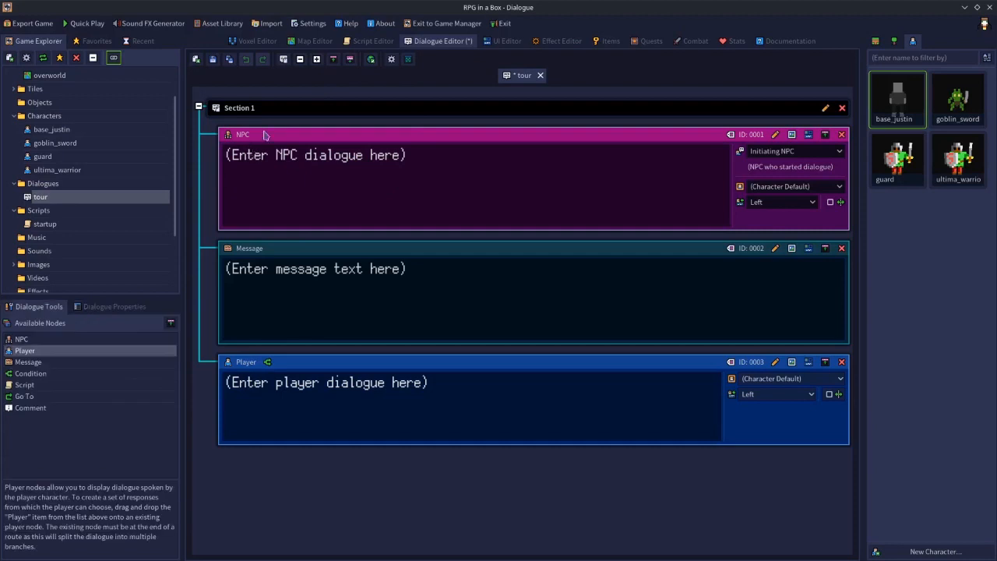
Step: Collapse all nodes in the tour dialogue and save it
{"action": "left_click", "coordinate": [332, 61]}
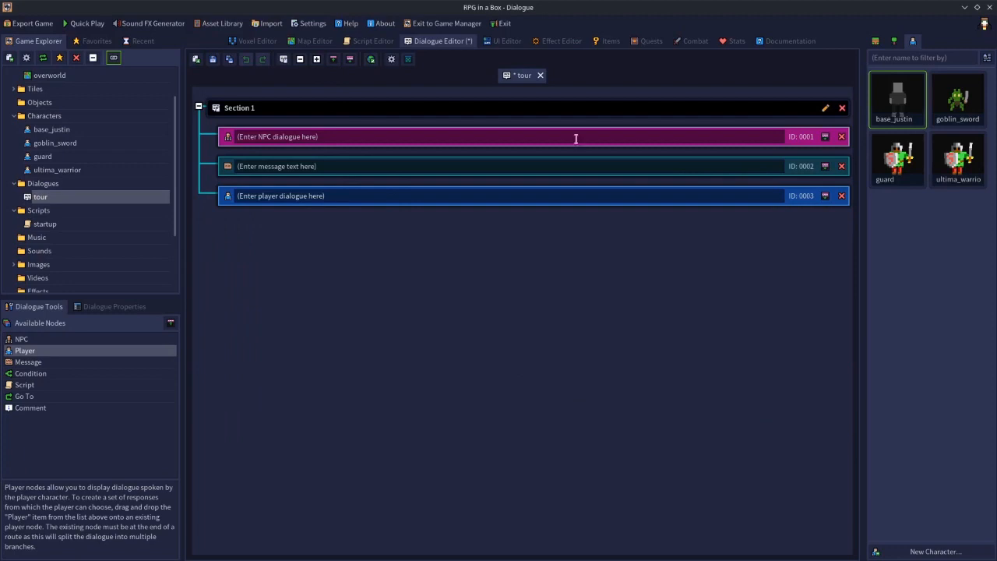
{"action": "left_click", "coordinate": [212, 61]}
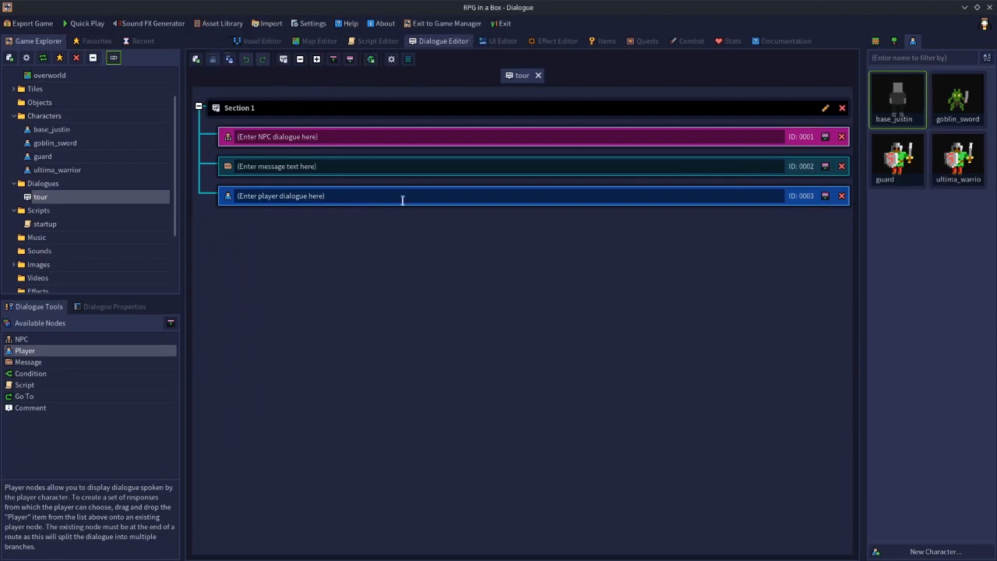